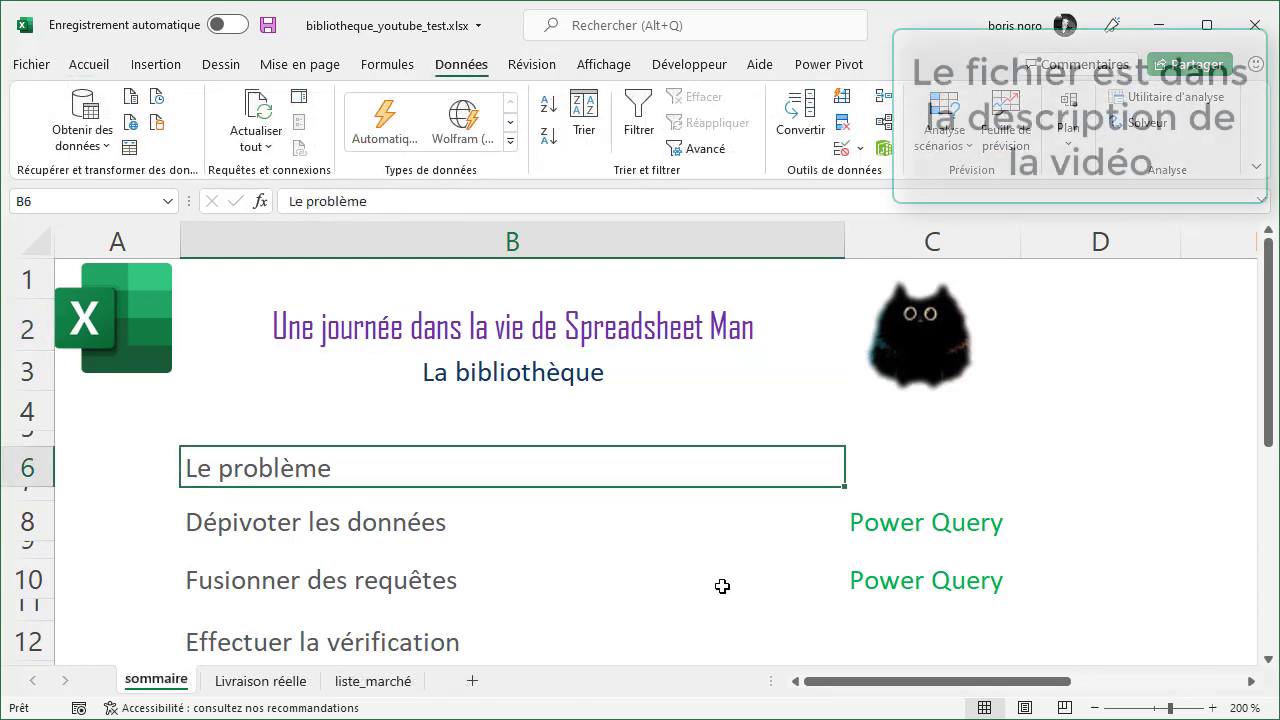
Open the liste_marché sheet and select the six comic titles, then the issue-number block.
click(536, 383)
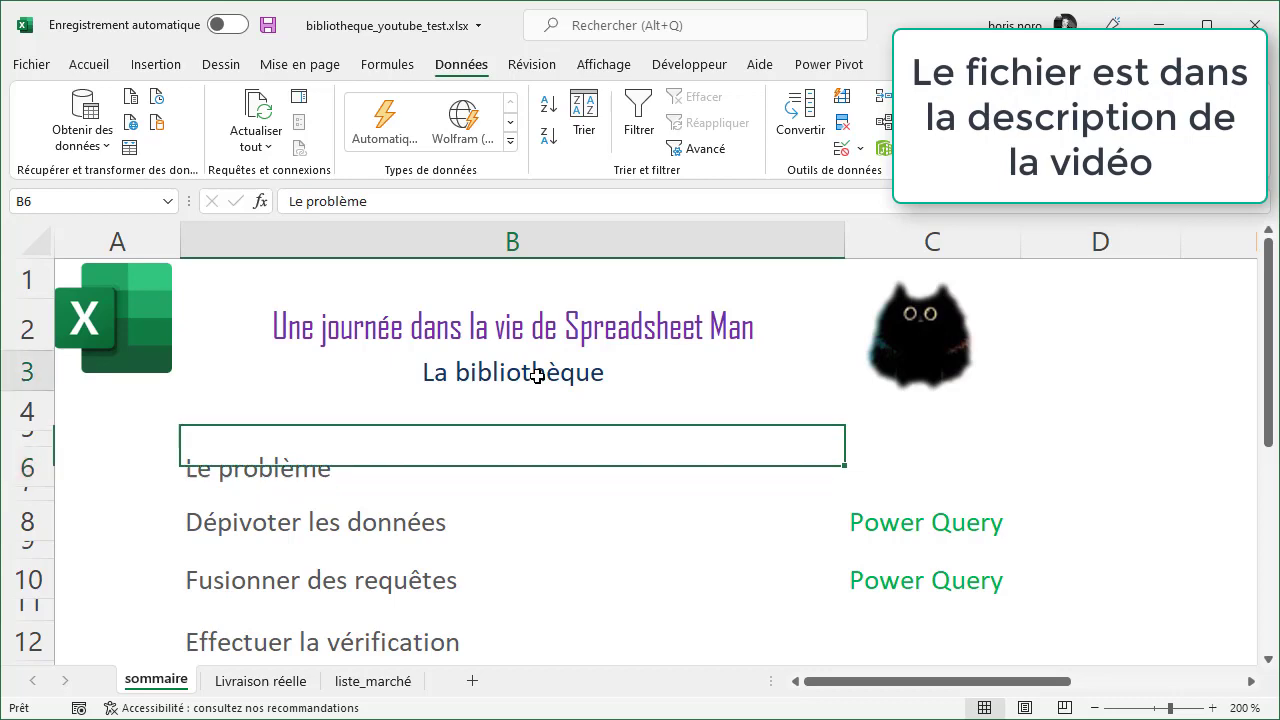
click(374, 681)
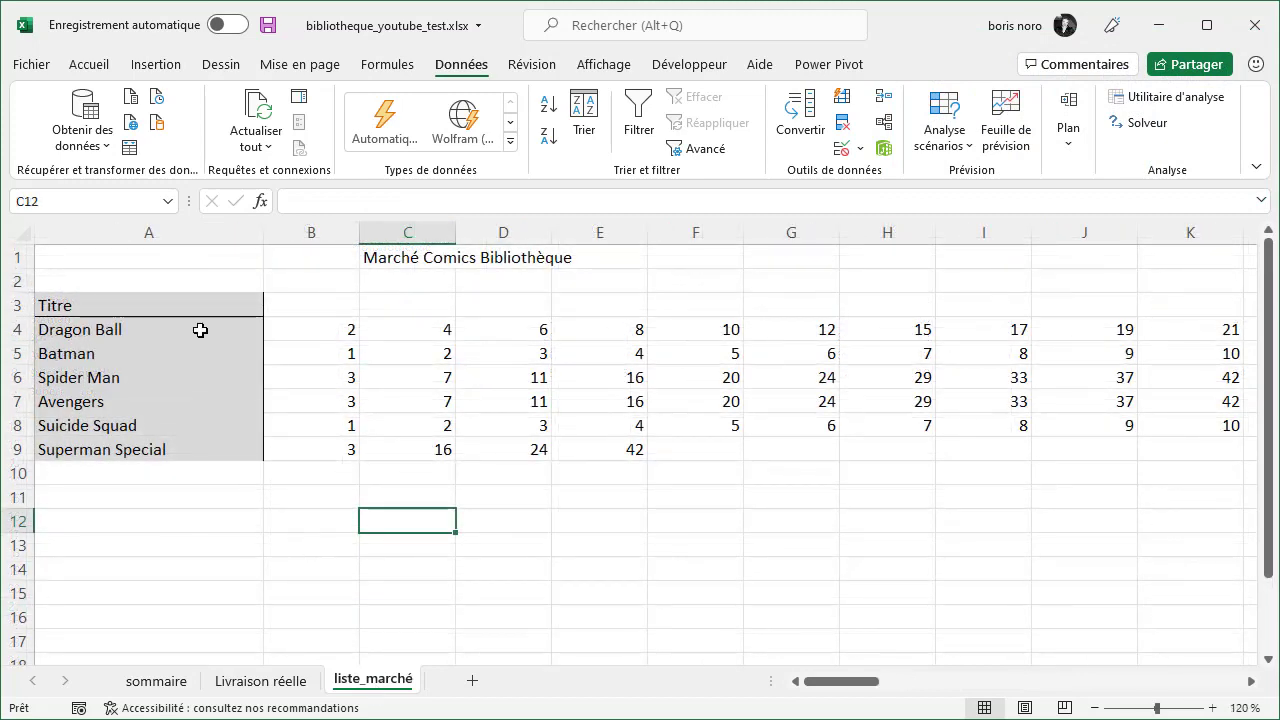
drag(200, 326, 192, 452)
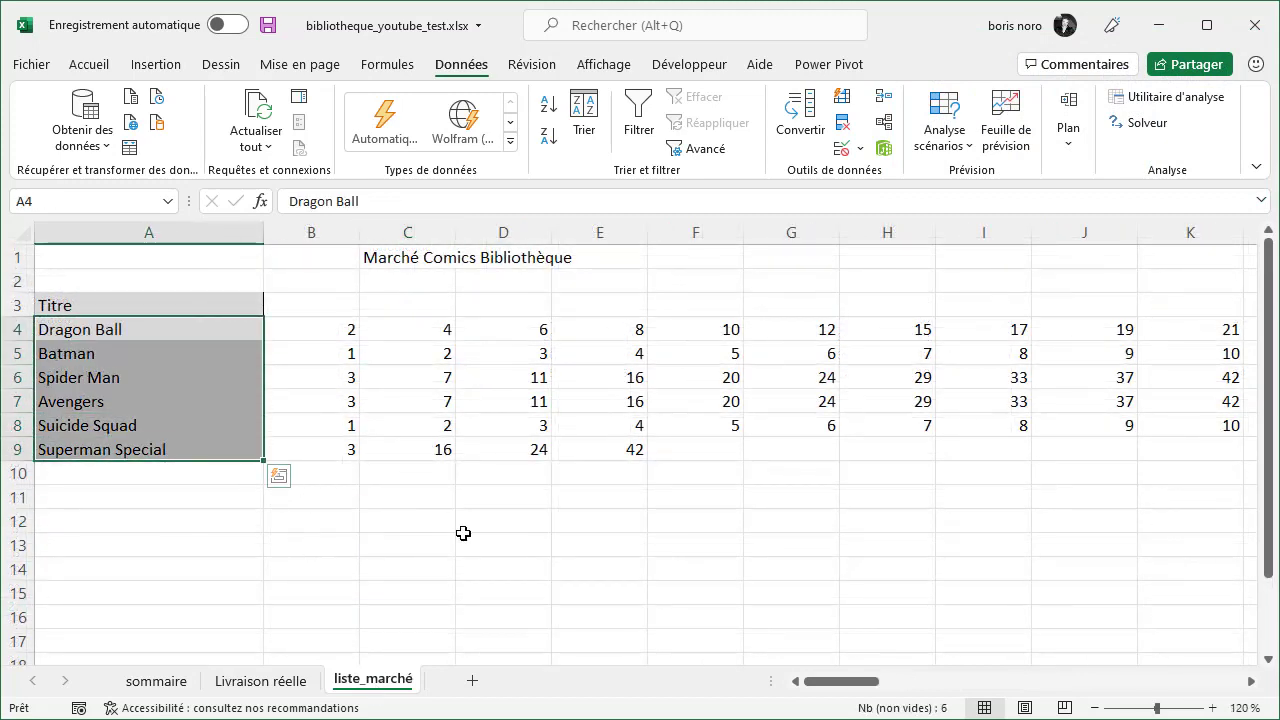
click(463, 534)
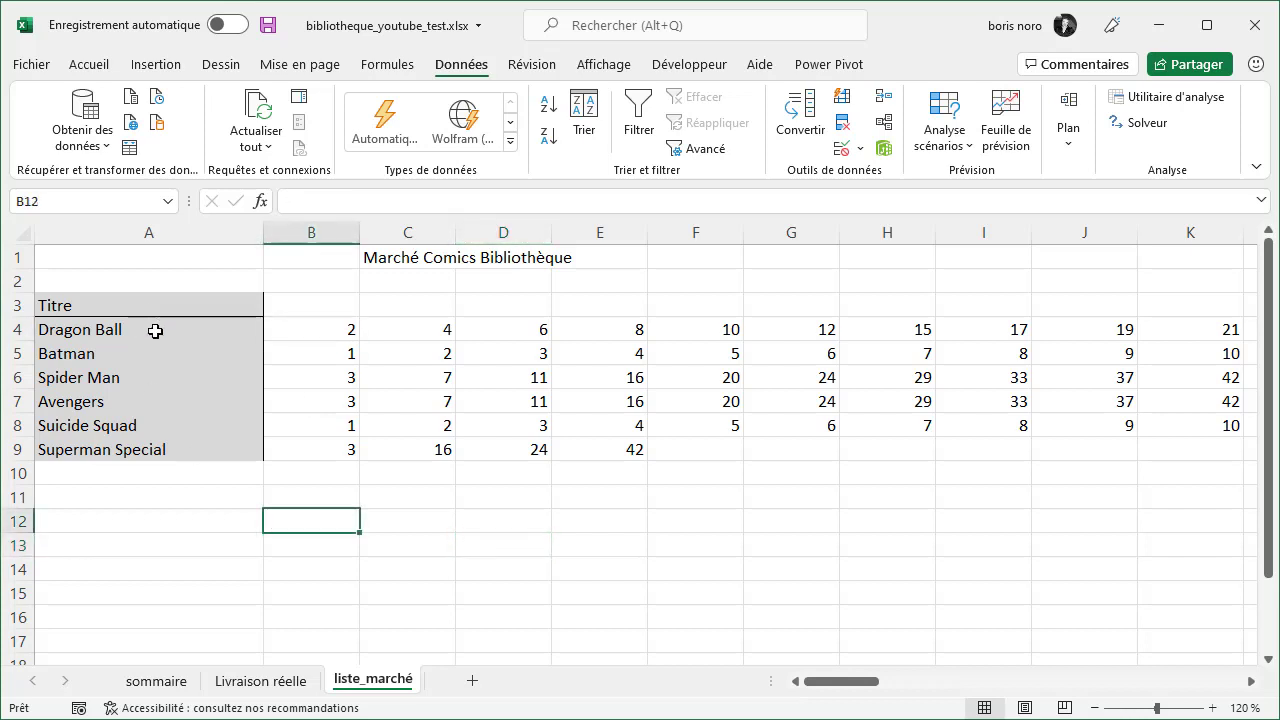
drag(148, 329, 150, 450)
click(371, 506)
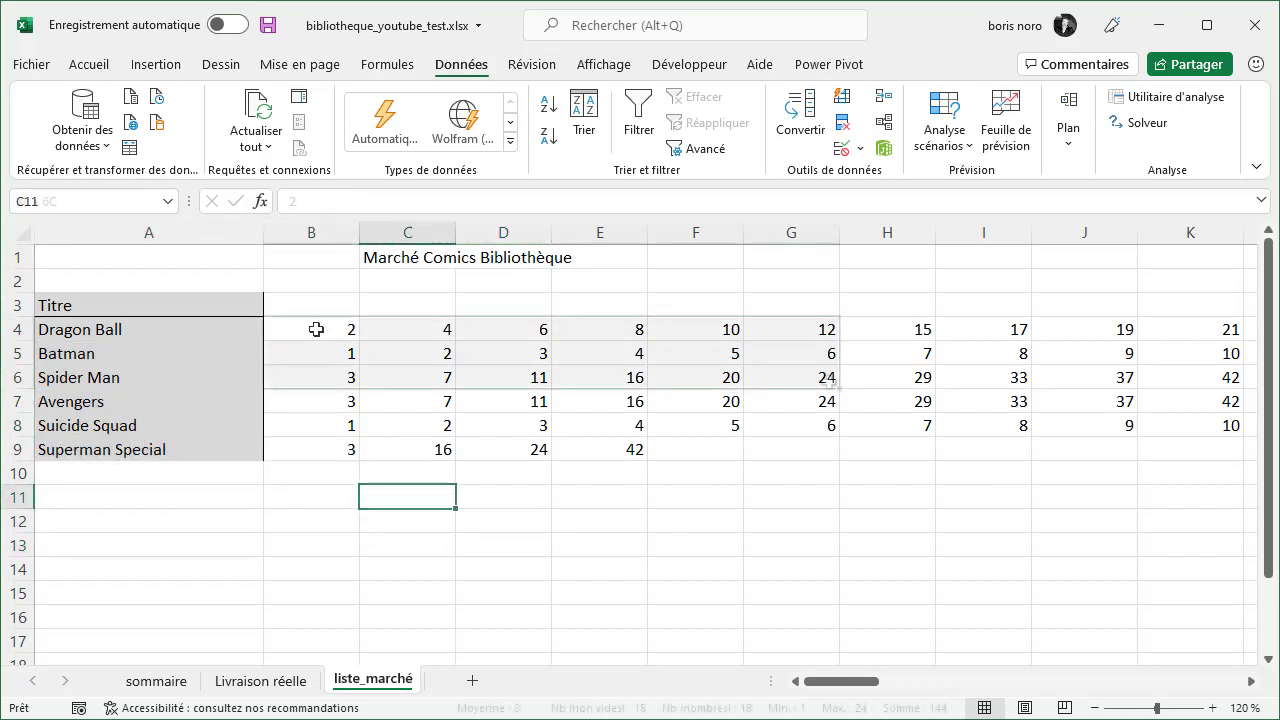
drag(316, 329, 1151, 454)
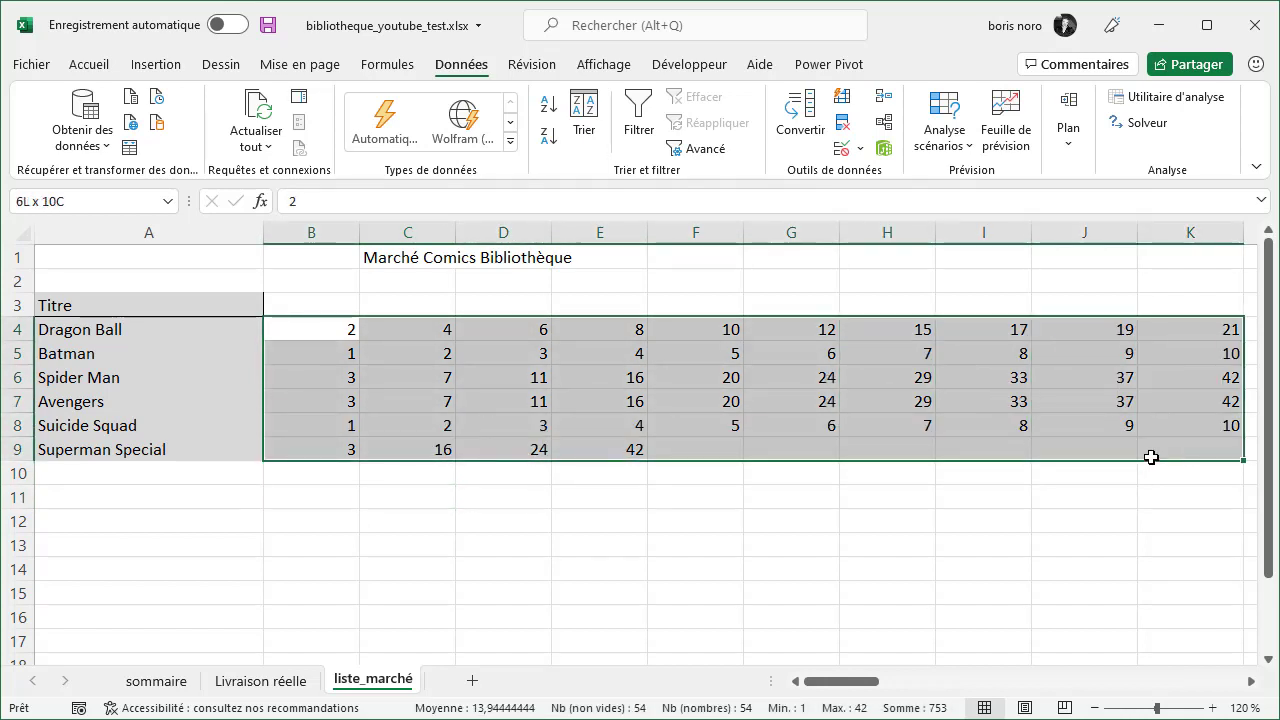
click(474, 514)
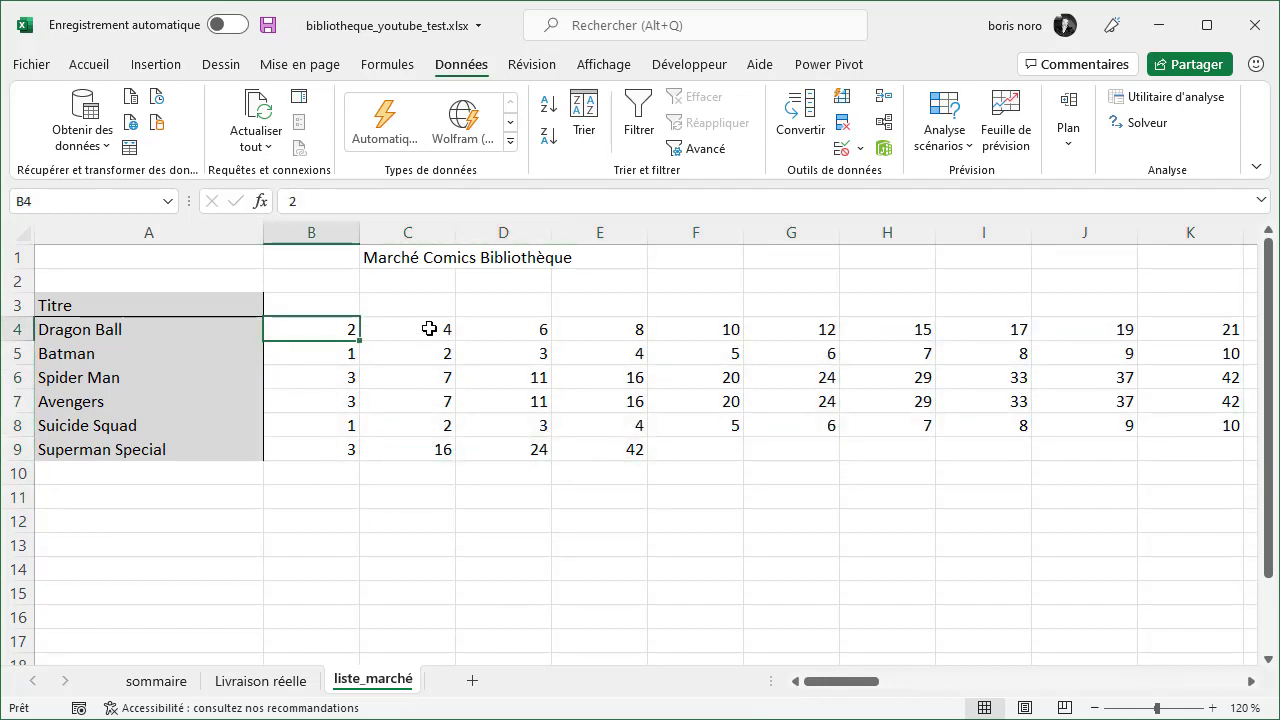
Step through Dragon Ball's issue numbers in row 4, checking issues 6 and 8.
key(Right)
key(Right)
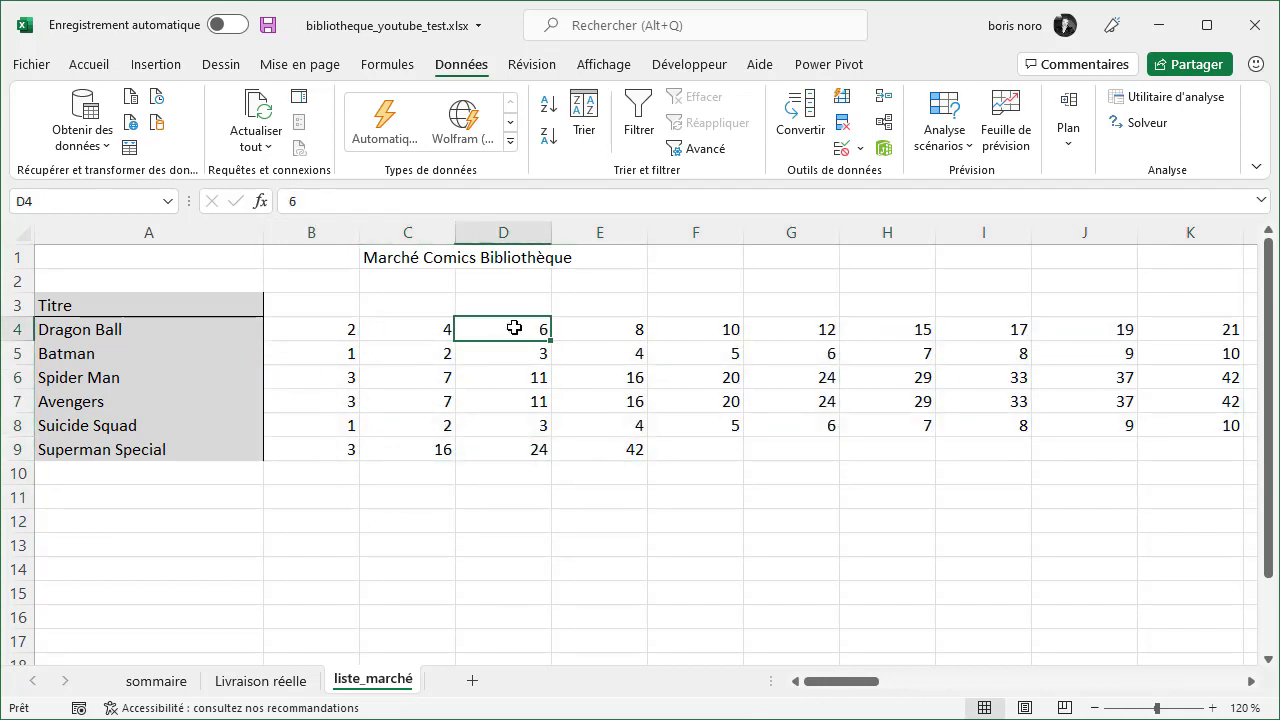
key(Right)
key(Home)
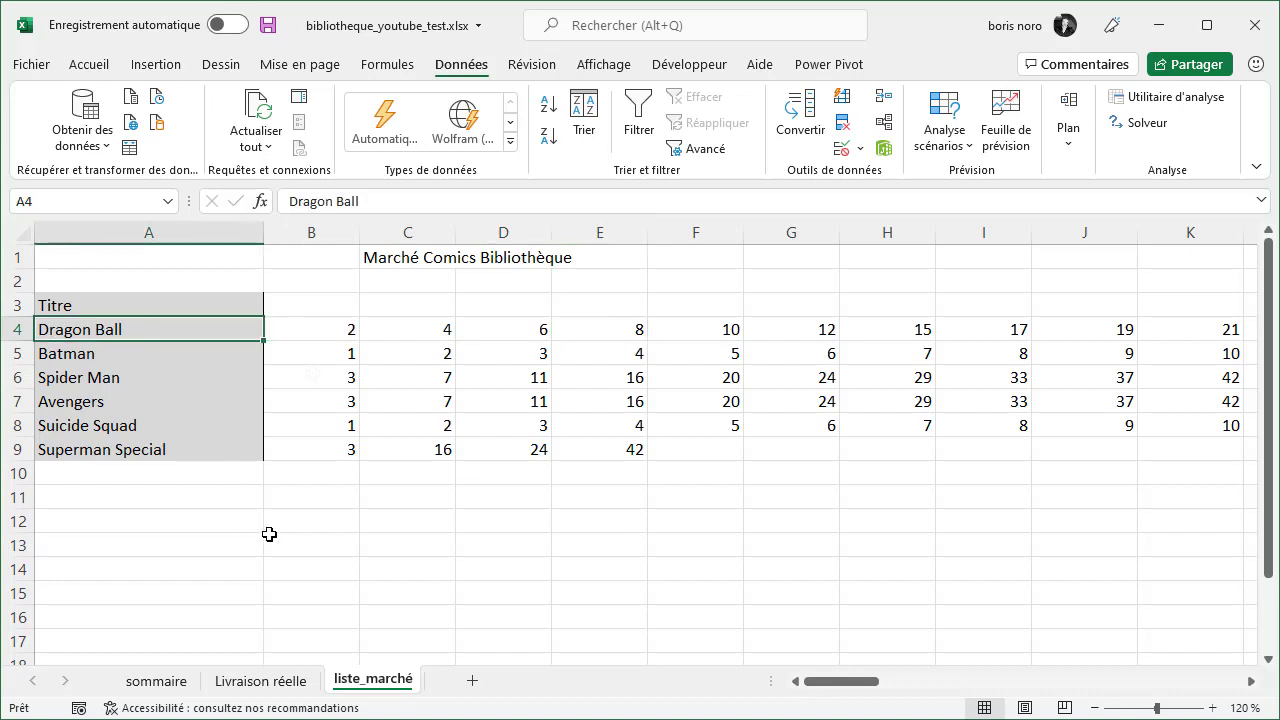
key(Right)
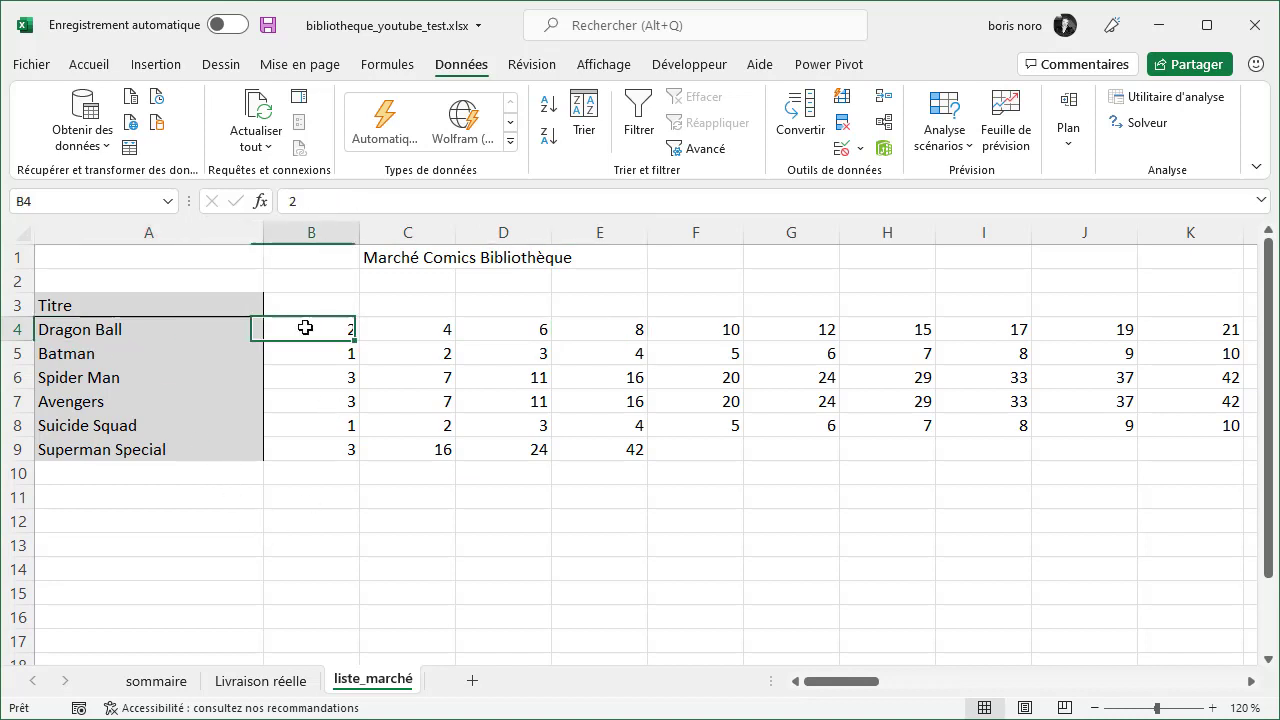
click(420, 331)
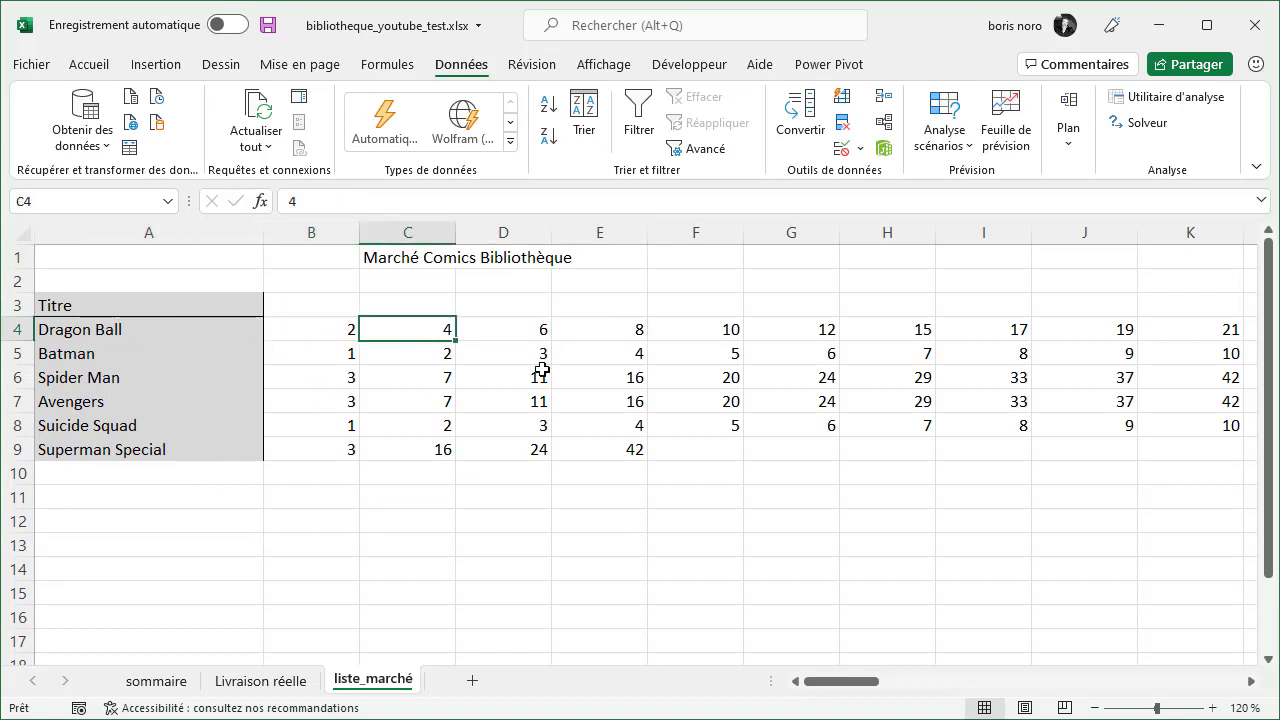
click(530, 334)
click(630, 332)
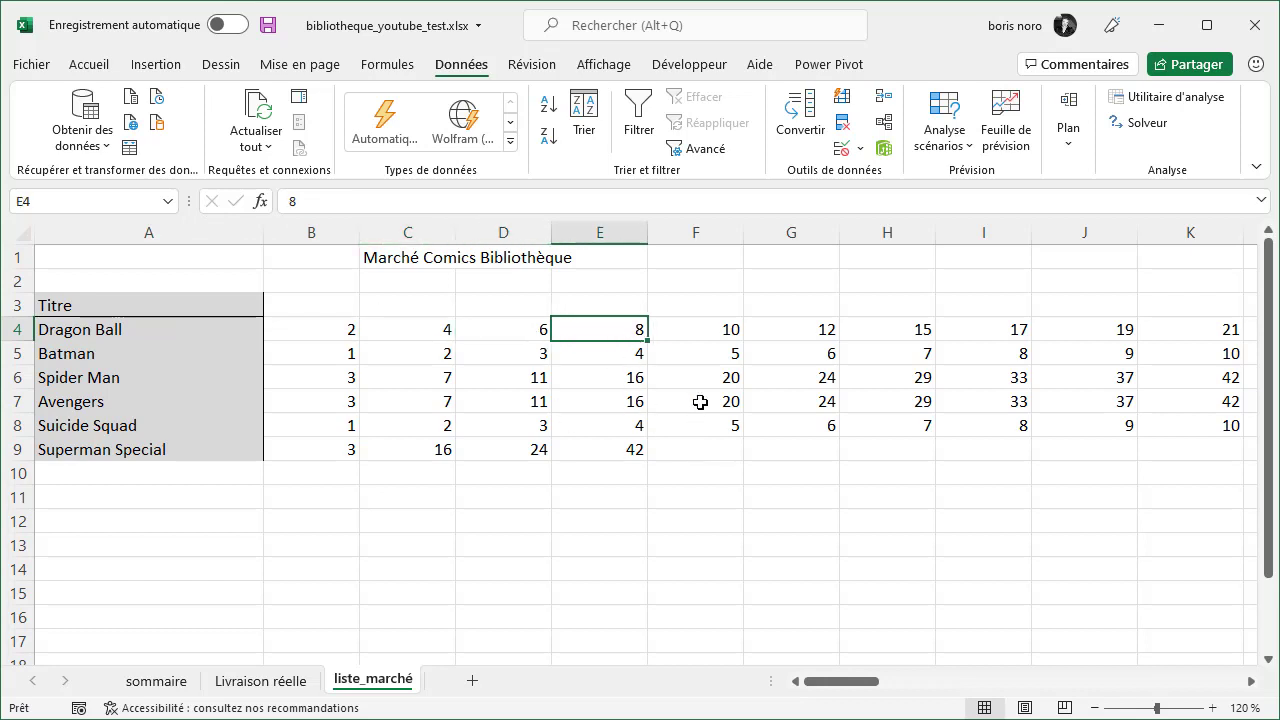
drag(840, 681, 938, 664)
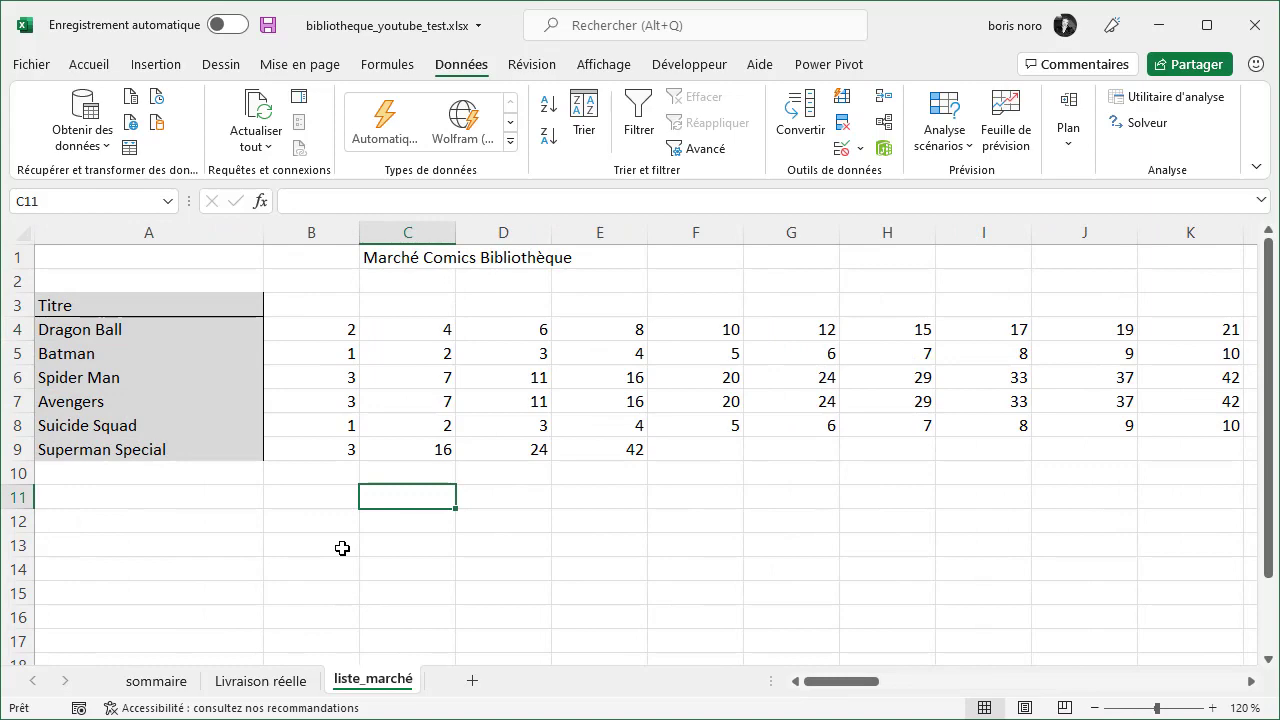
Open the Livraison réelle sheet, scroll the table, and inspect the first delivery's date, week and issue.
click(259, 681)
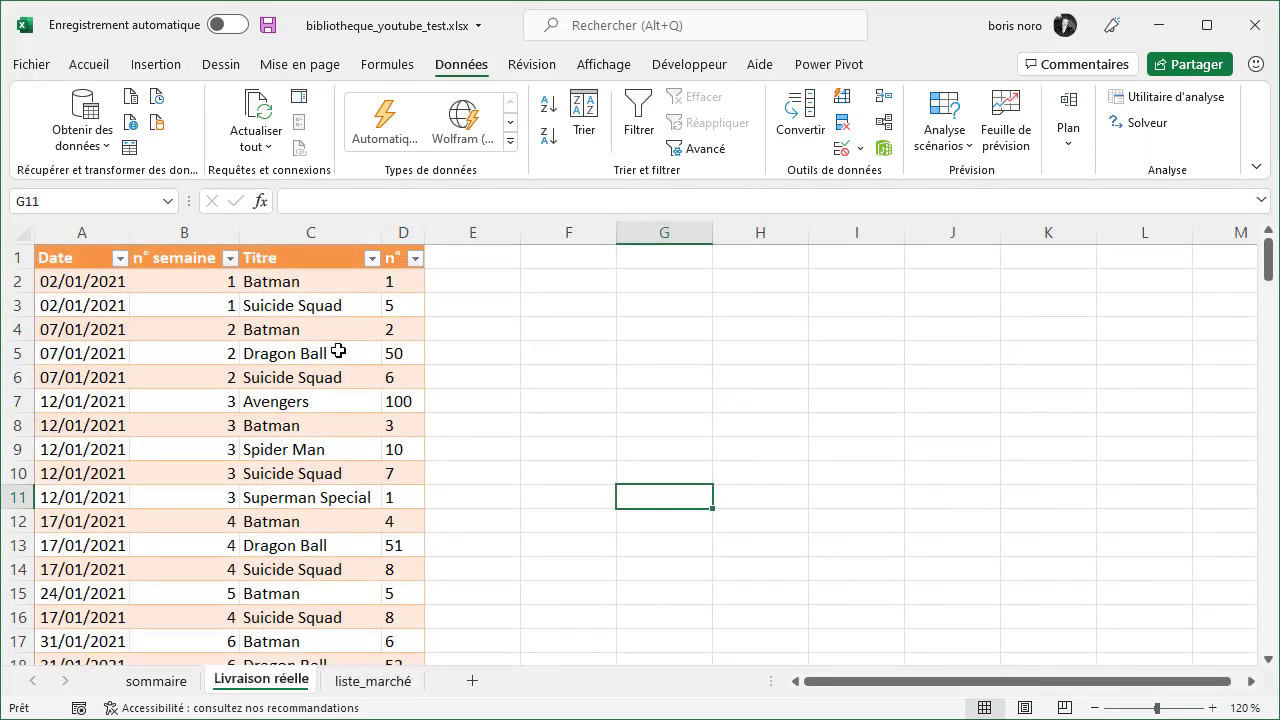
scroll(306, 334, down, 1)
scroll(306, 334, down, 1)
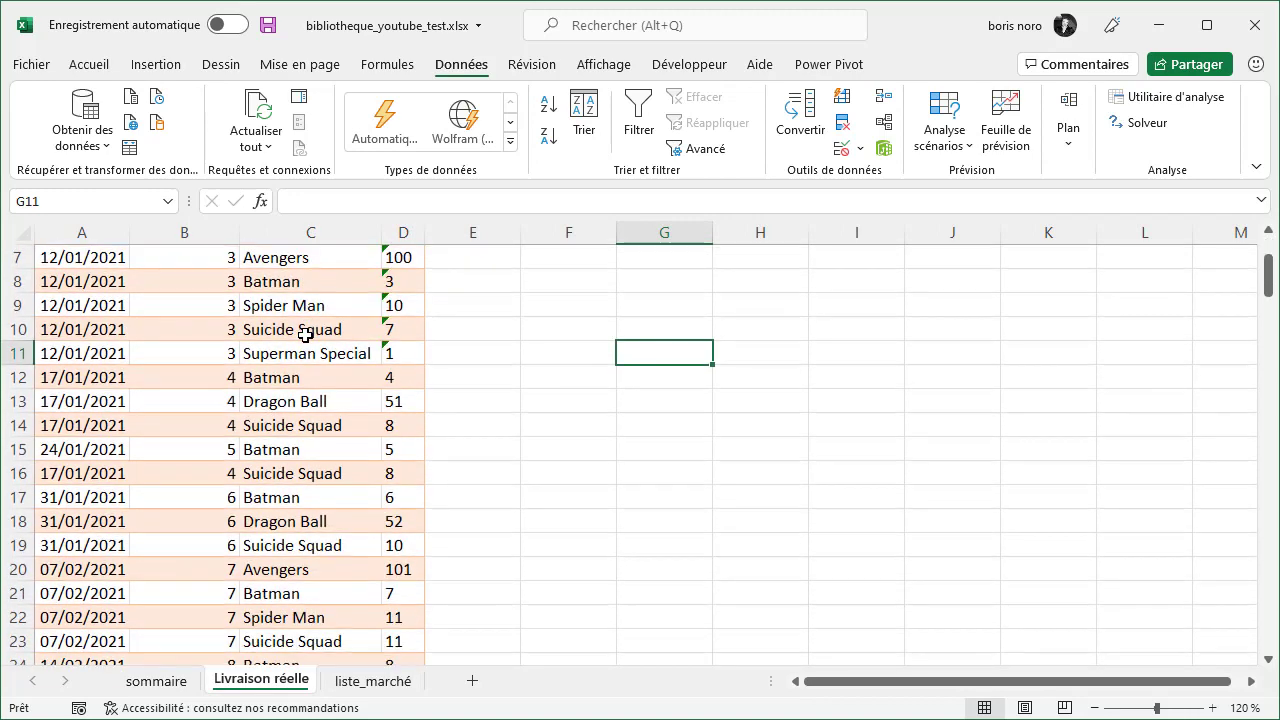
scroll(306, 334, down, 1)
scroll(95, 282, up, 4)
click(95, 282)
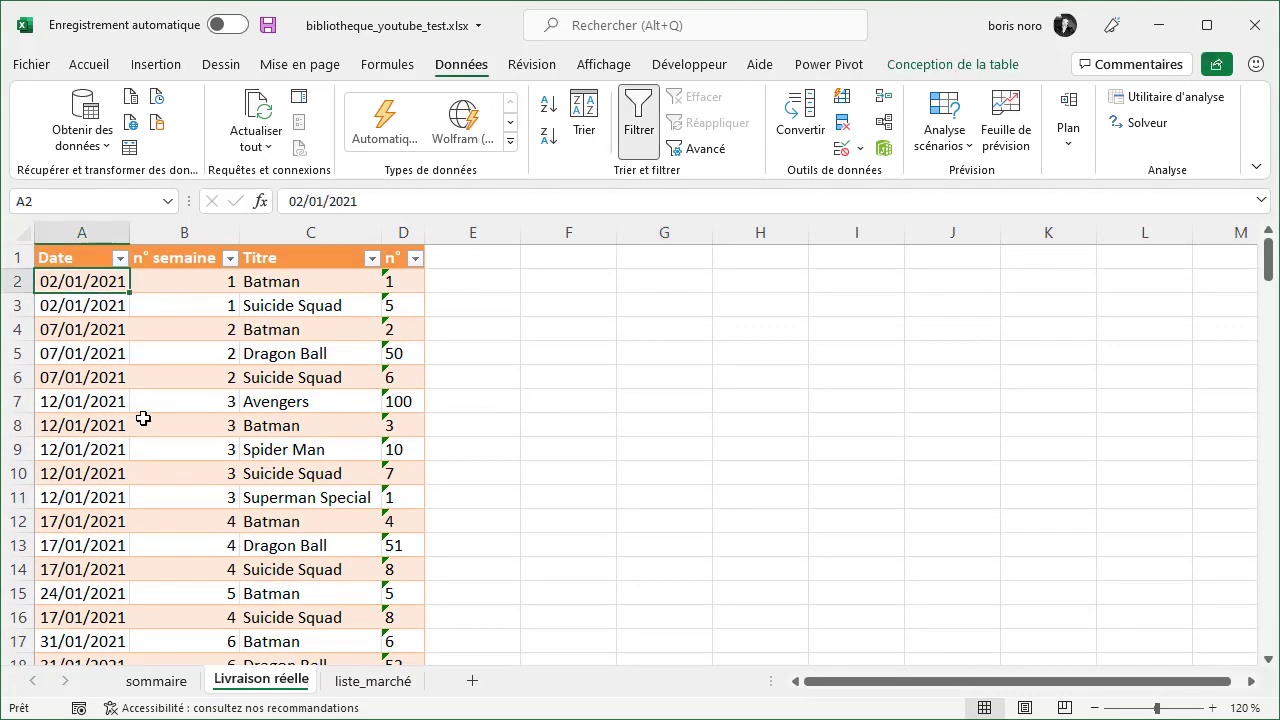
click(178, 286)
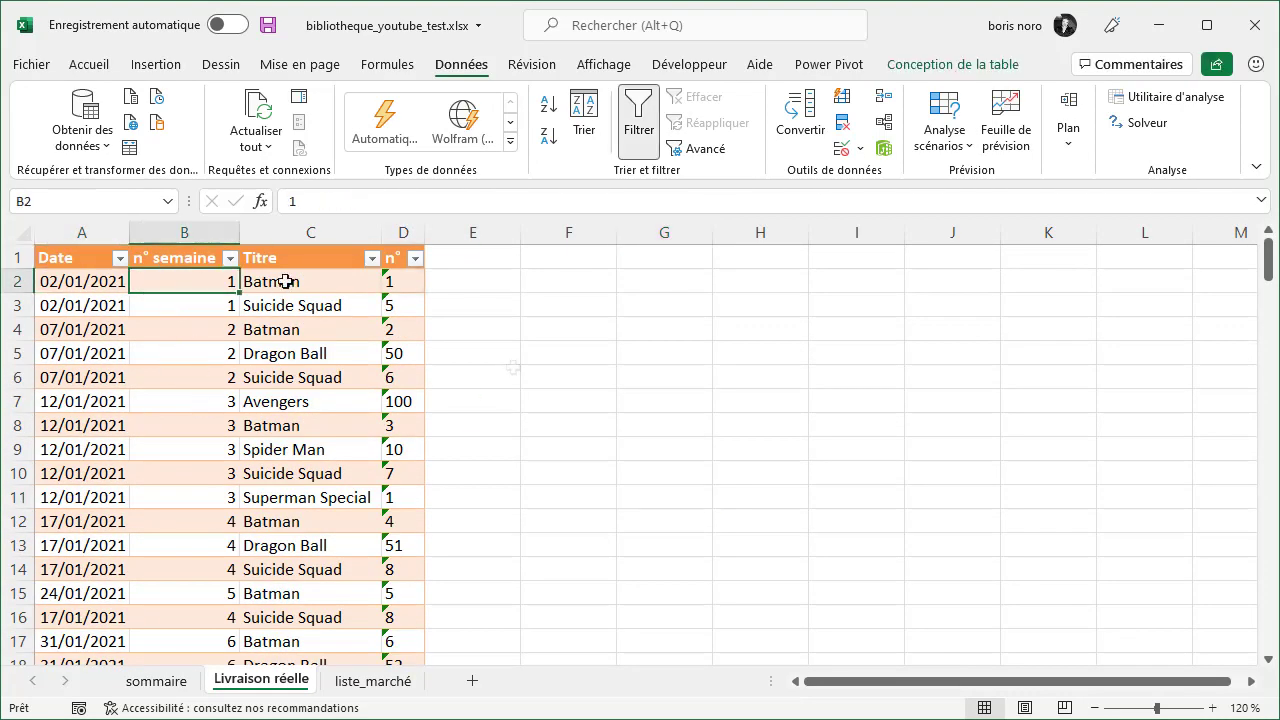
click(400, 282)
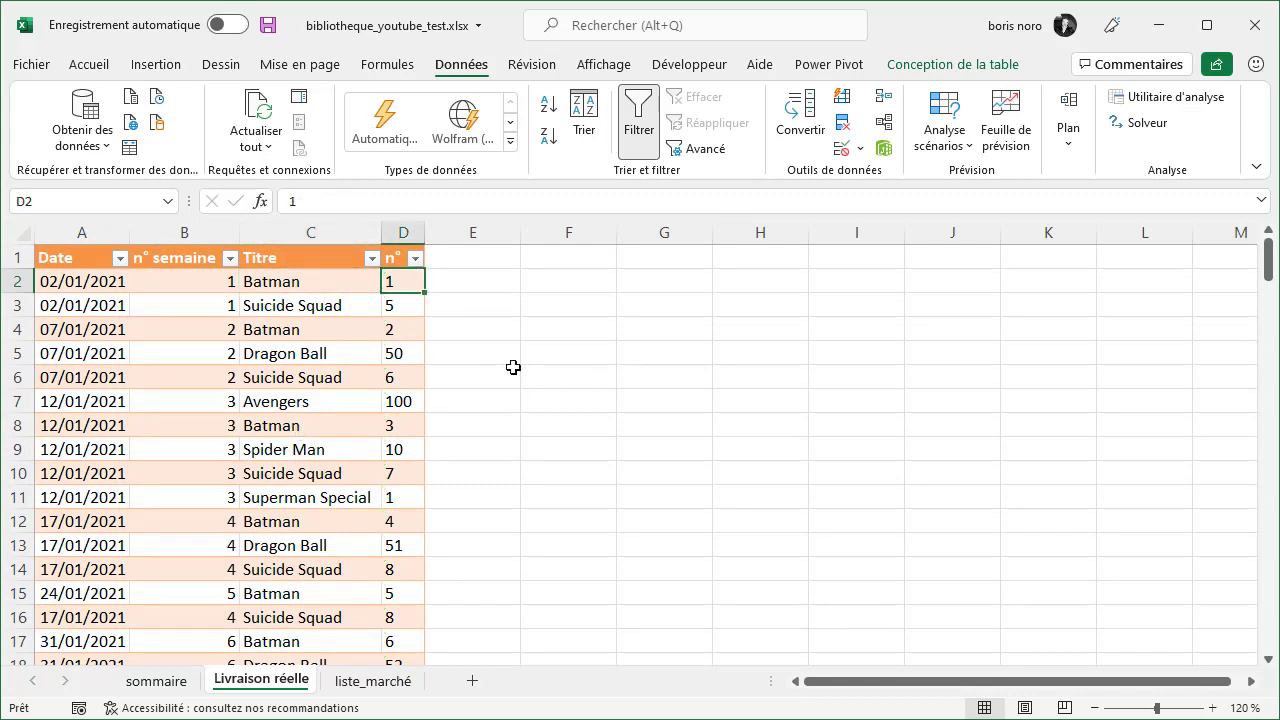
Check the first Batman delivery and the row 10 Suicide Squad delivery, issue 7.
click(152, 283)
click(290, 285)
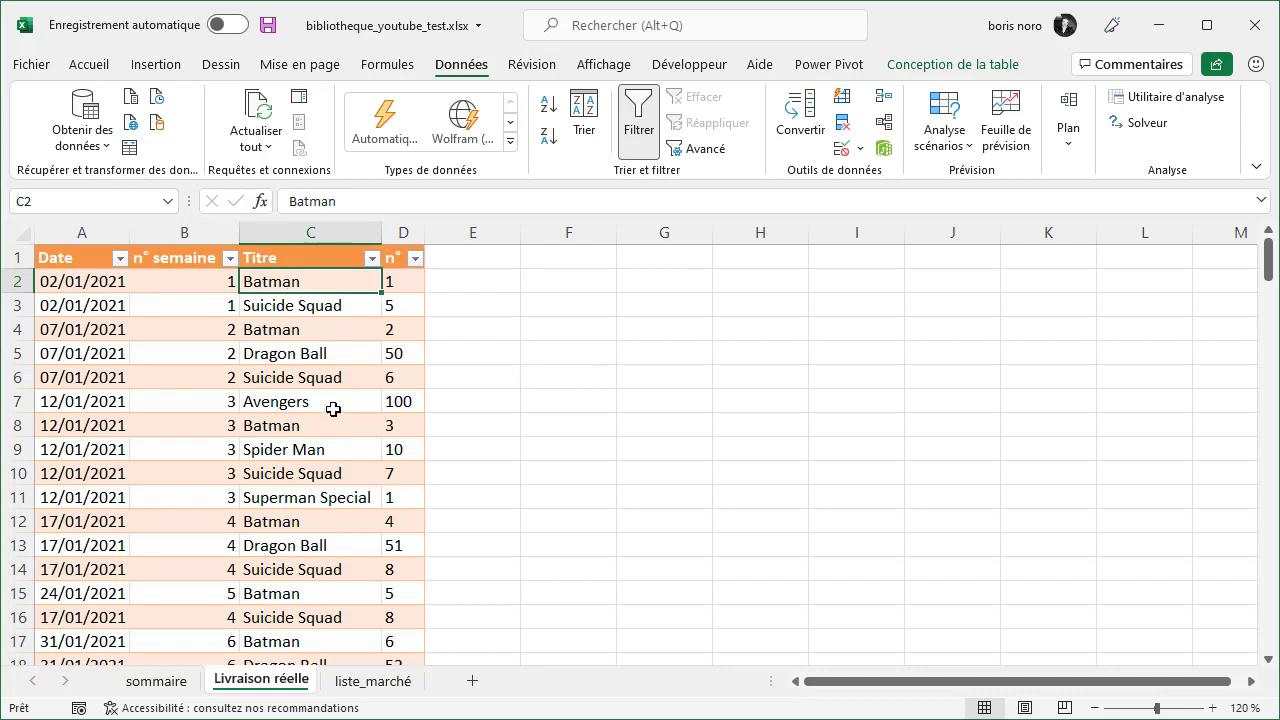
click(396, 286)
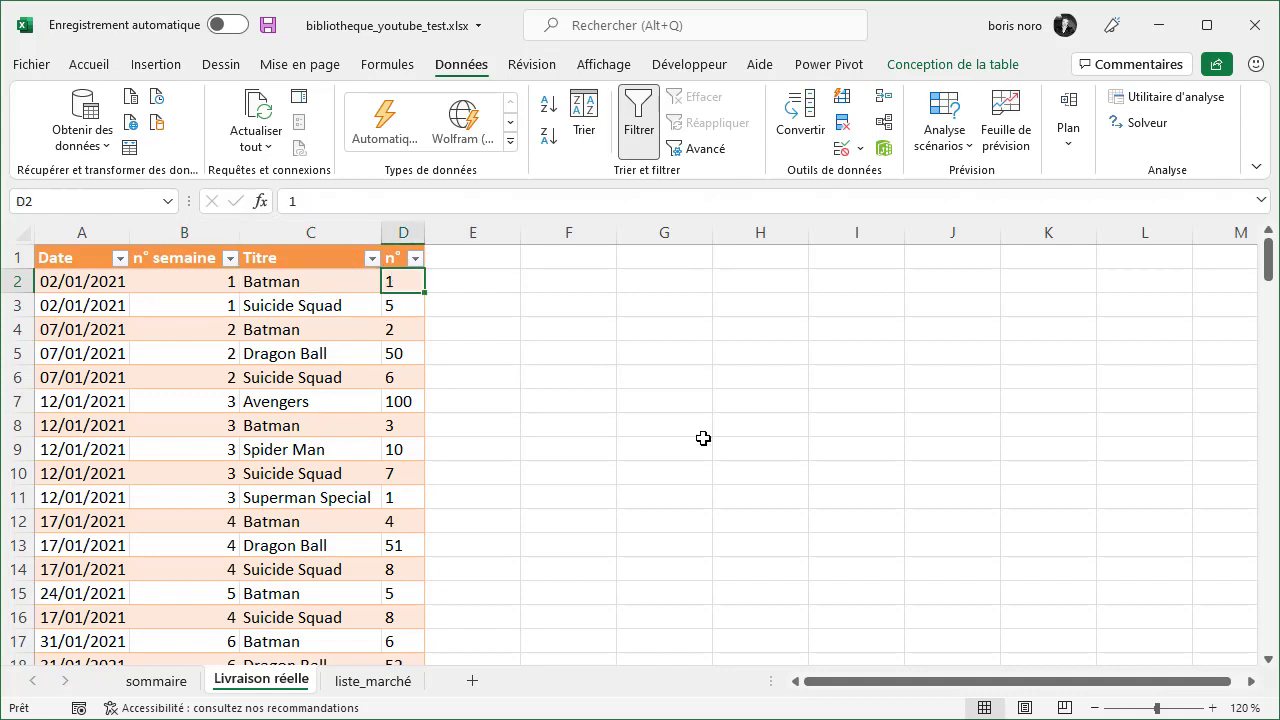
click(210, 478)
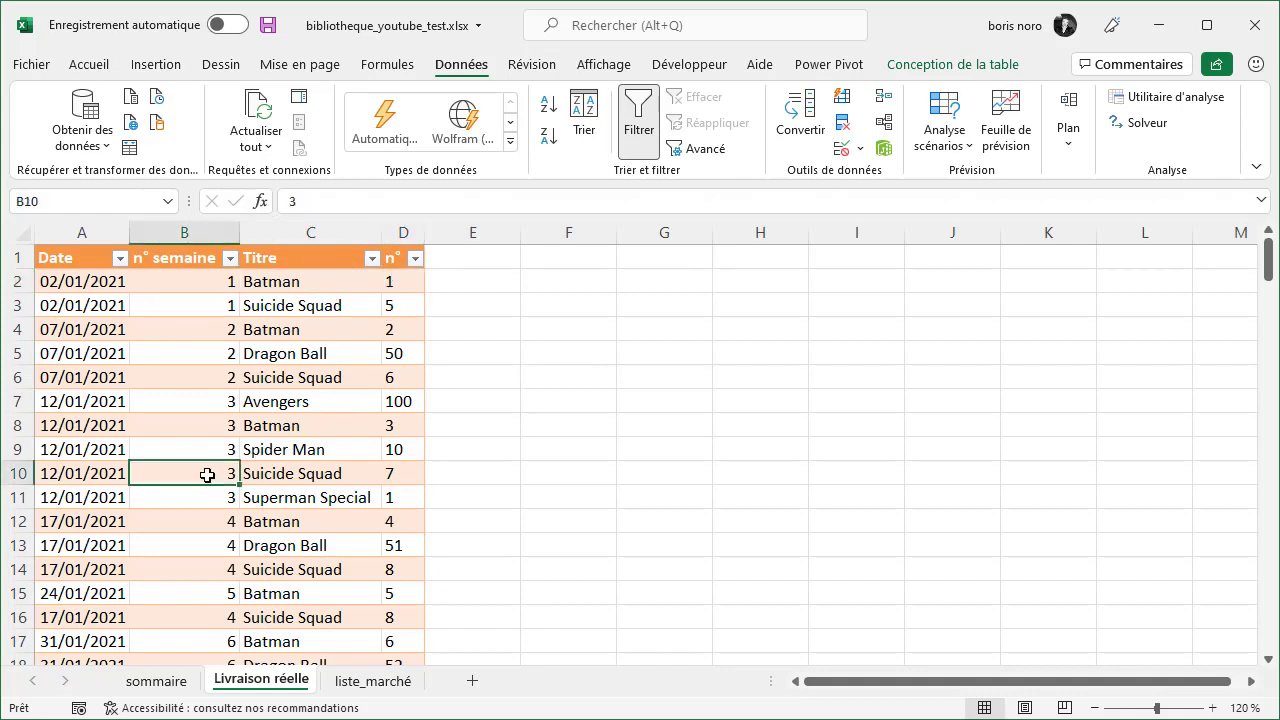
click(281, 476)
click(397, 481)
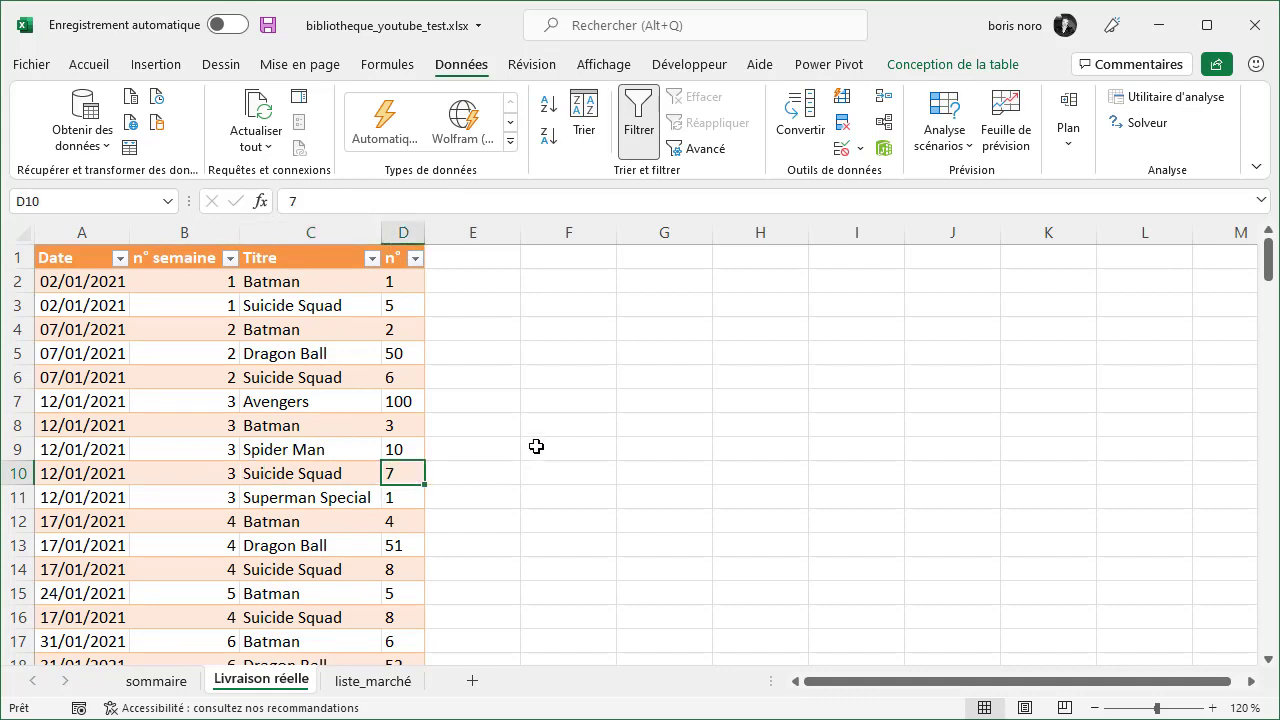
click(560, 421)
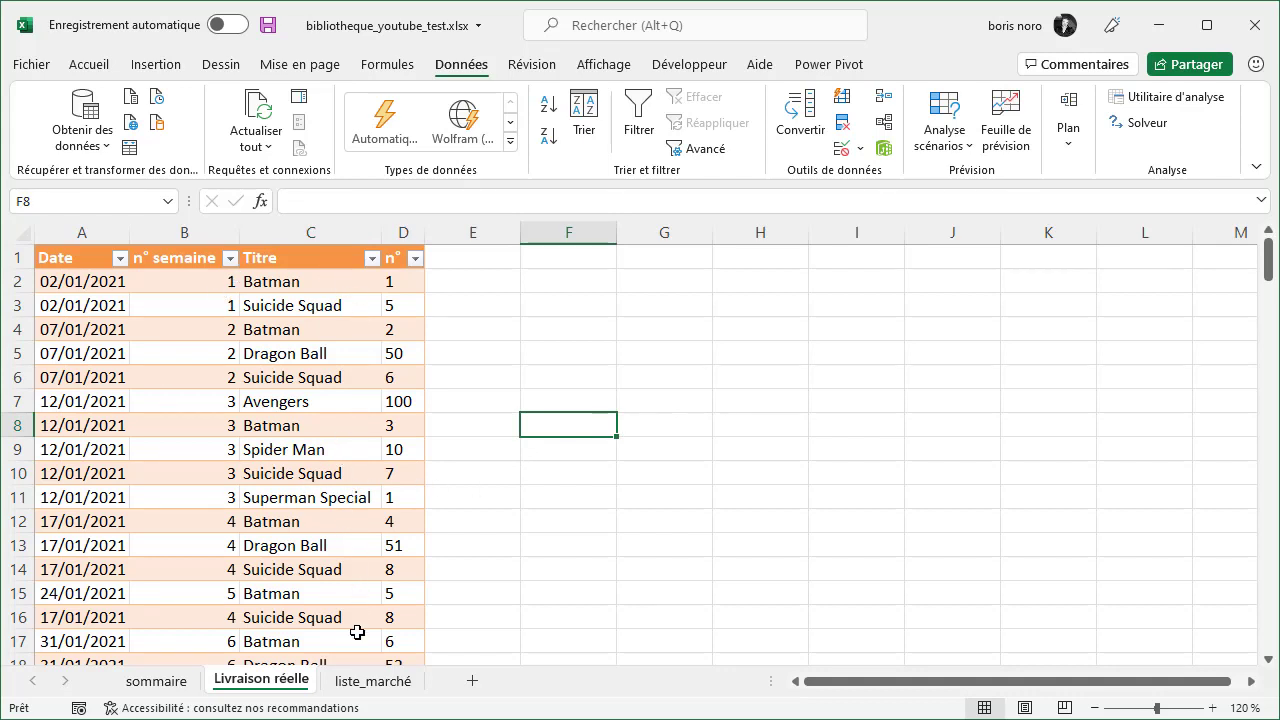
Compare the liste_marché issue numbers B4:J9 with Livraison réelle, then return to the sommaire page.
click(370, 686)
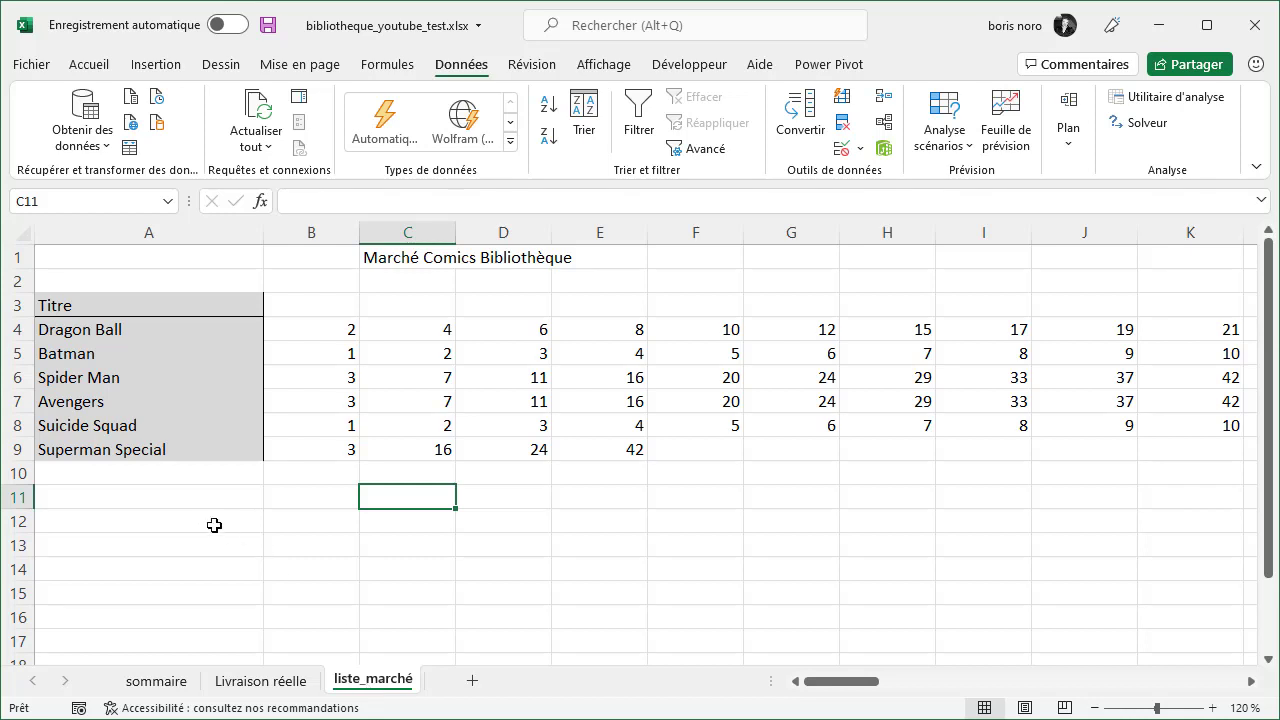
click(214, 525)
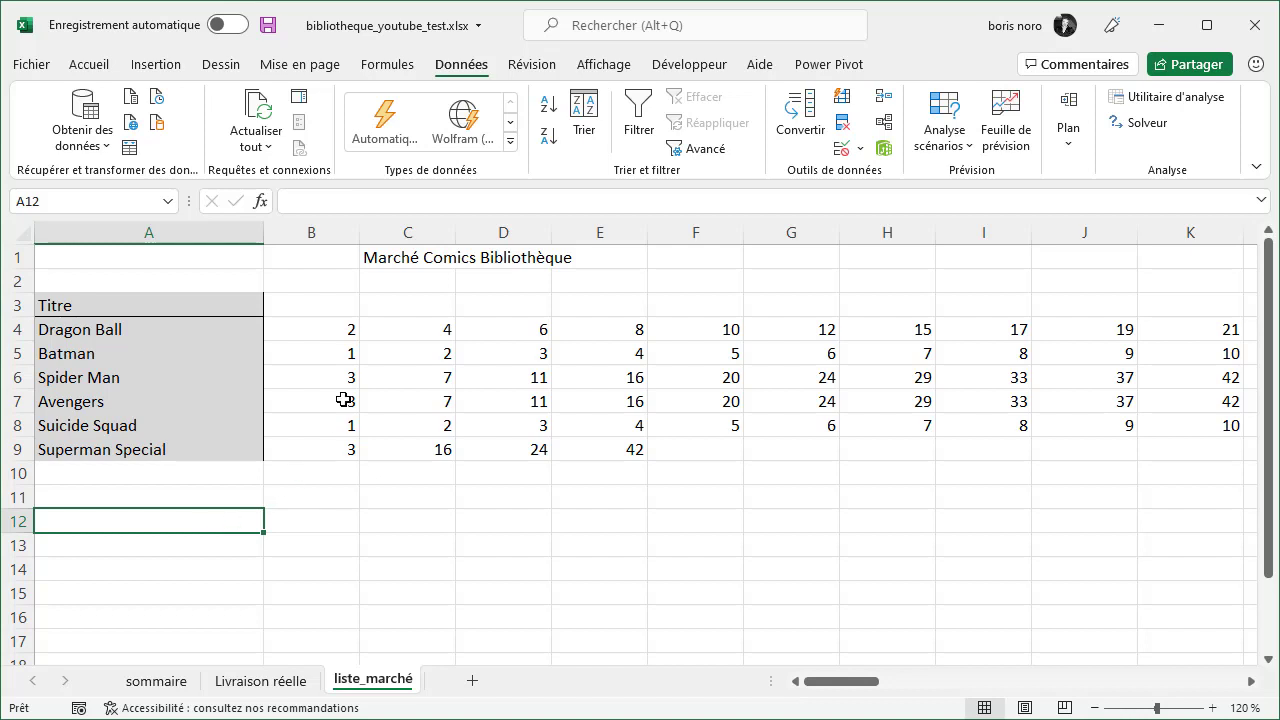
drag(331, 329, 1086, 455)
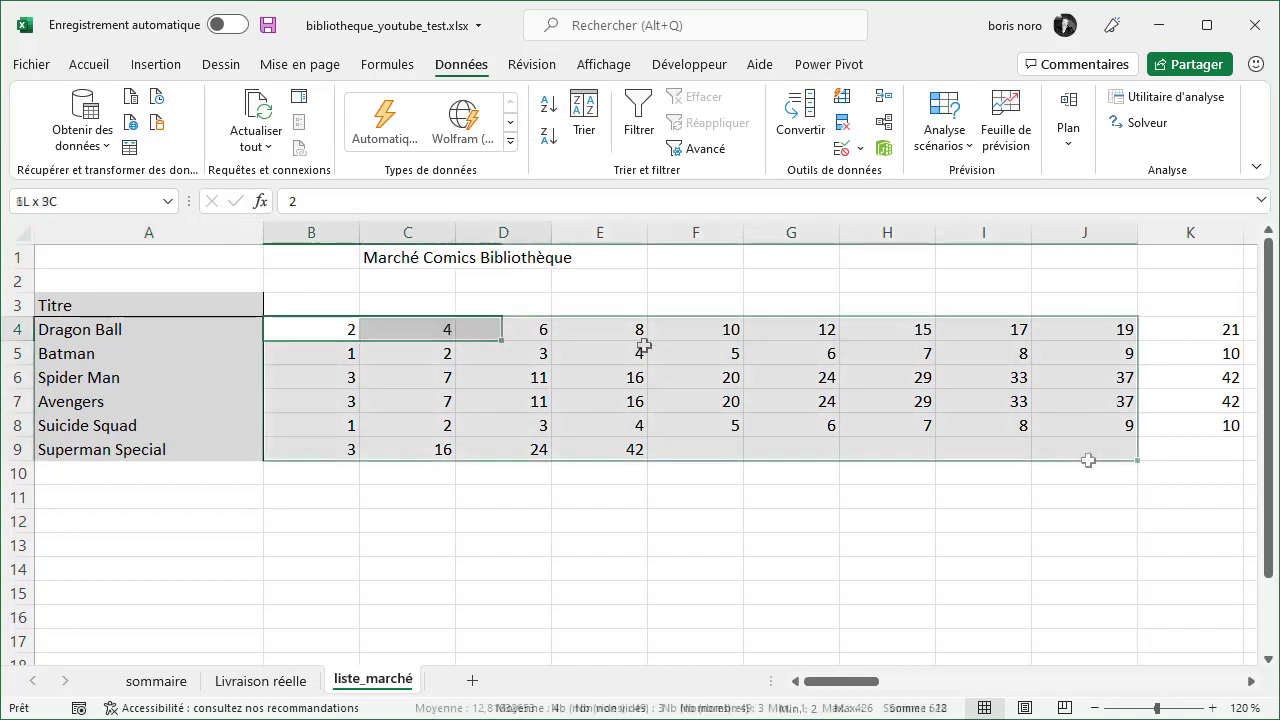
click(263, 681)
click(373, 681)
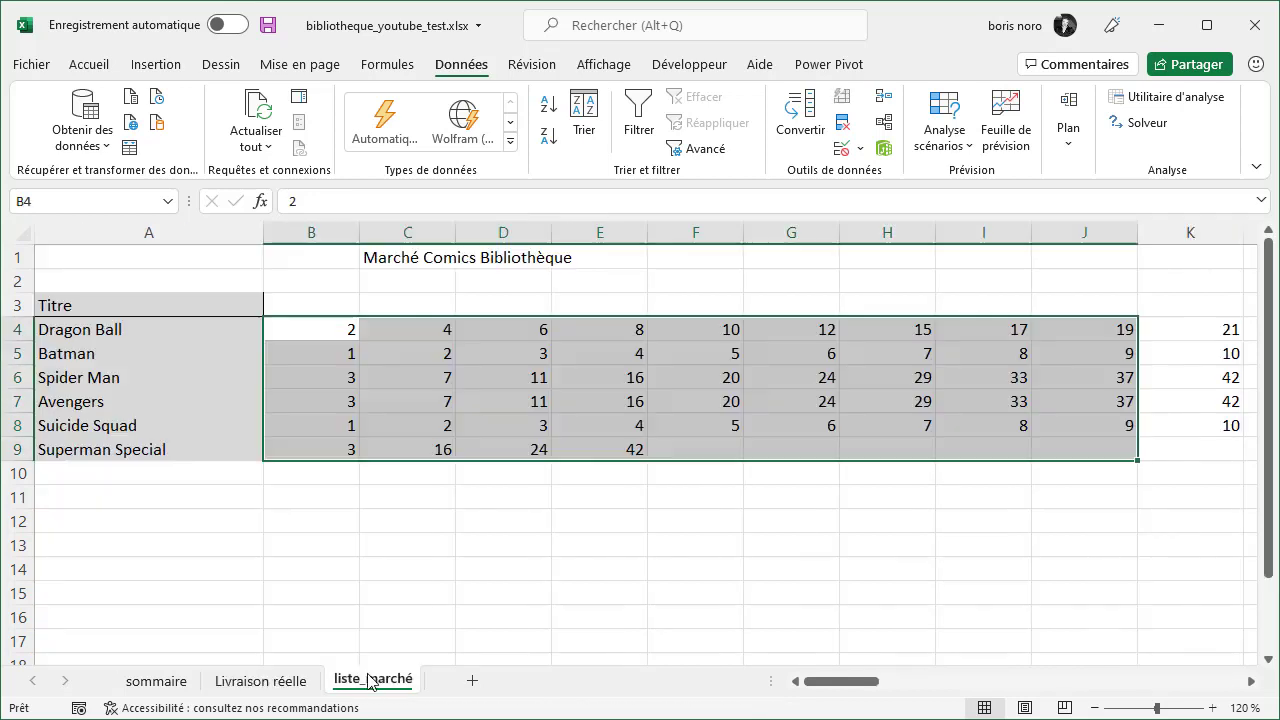
click(520, 535)
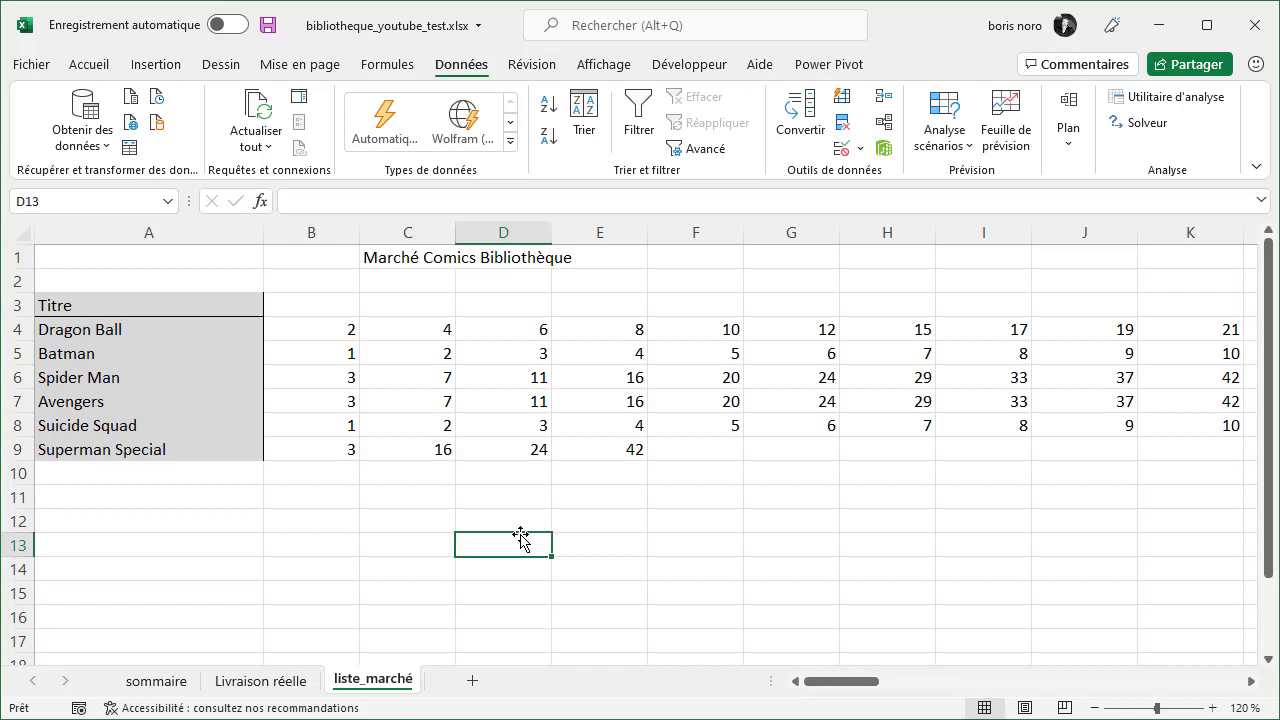
click(155, 681)
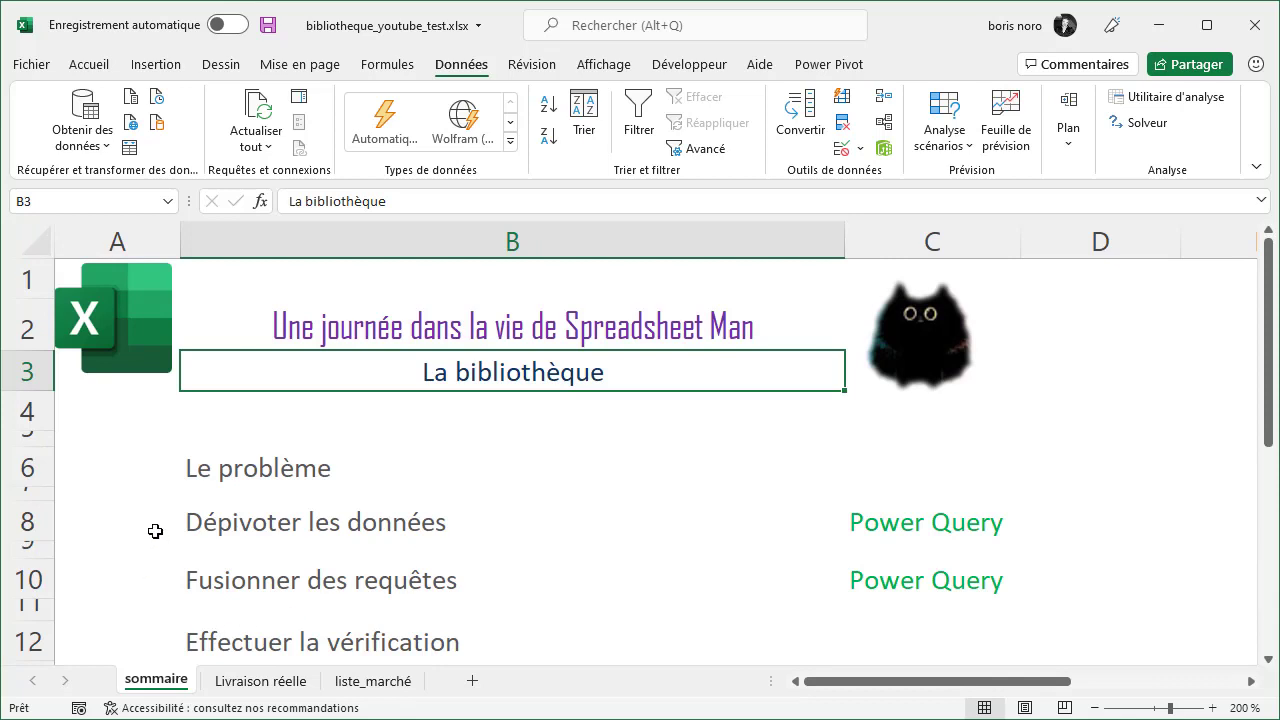
Review the Dépivoter les données and Fusionner des requêtes items on sommaire, then go to liste_marché.
click(210, 522)
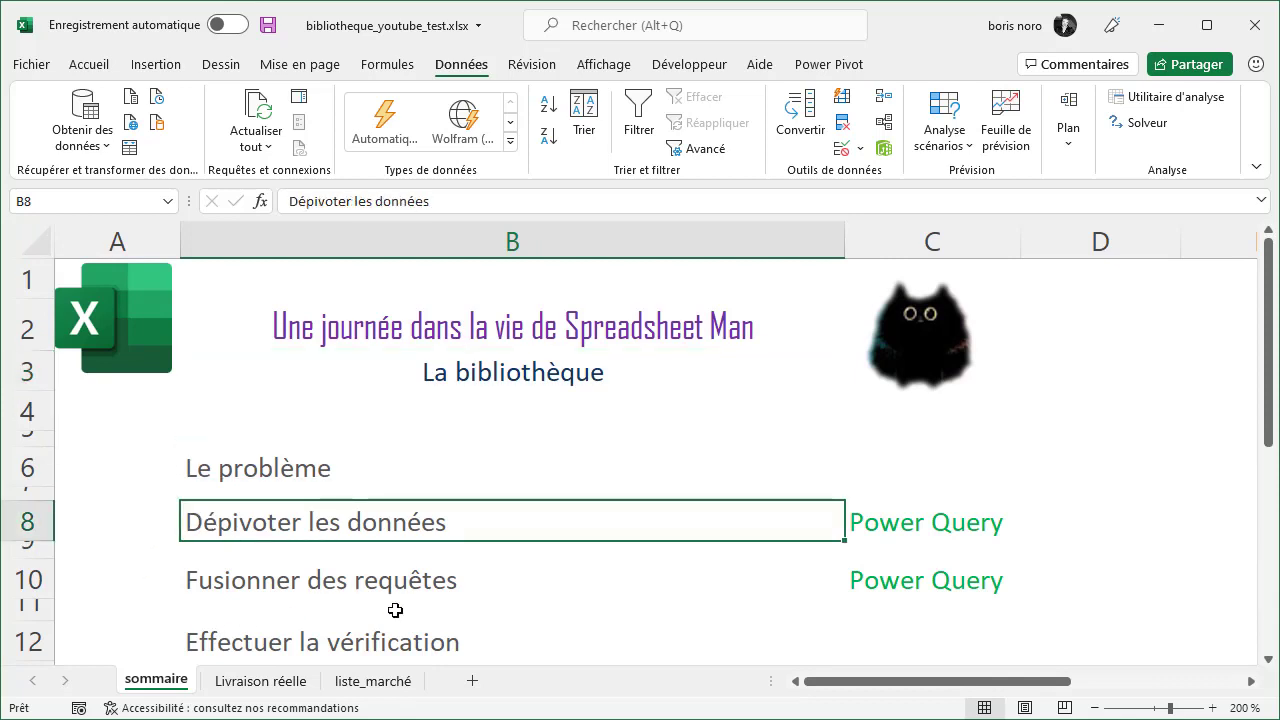
click(203, 582)
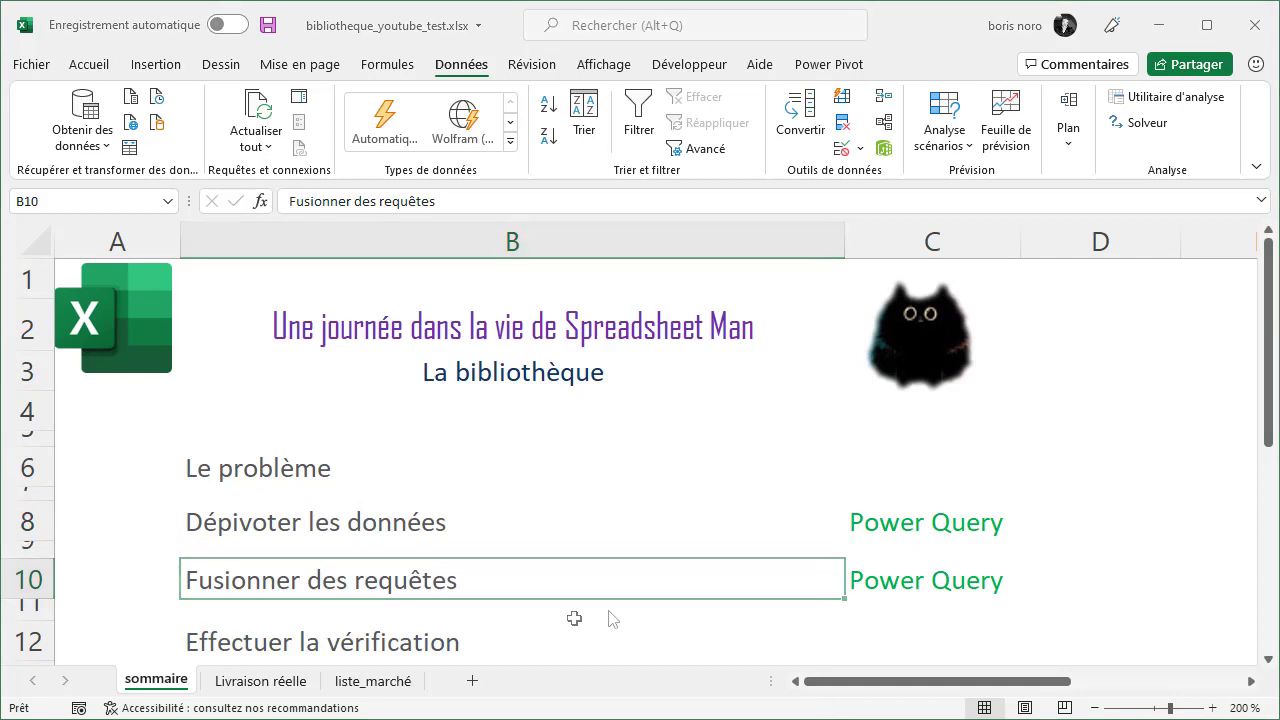
click(268, 535)
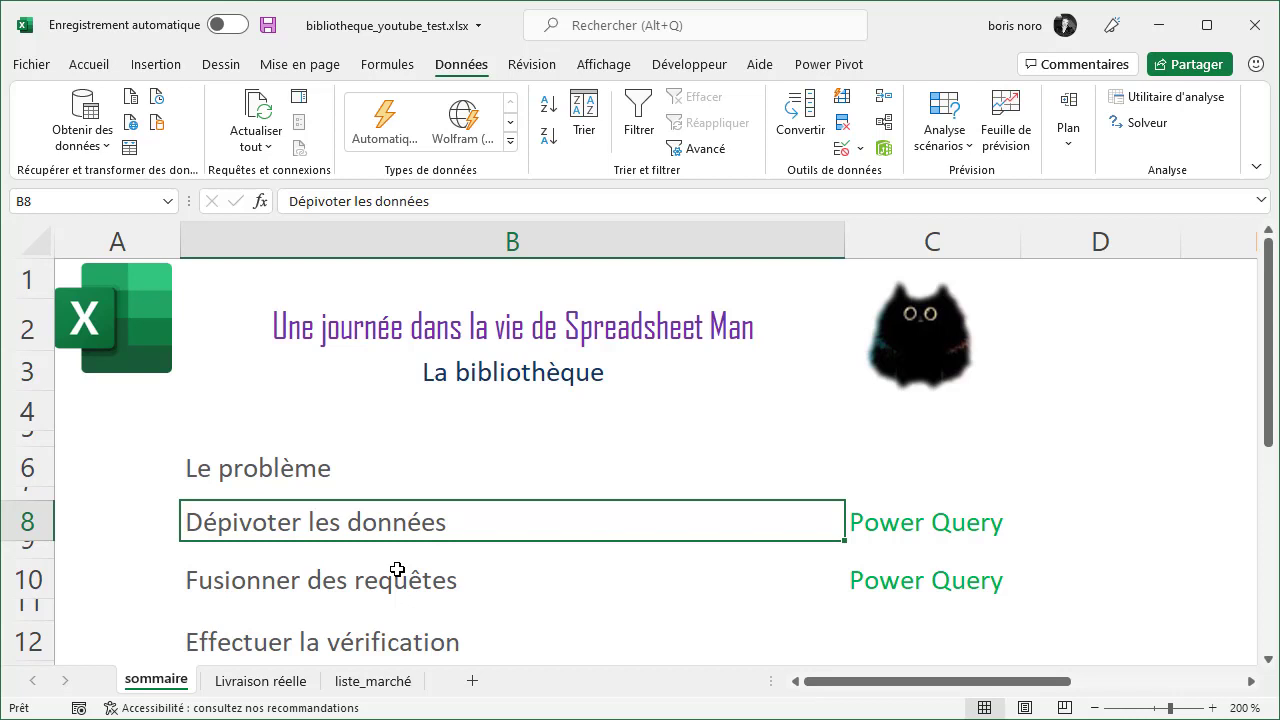
click(370, 681)
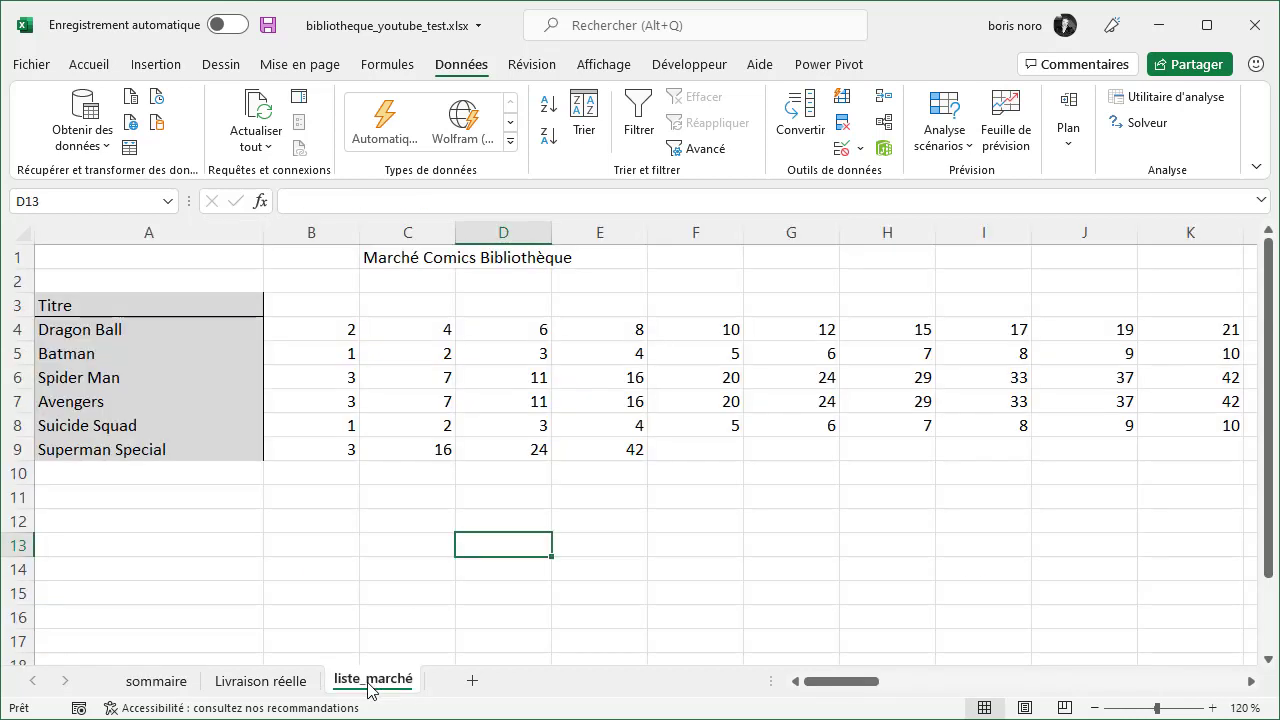
From cell A4, create a query from the sheet, proposing range $A$3:$BB$9 in Créer un tableau.
click(149, 325)
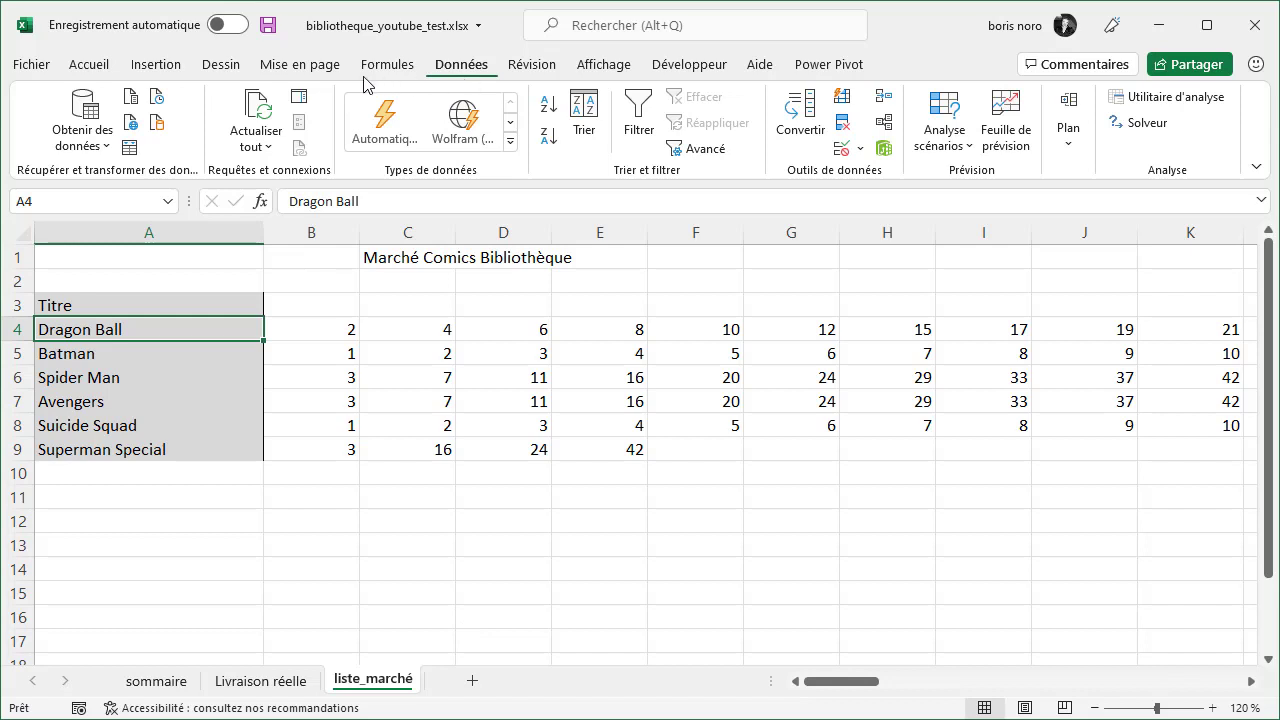
click(130, 148)
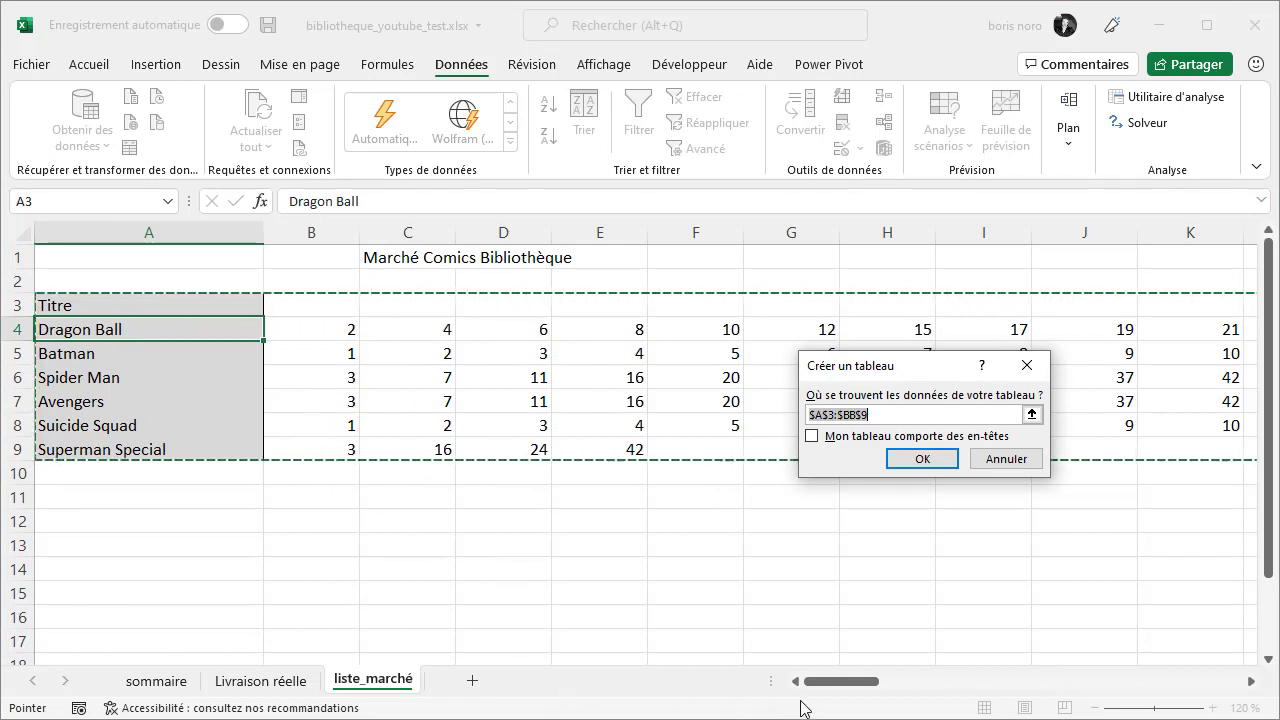
mouse_move(848, 690)
mouse_down()
mouse_move(1220, 692)
mouse_move(848, 690)
mouse_up()
Confirm the $A$3:$BB$9 range and name the new query livraison_prevue.
click(922, 459)
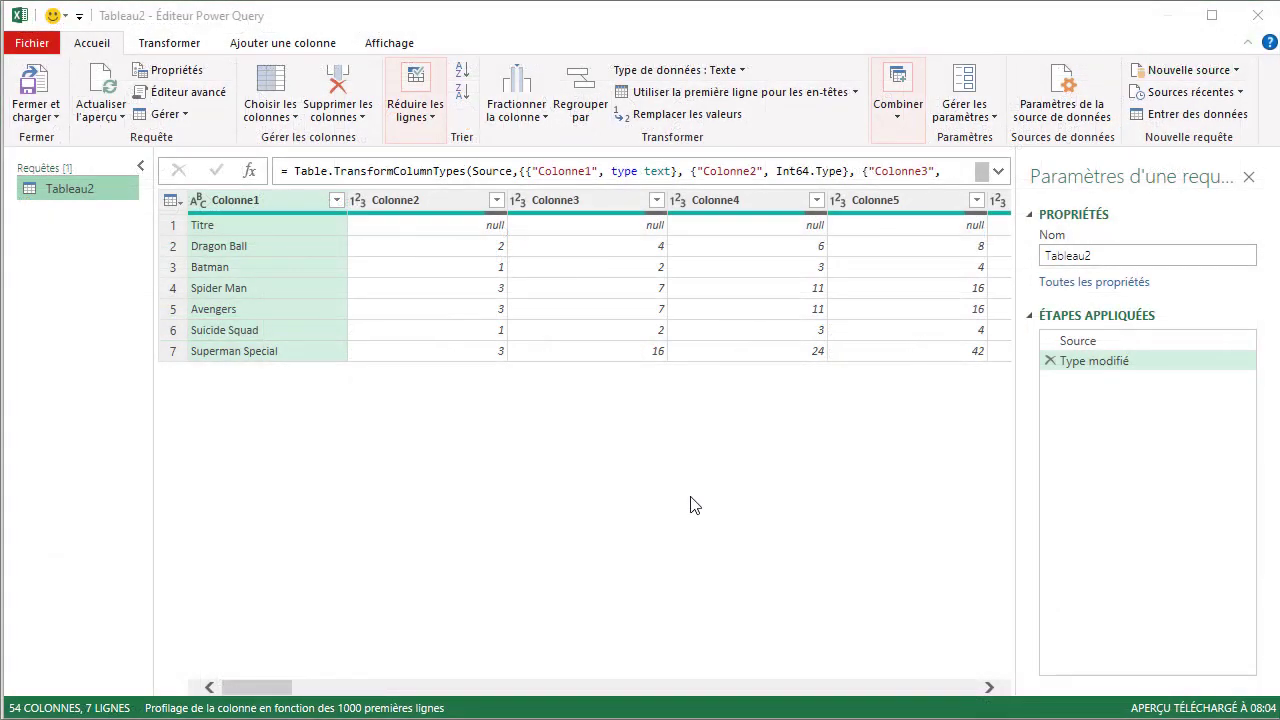
click(1108, 256)
text(livraison_prevue)
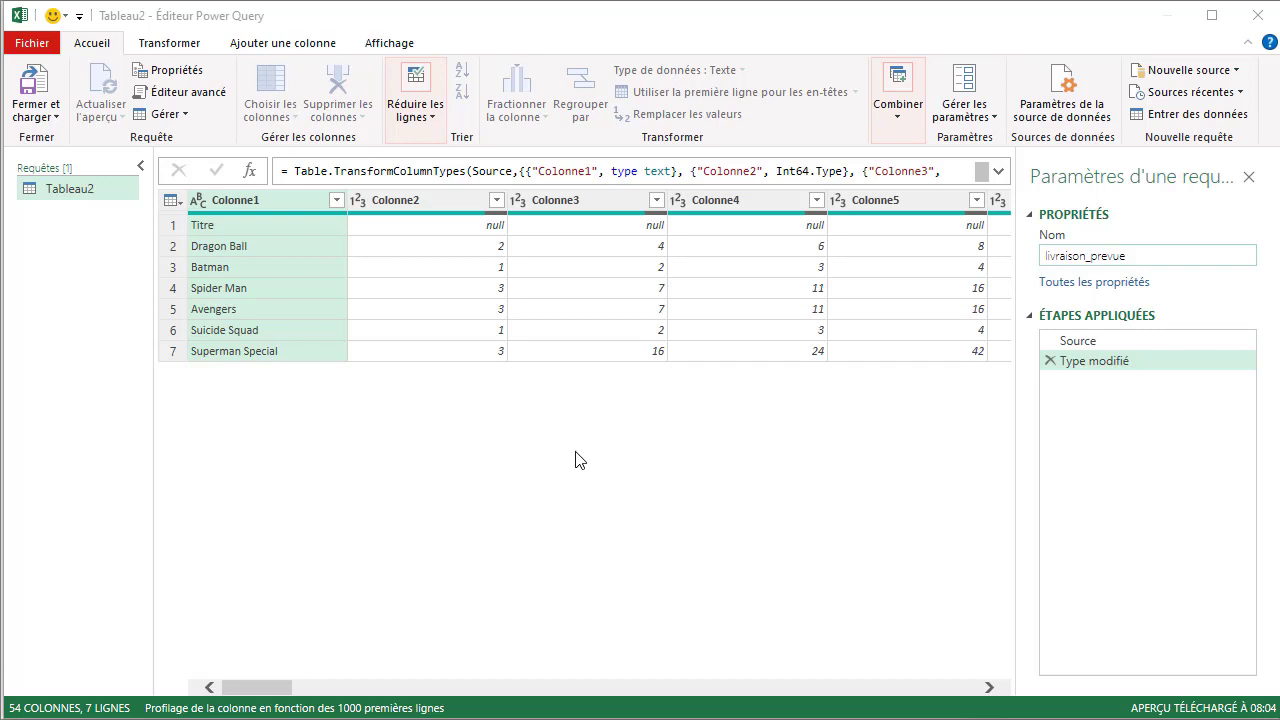
Commit the livraison_prevue name and unpivot all columns except Colonne1 into Attribut and Valeur.
click(640, 518)
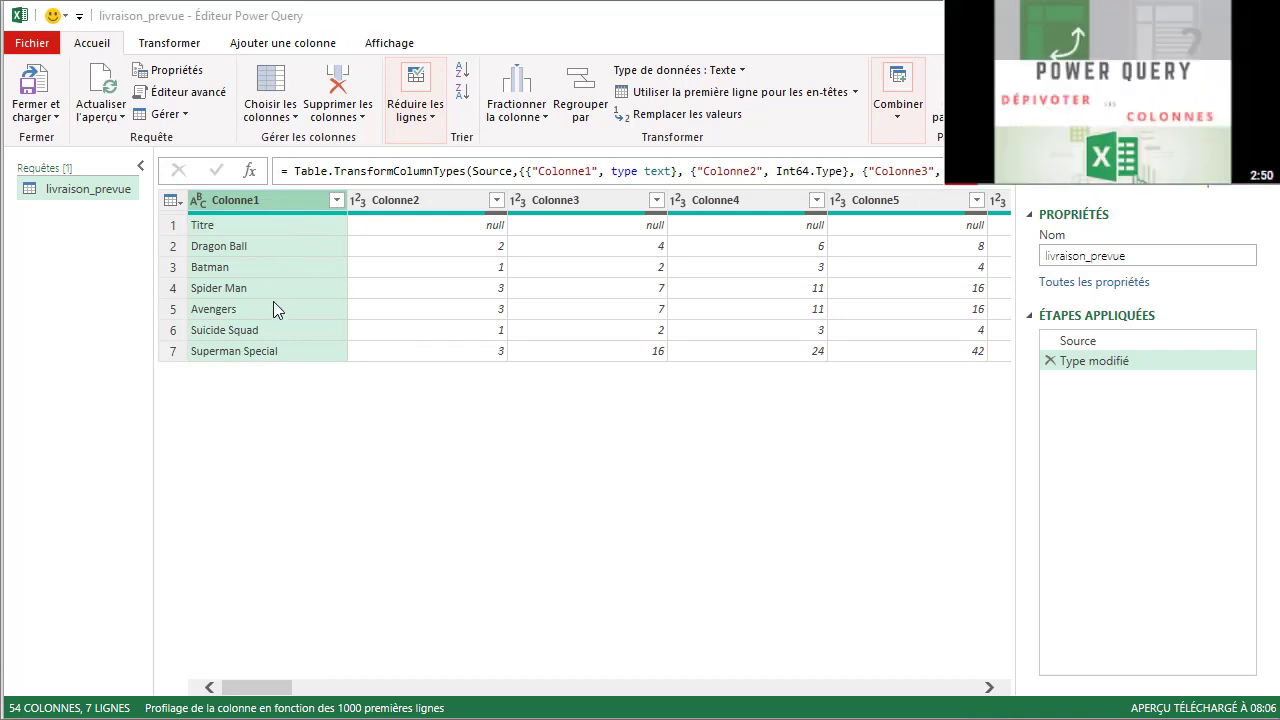
click(169, 43)
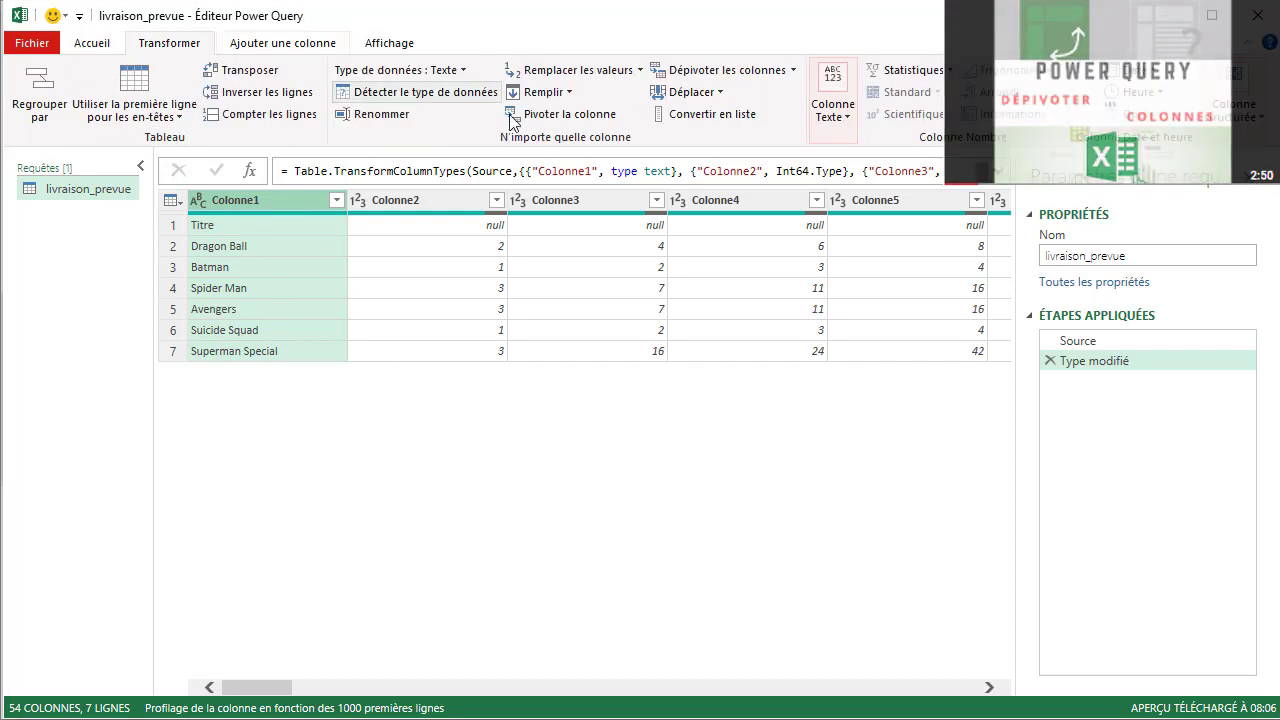
click(794, 72)
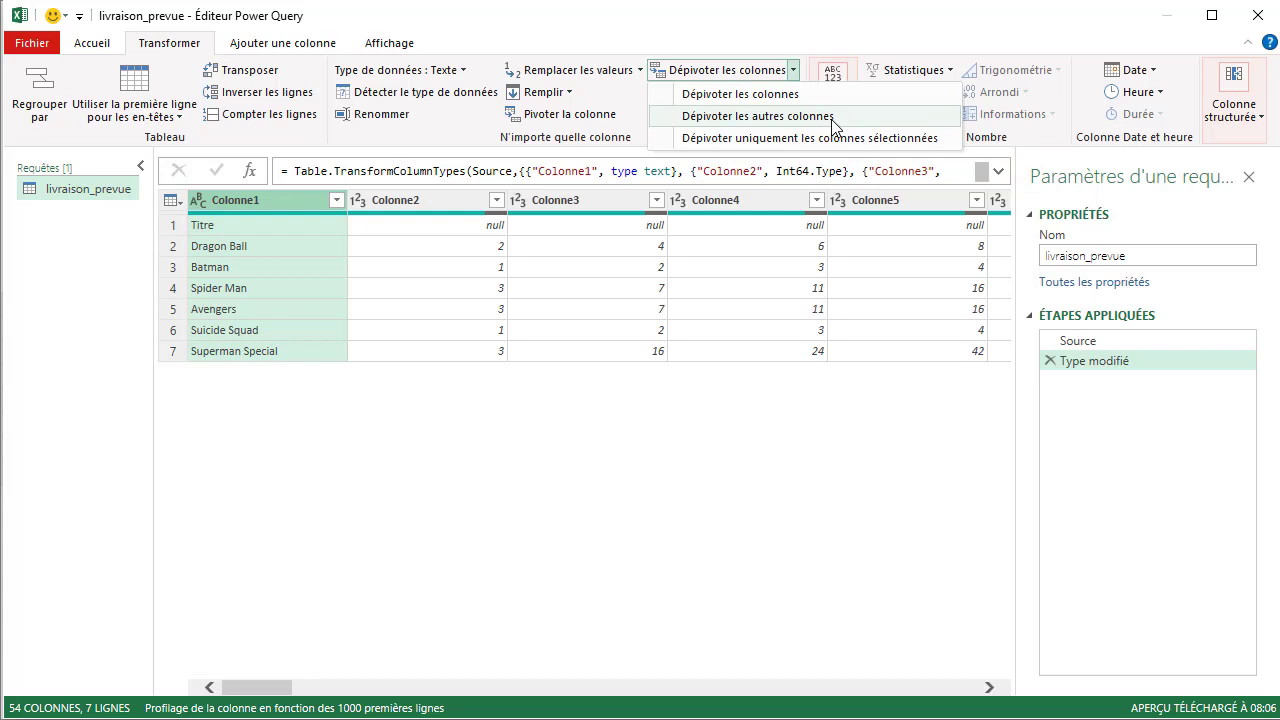
click(832, 118)
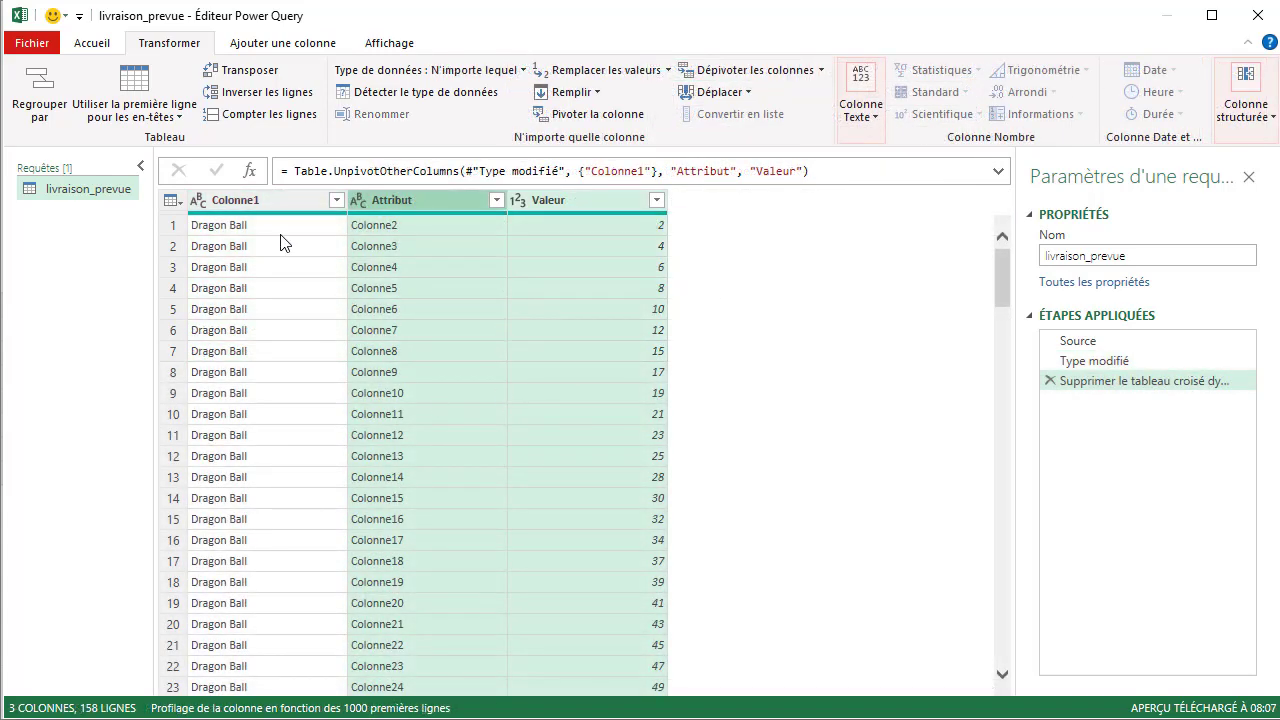
click(428, 199)
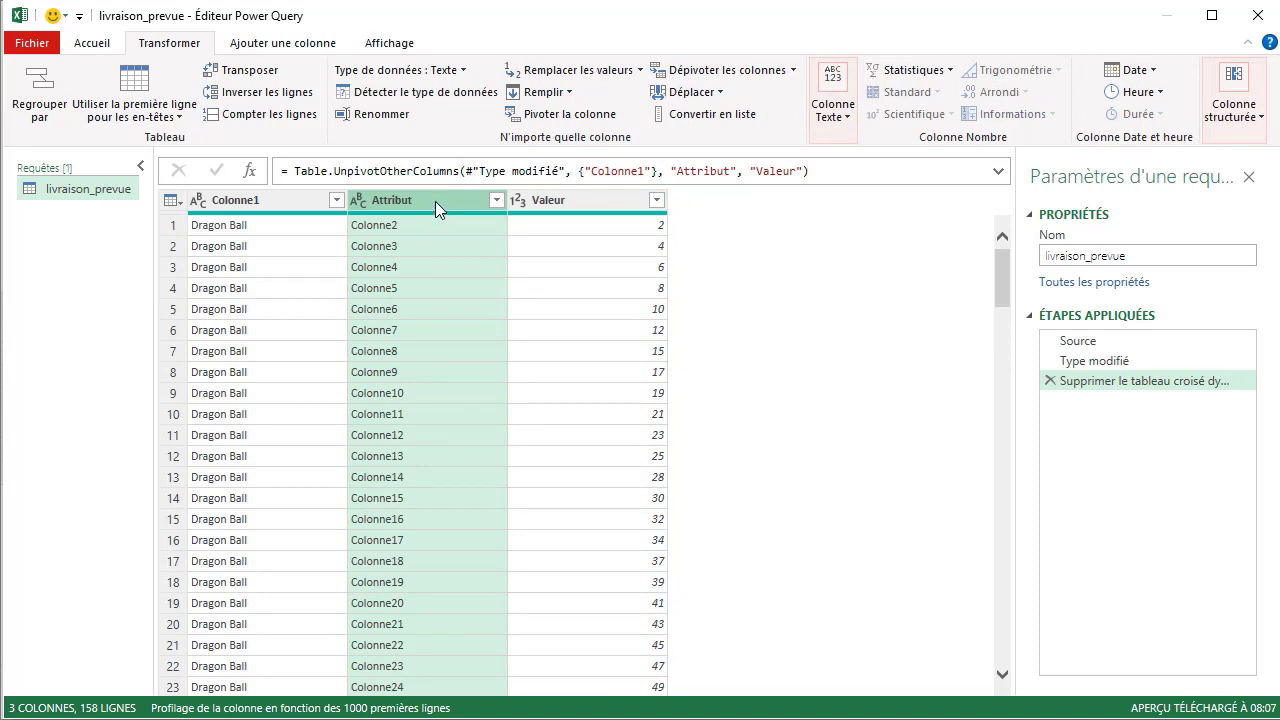
Delete the Attribut column, rename Valeur to 'n° semaine' and Colonne1 to 'titre', and check the titre filter.
right_click(435, 201)
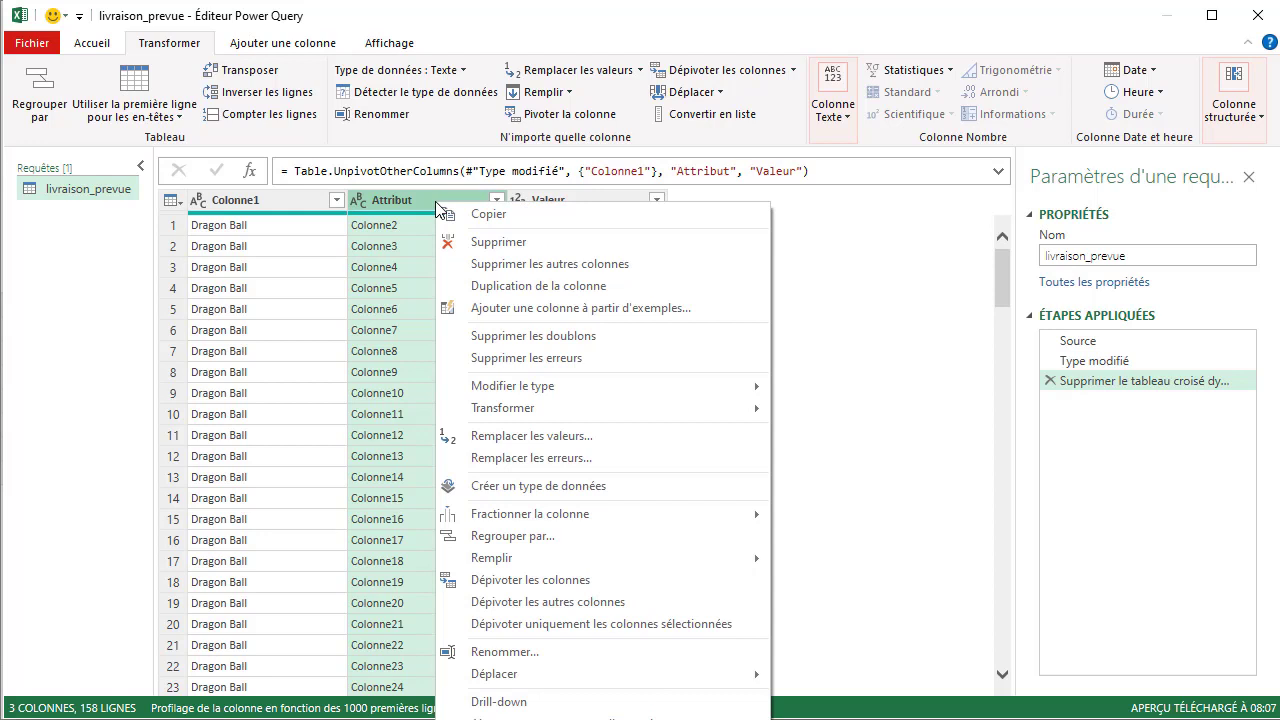
click(468, 241)
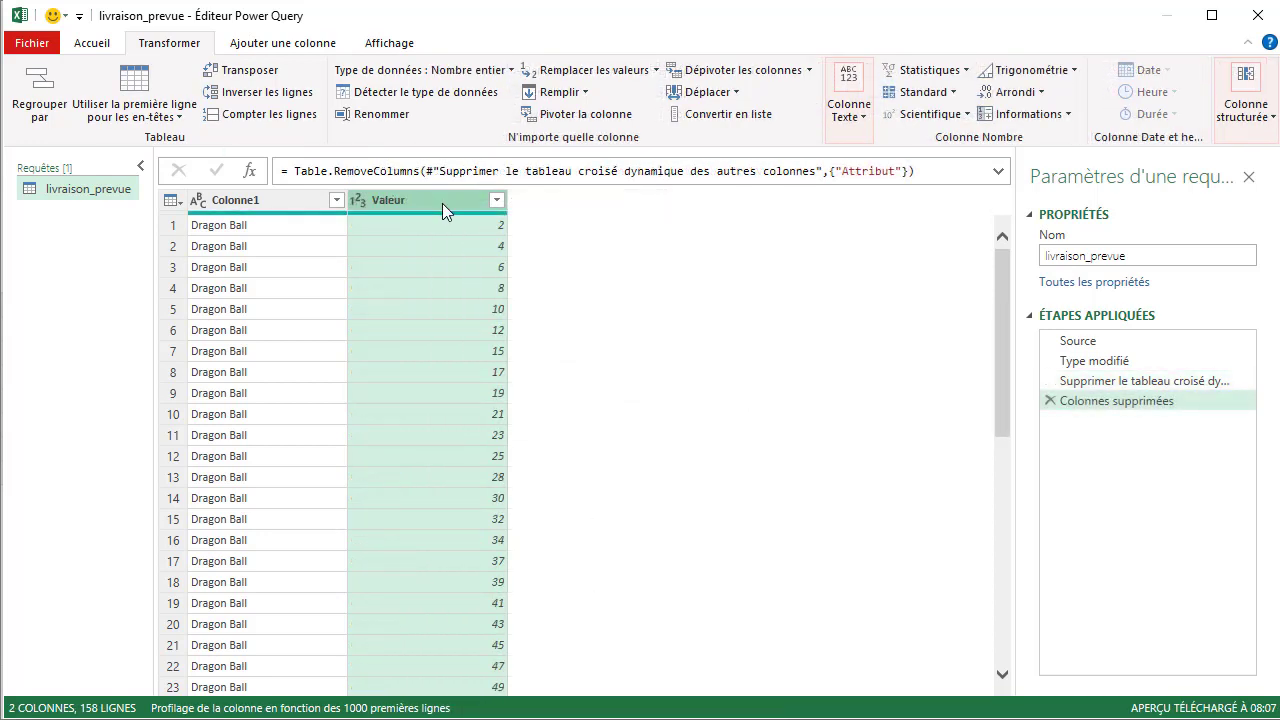
double_click(442, 203)
text(n° semaine)
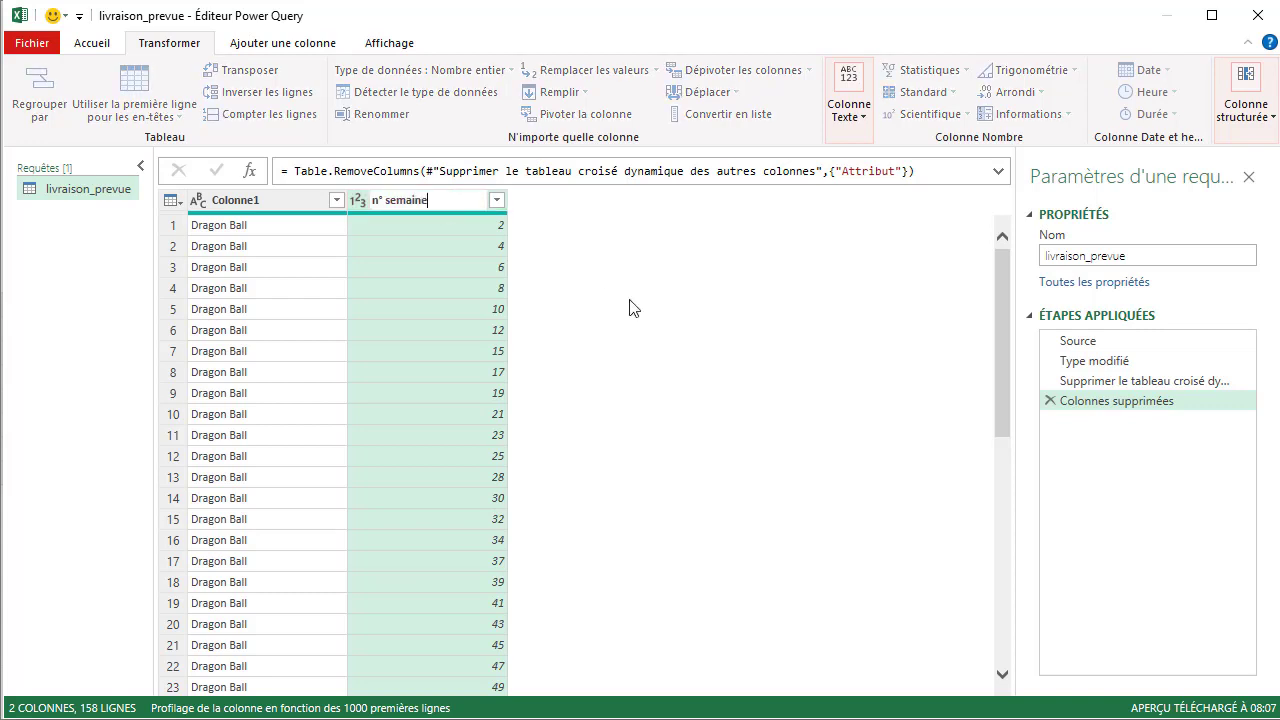
key(Return)
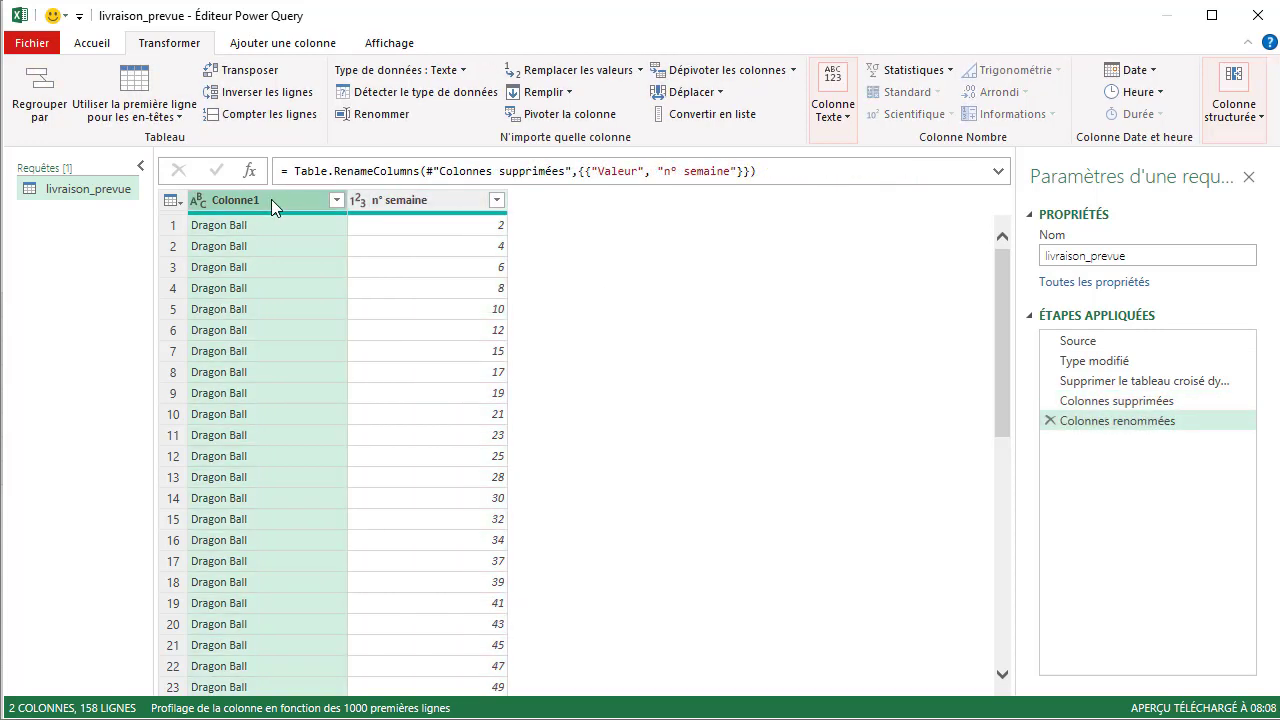
double_click(271, 199)
text(titre)
key(Return)
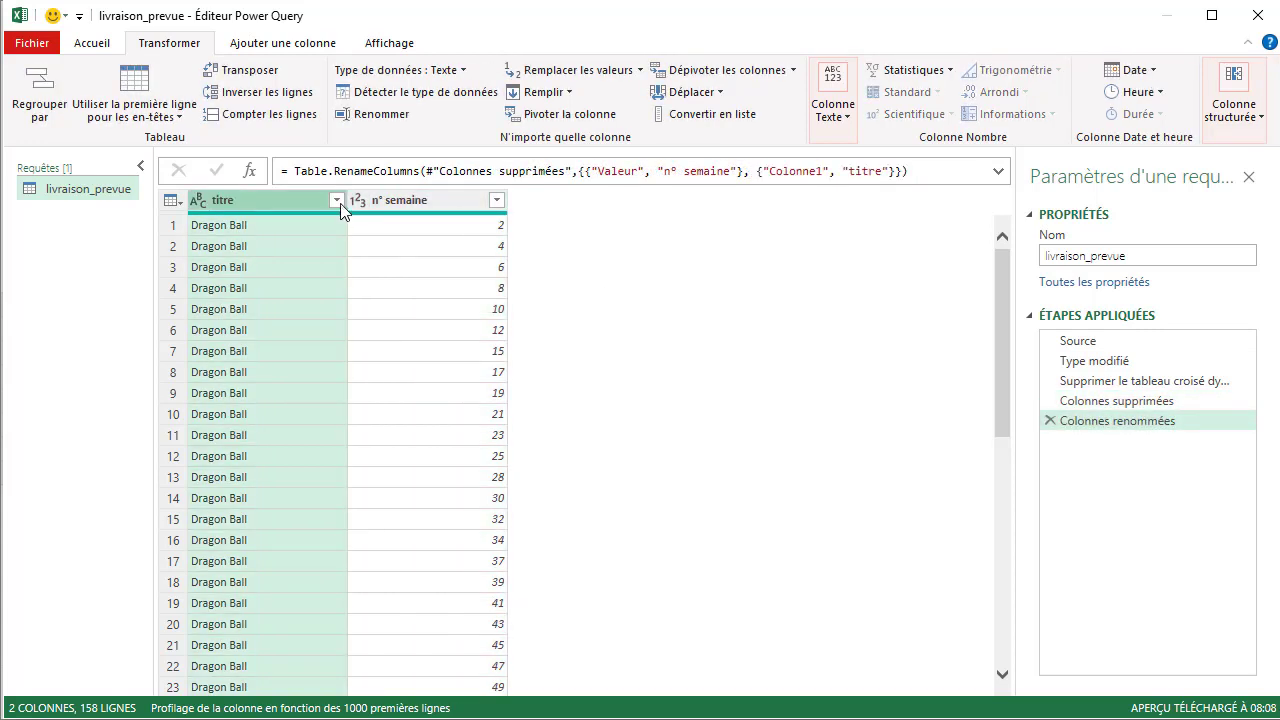
click(338, 201)
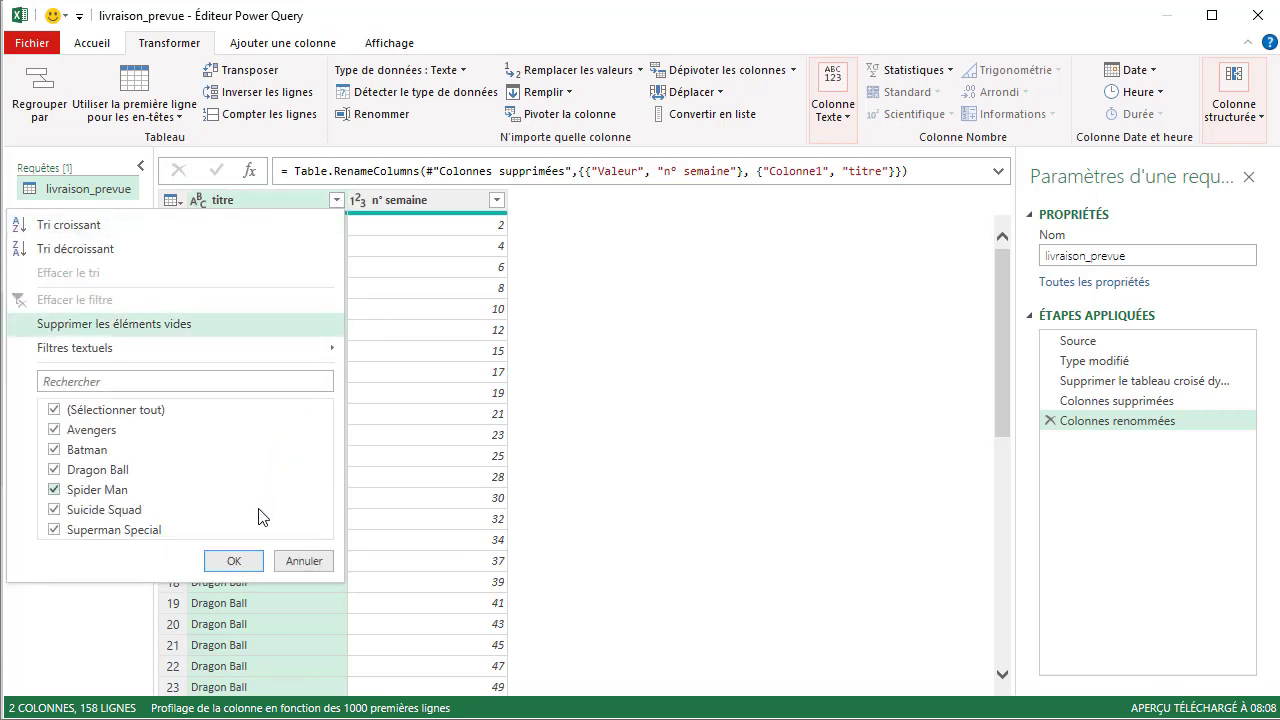
click(247, 561)
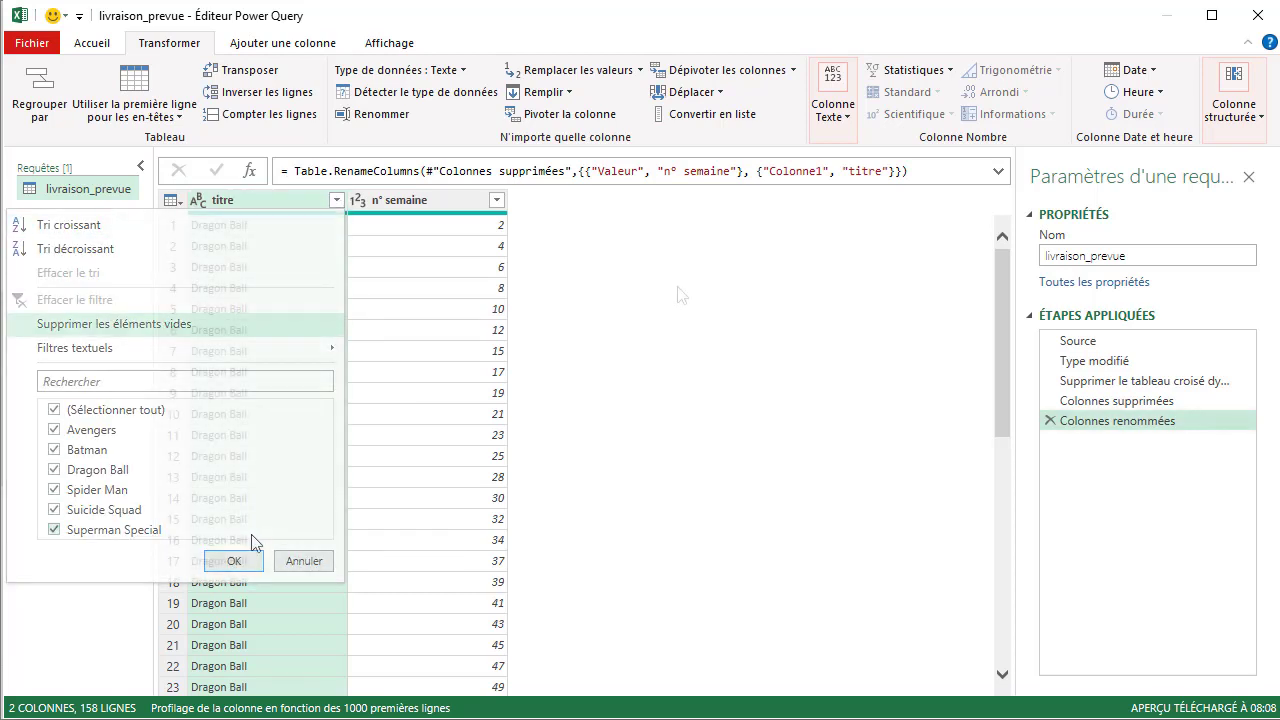
Close and load livraison_prevue via Fermer et charger dans..., choosing Ne créer que la connexion.
click(91, 42)
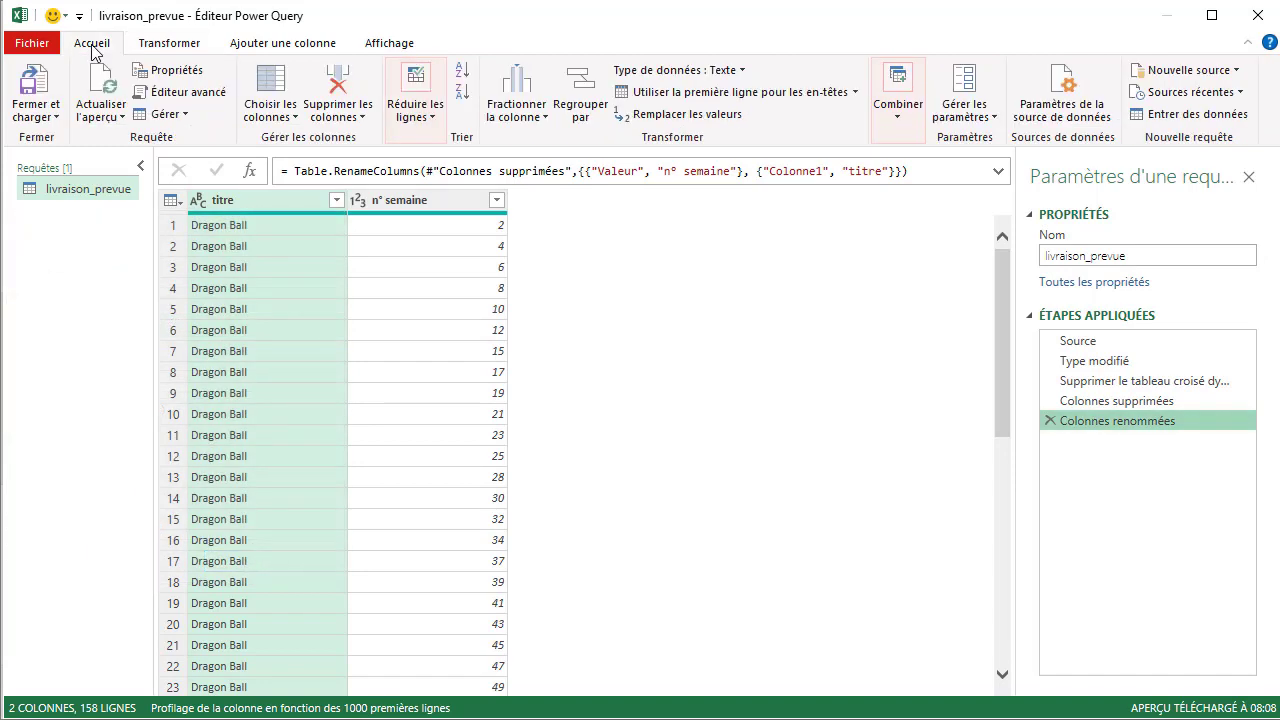
click(55, 118)
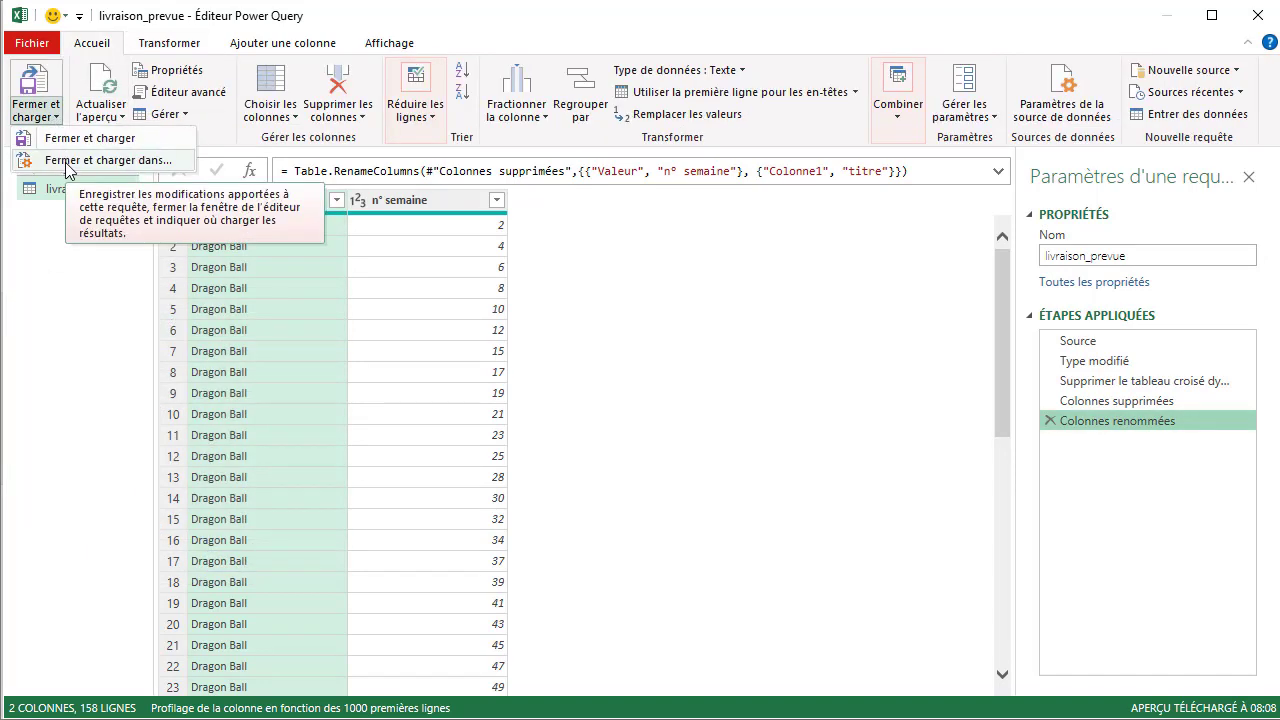
click(68, 162)
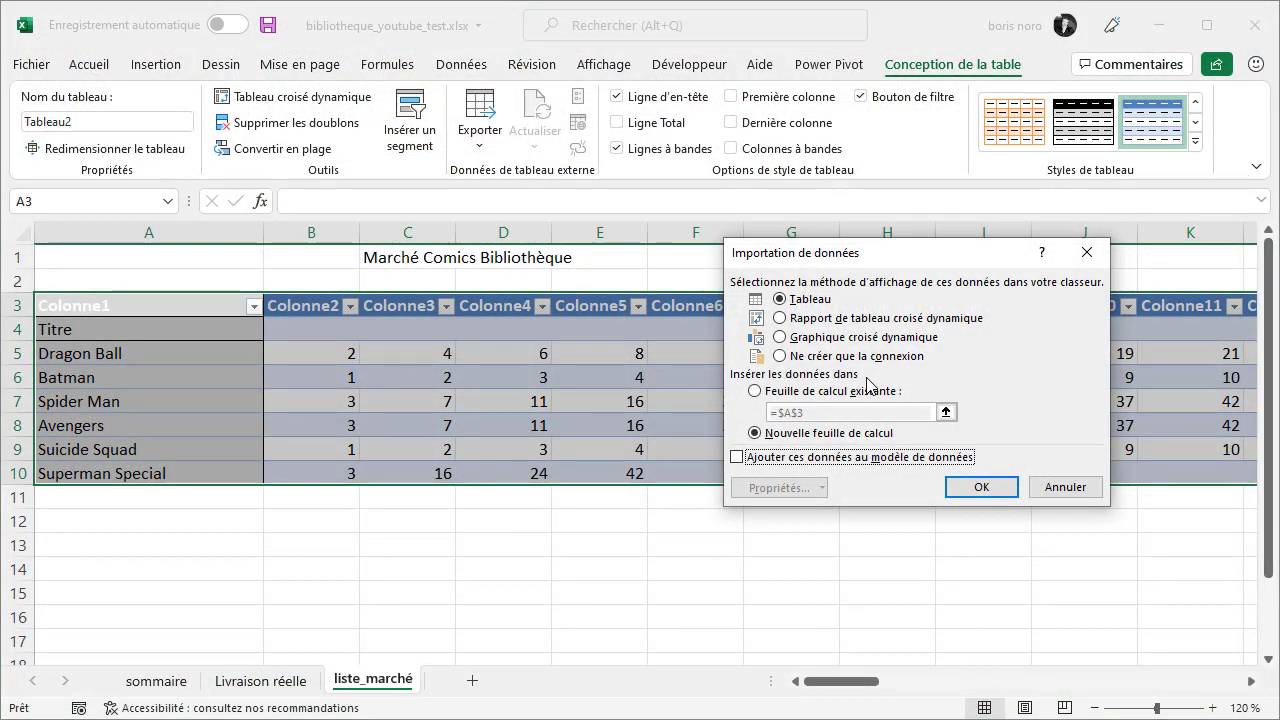
click(783, 358)
click(980, 488)
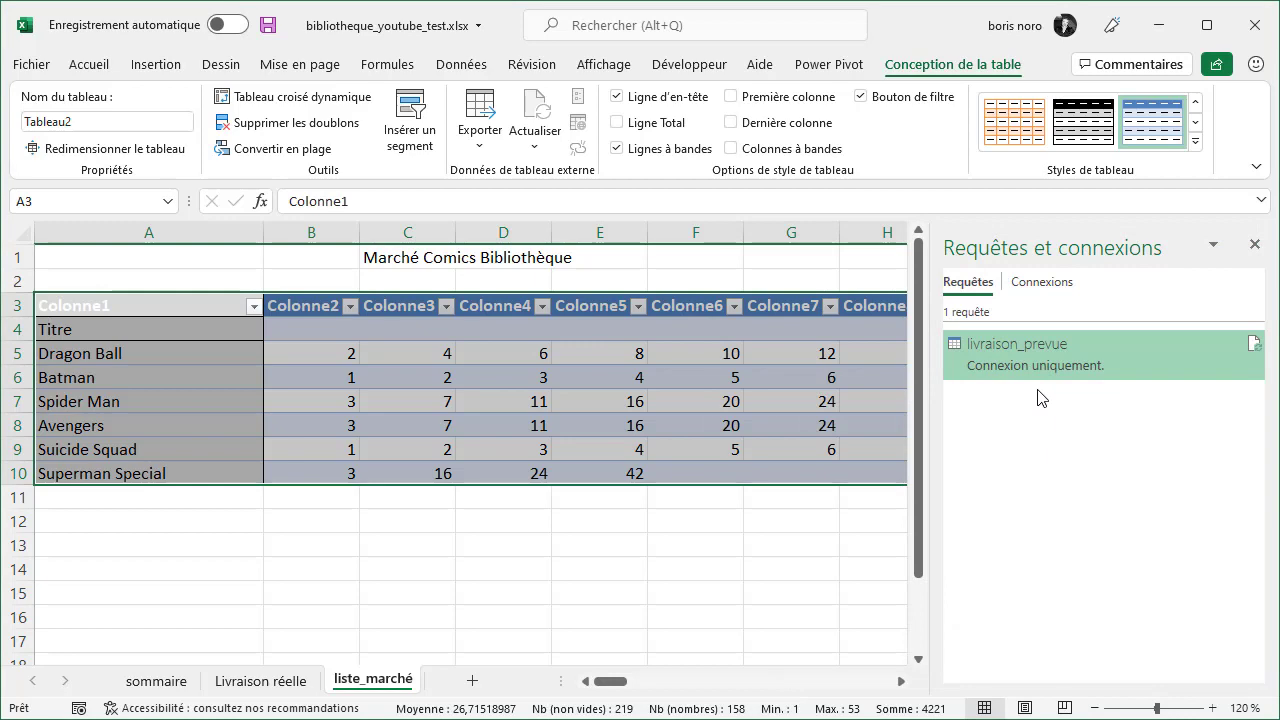
Check the Fusionner des requêtes item on sommaire, then send the Livraison réelle table to Power Query from the Données tab.
click(157, 681)
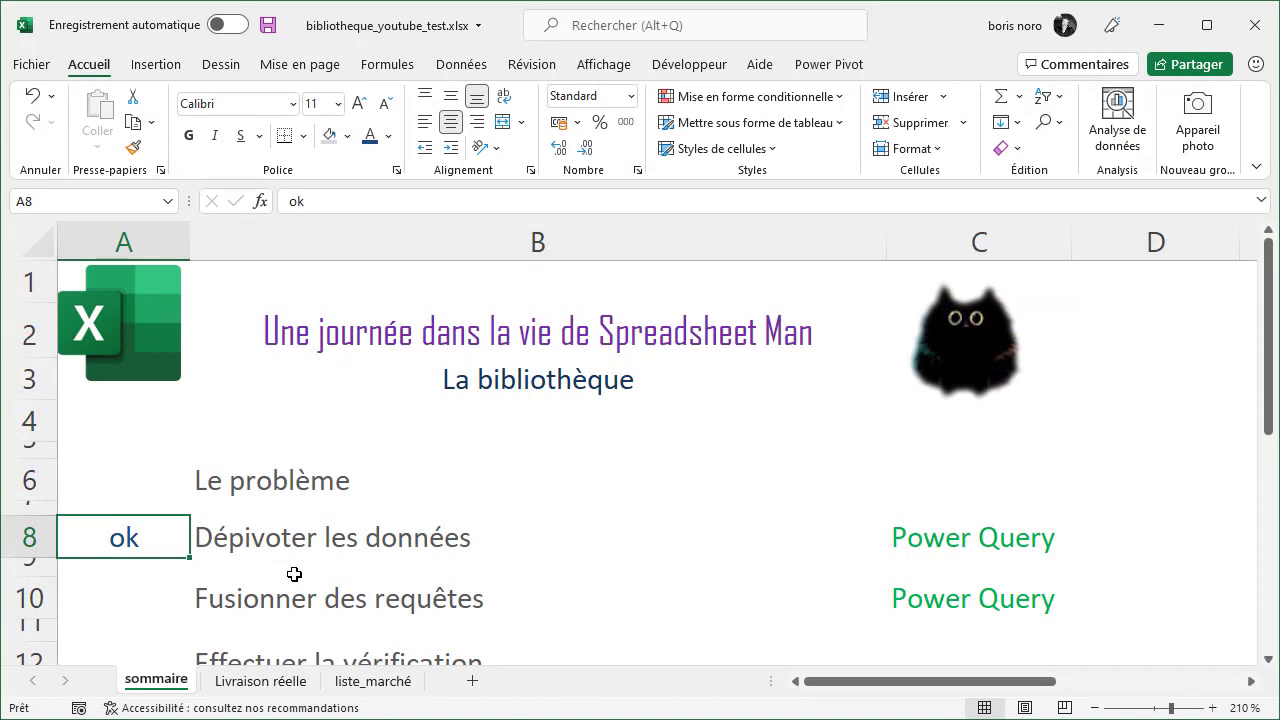
click(294, 577)
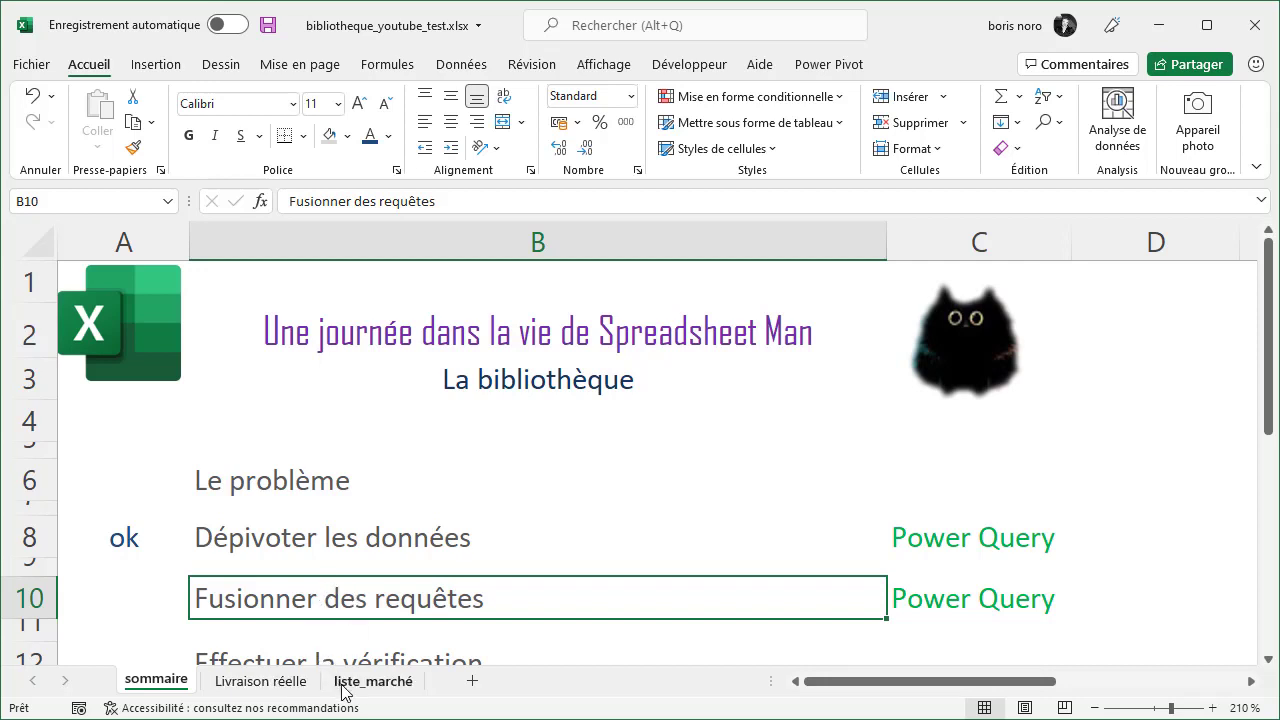
click(260, 682)
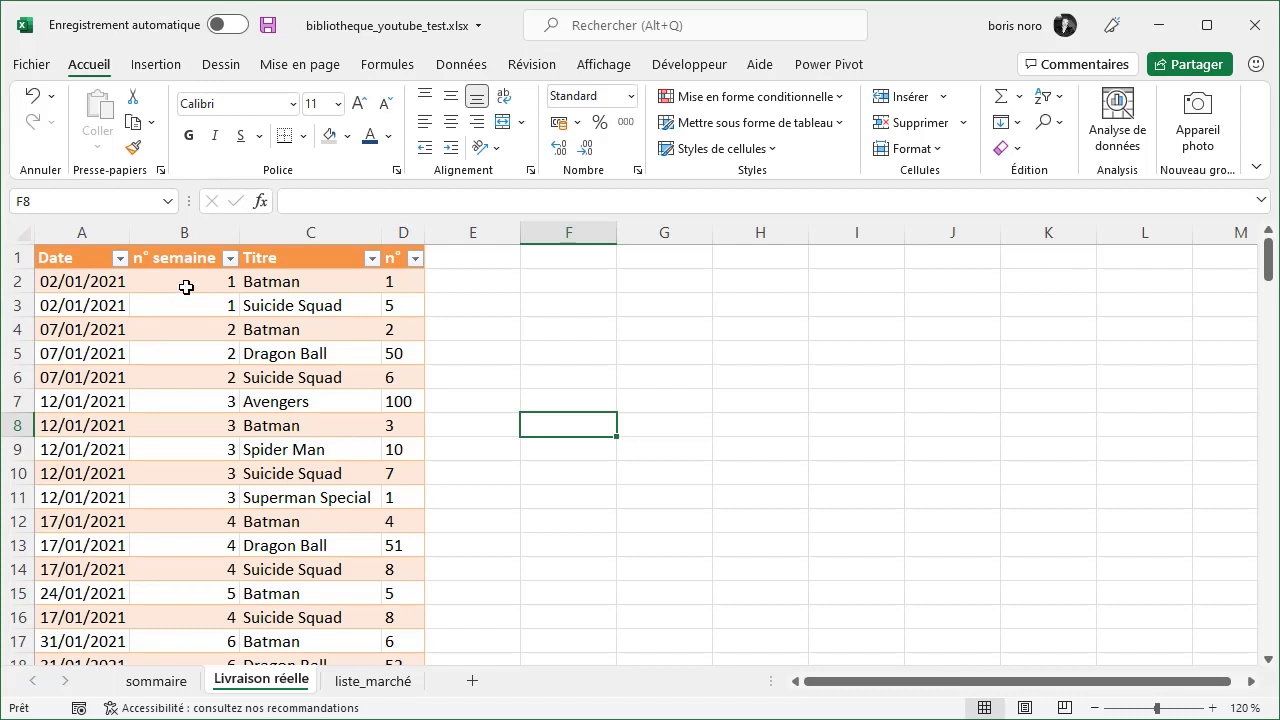
click(186, 287)
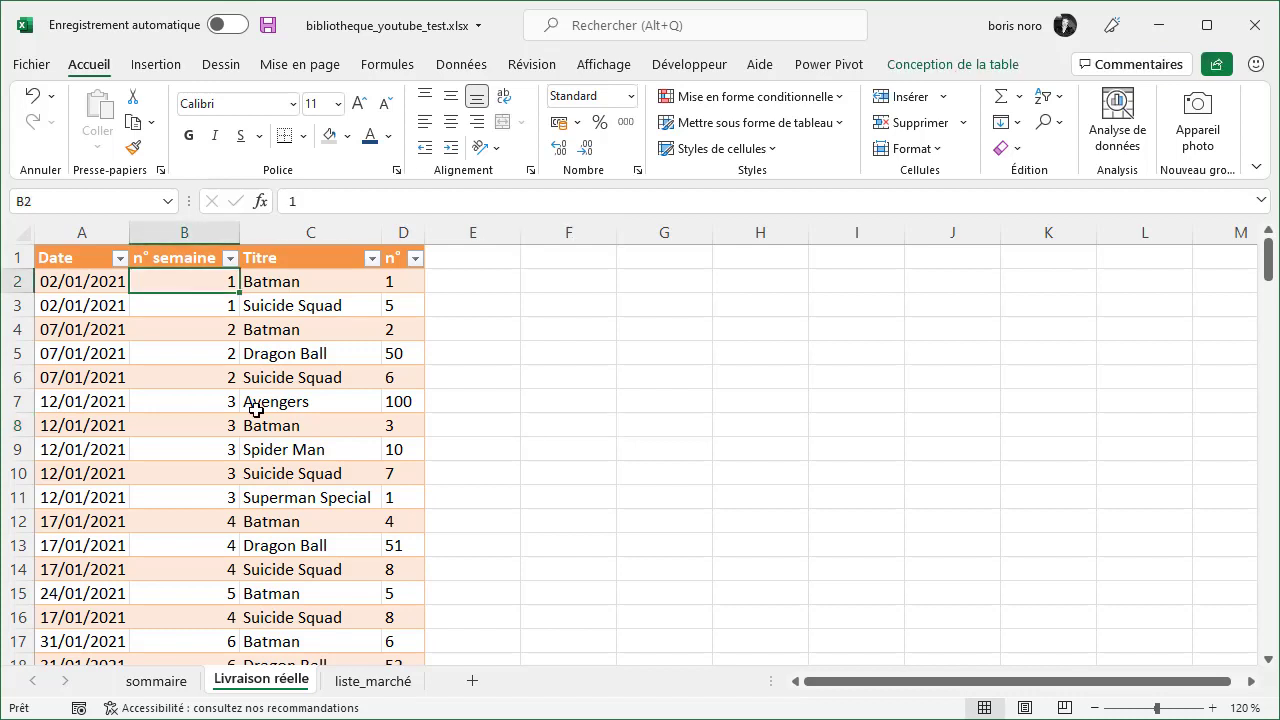
click(446, 70)
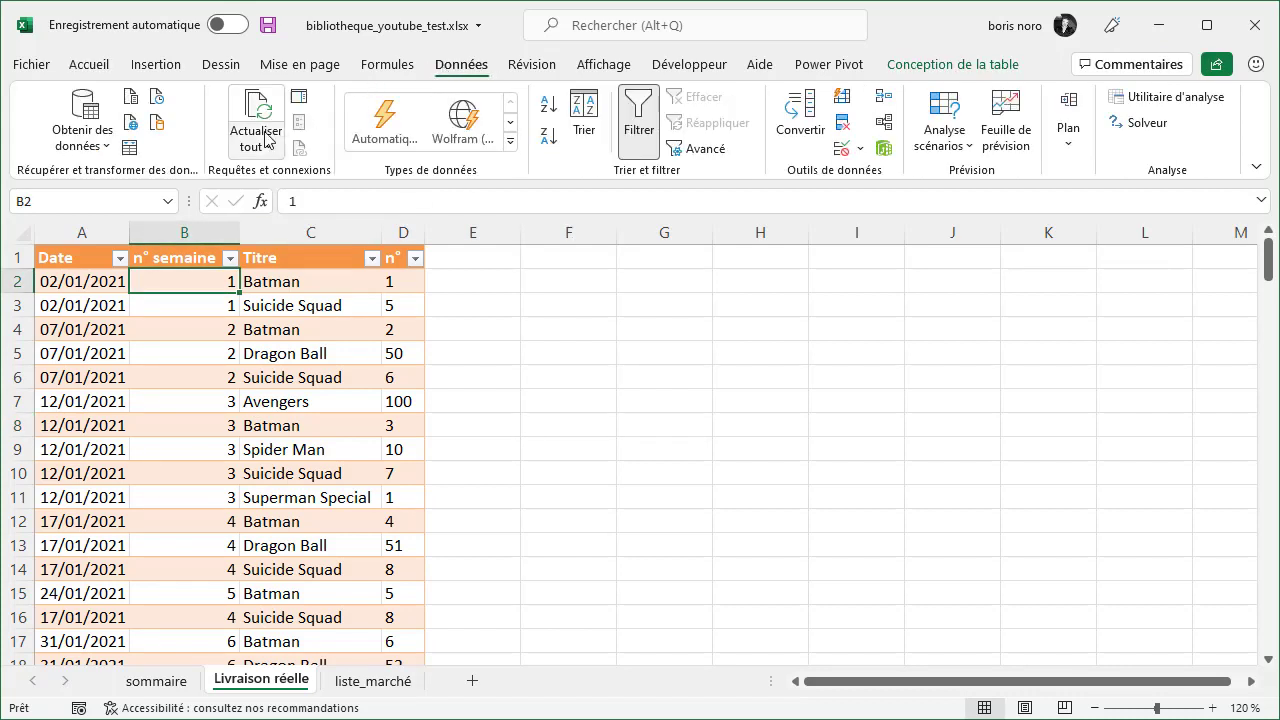
click(130, 148)
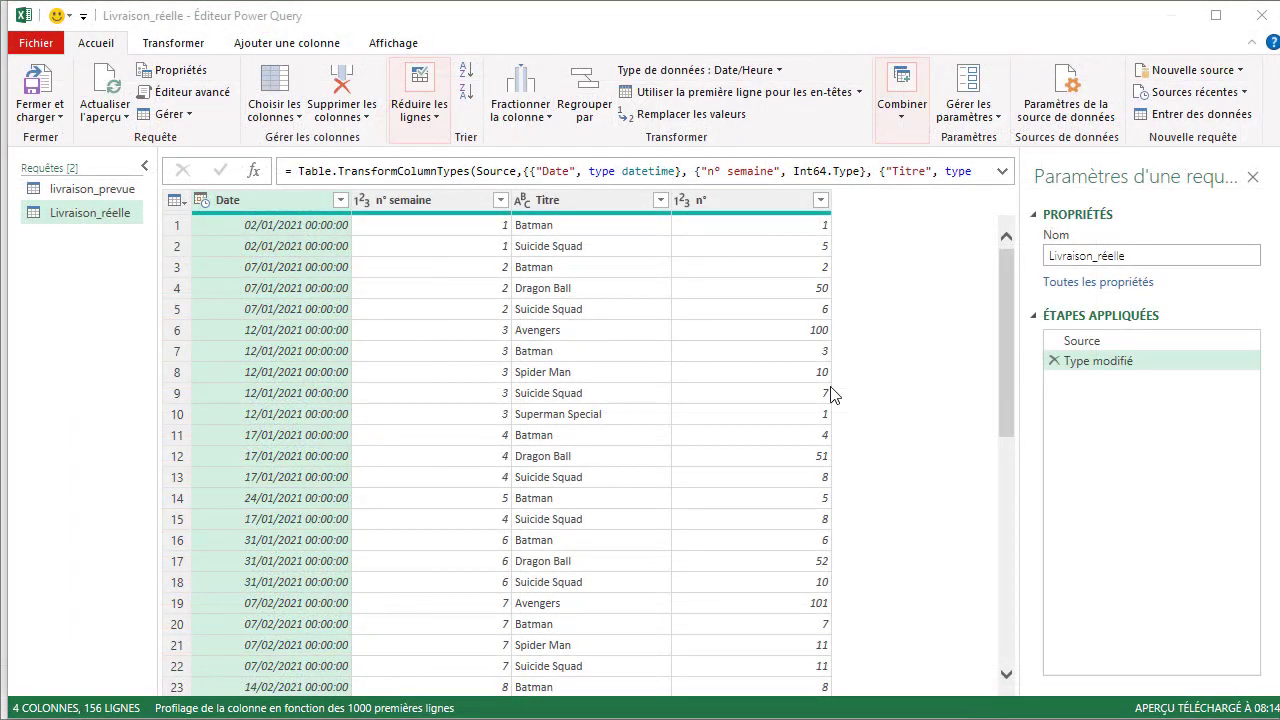
Change the Livraison_réelle Date column to the Date type, replacing the current conversion.
click(1141, 255)
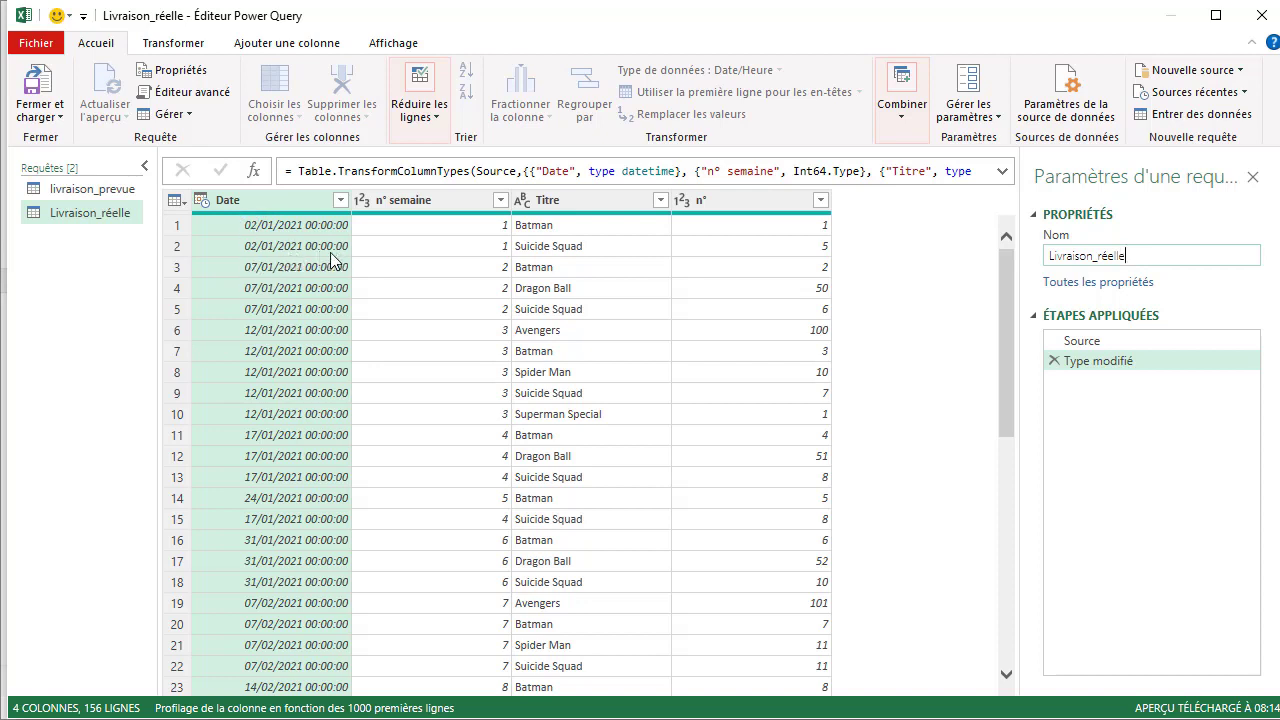
click(201, 201)
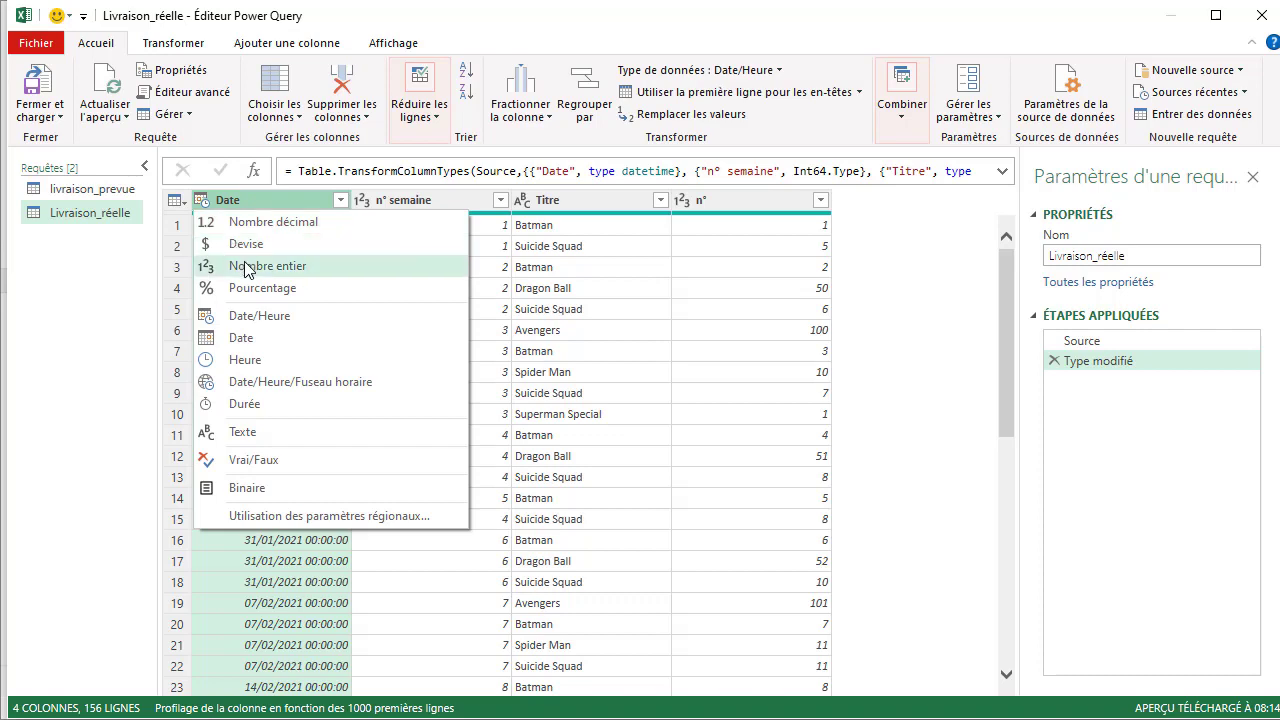
click(276, 340)
click(903, 586)
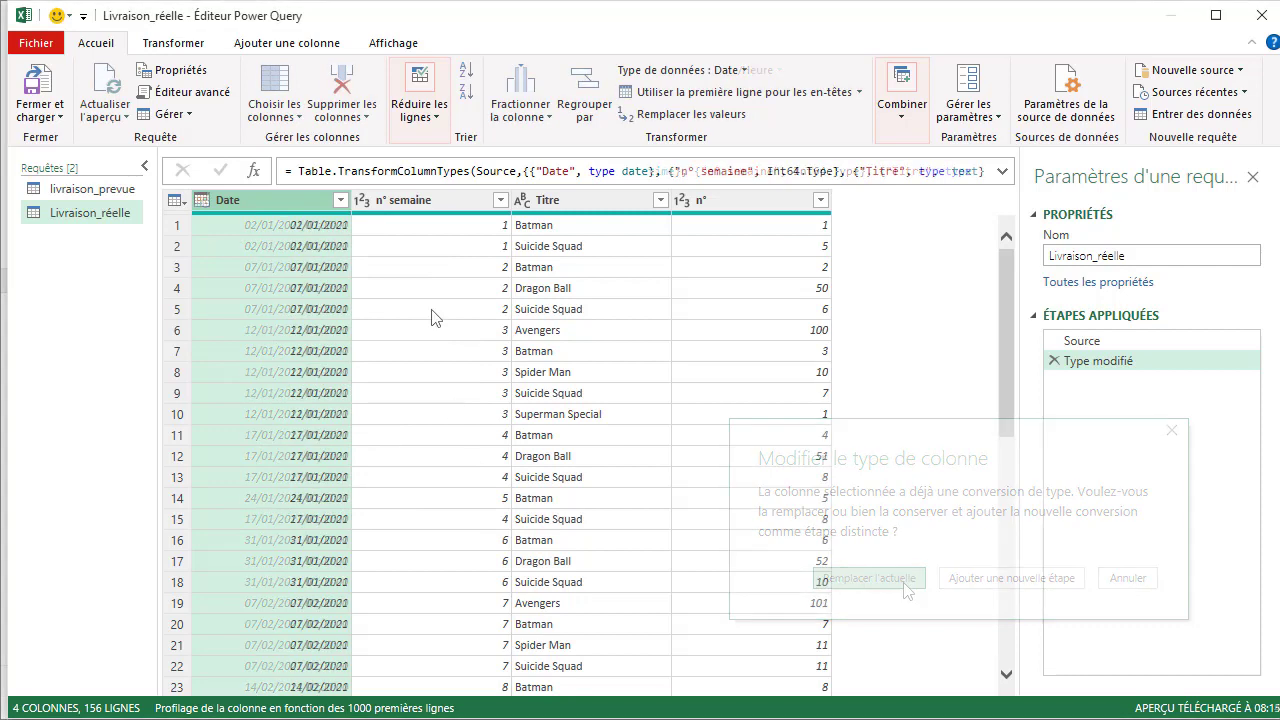
Review the data types of the n° semaine, Titre and n° columns.
click(425, 200)
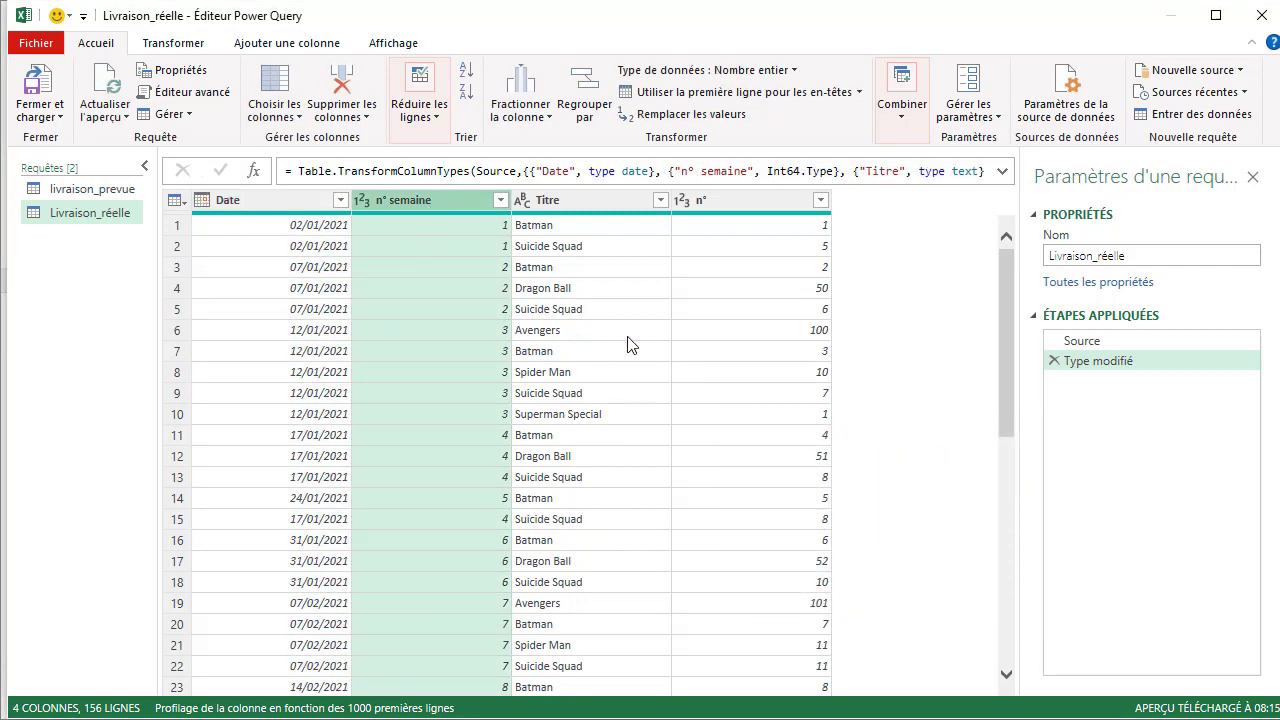
click(609, 203)
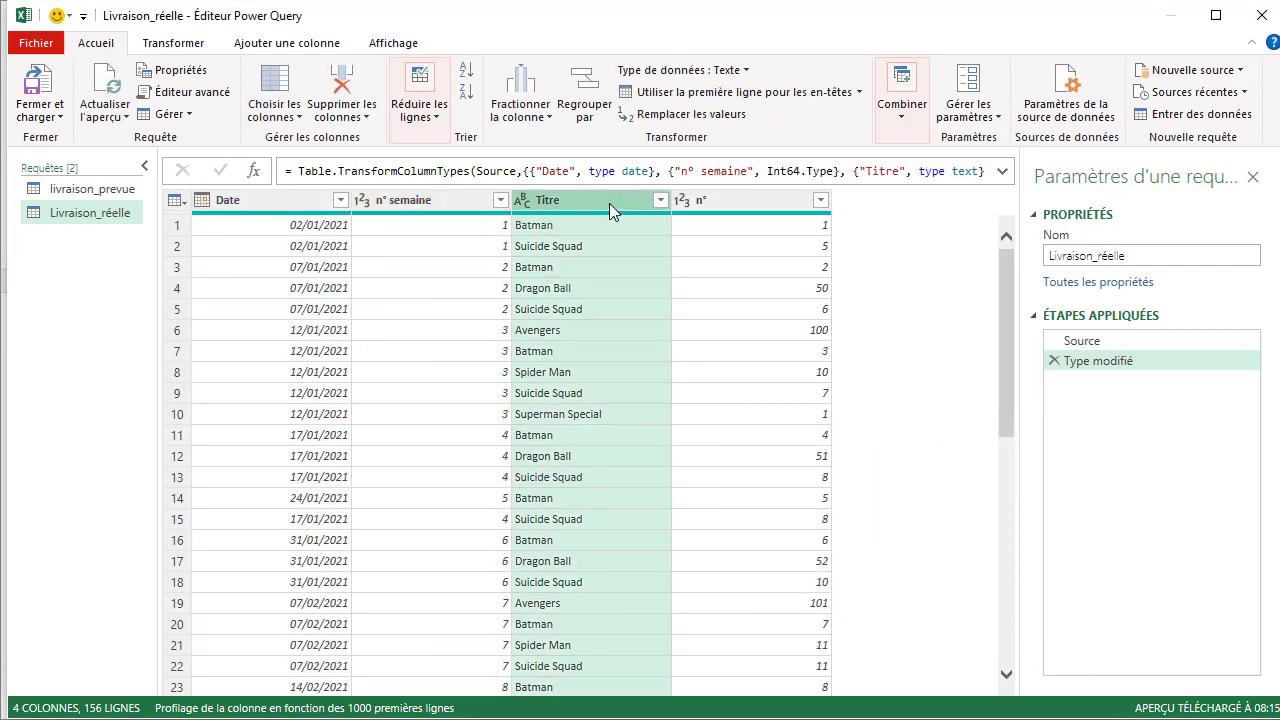
click(757, 205)
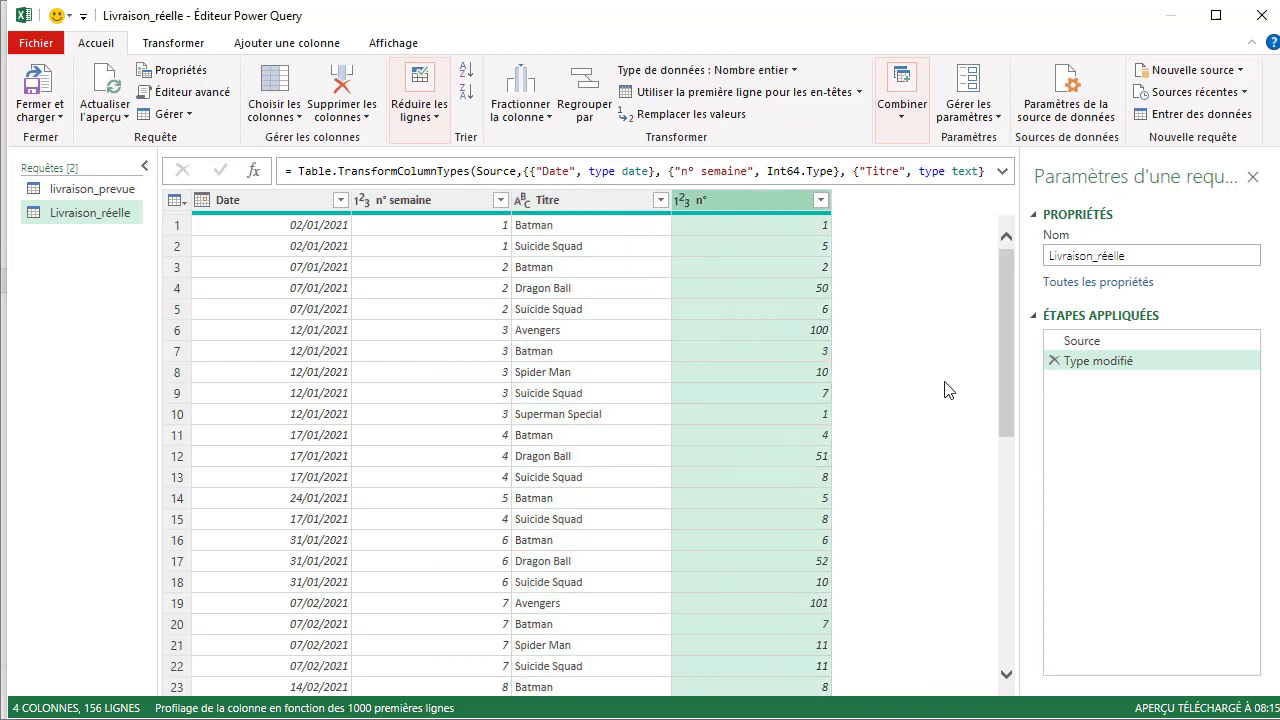
key(Home)
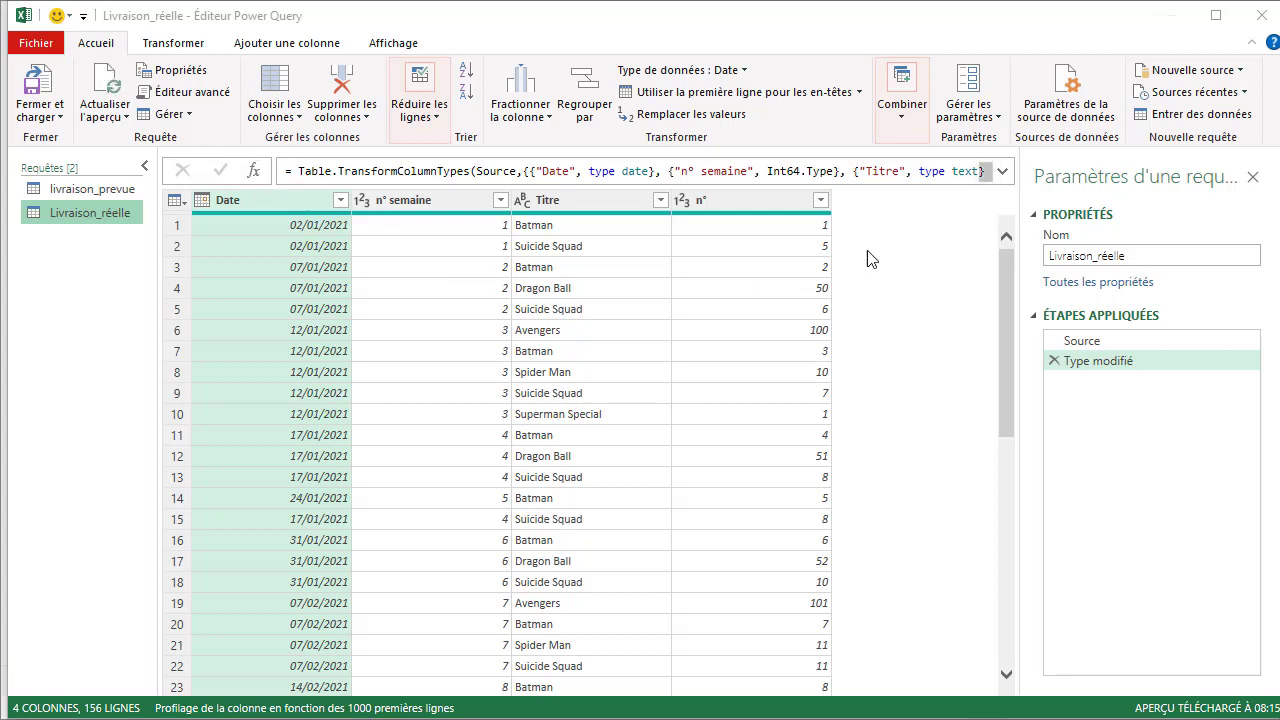
Start a merge as a new query with livraison_prevue and Livraison_réelle as the two tables.
click(904, 126)
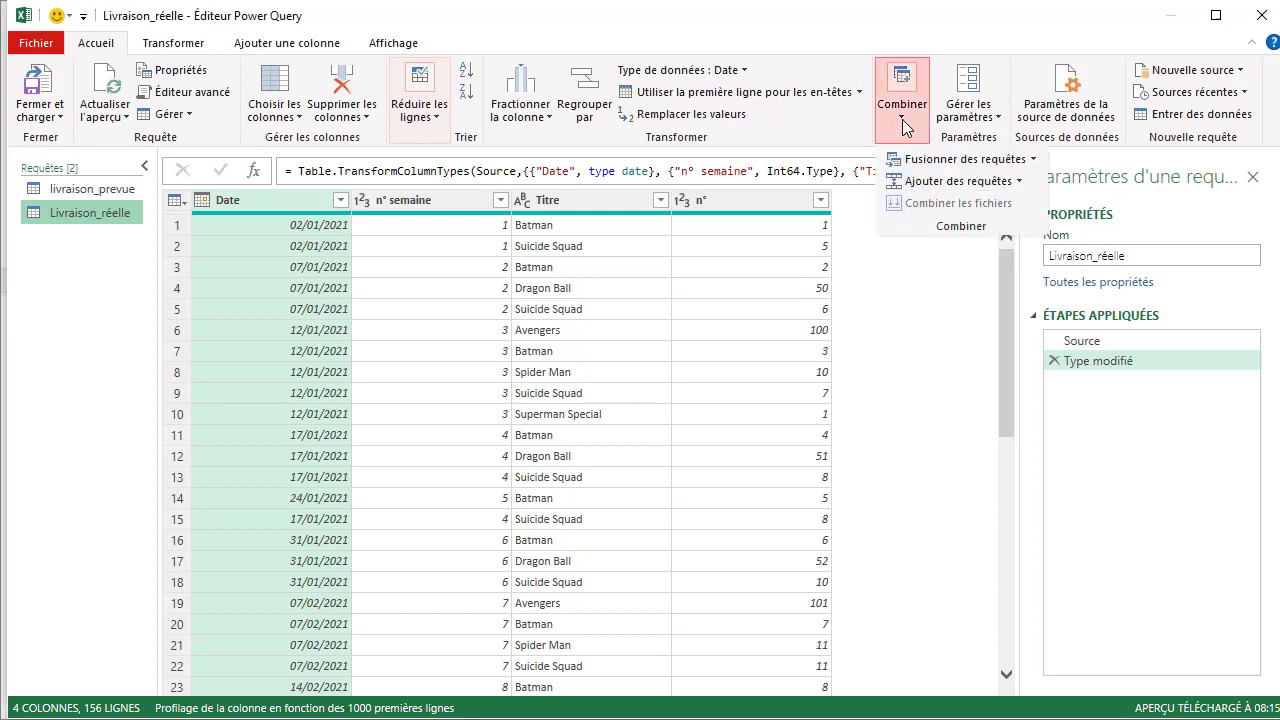
click(1030, 160)
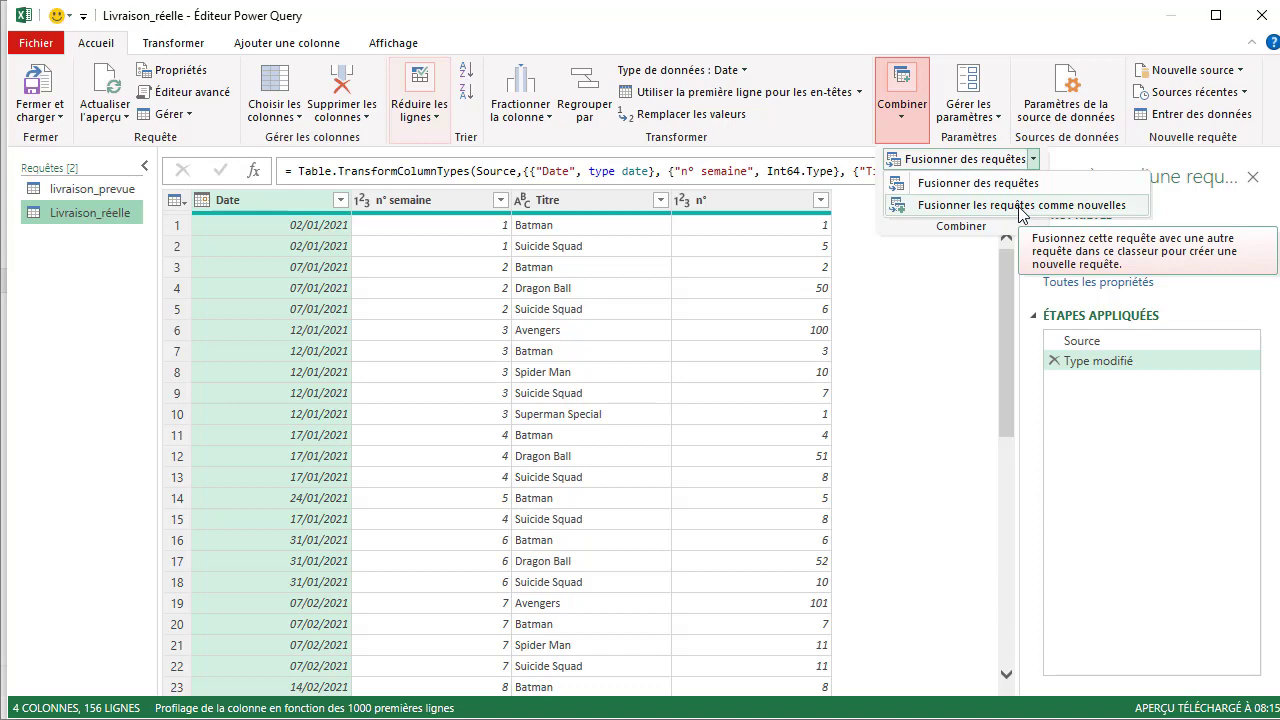
click(1021, 206)
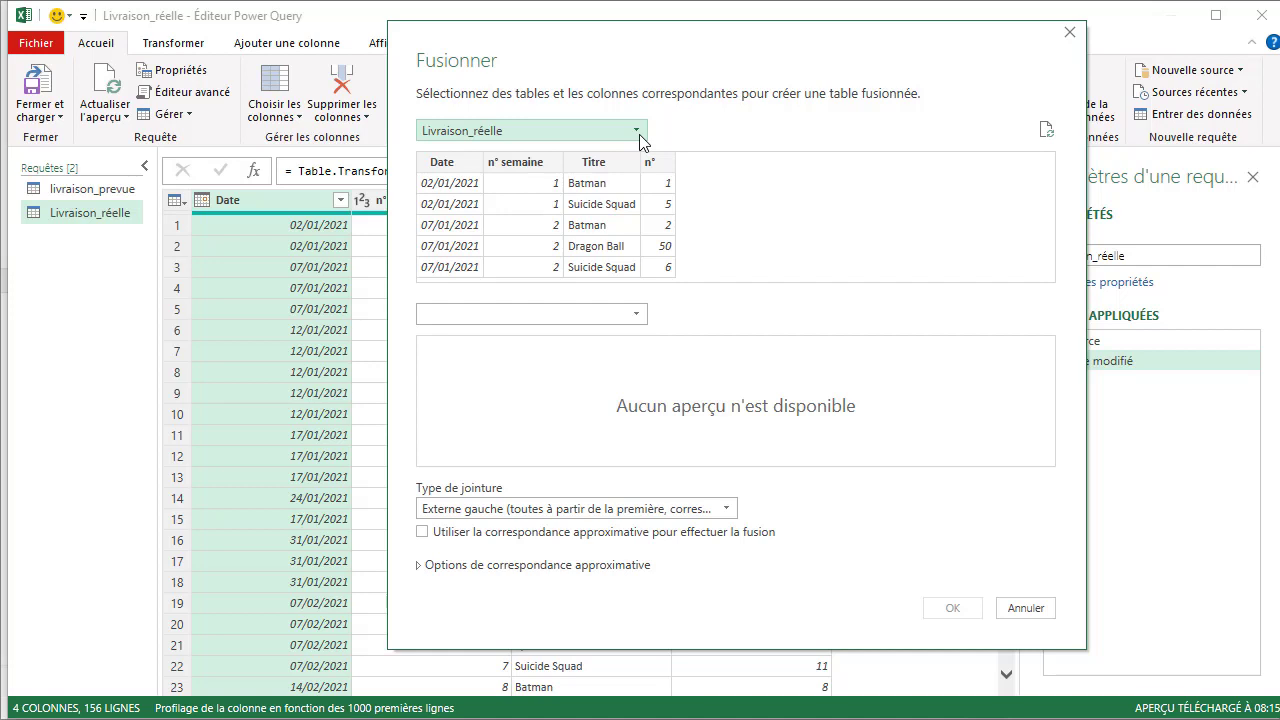
click(639, 134)
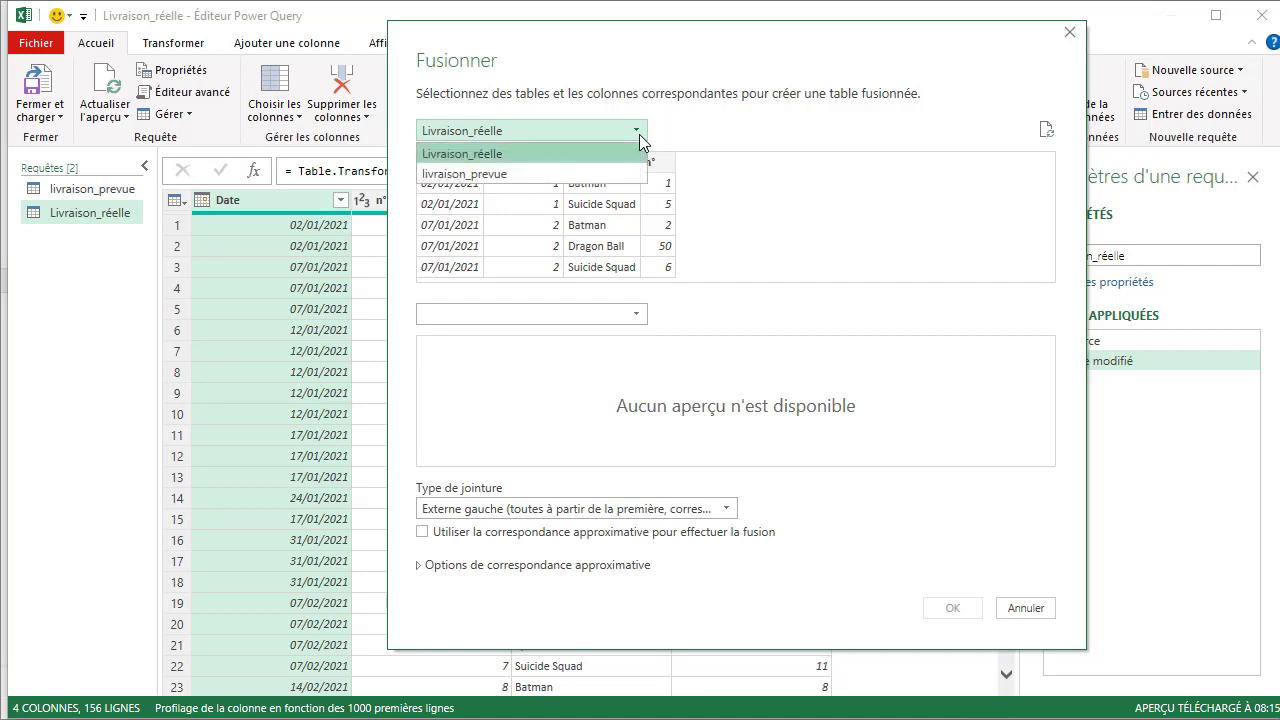
click(607, 173)
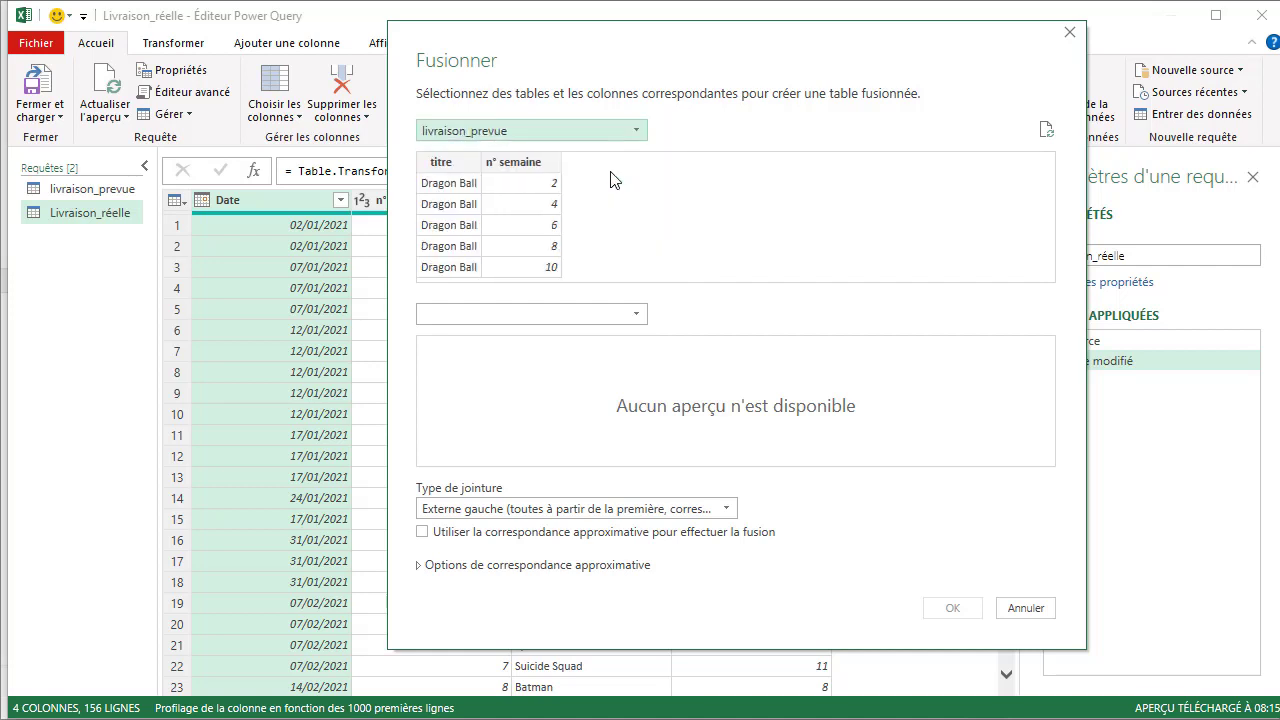
click(640, 318)
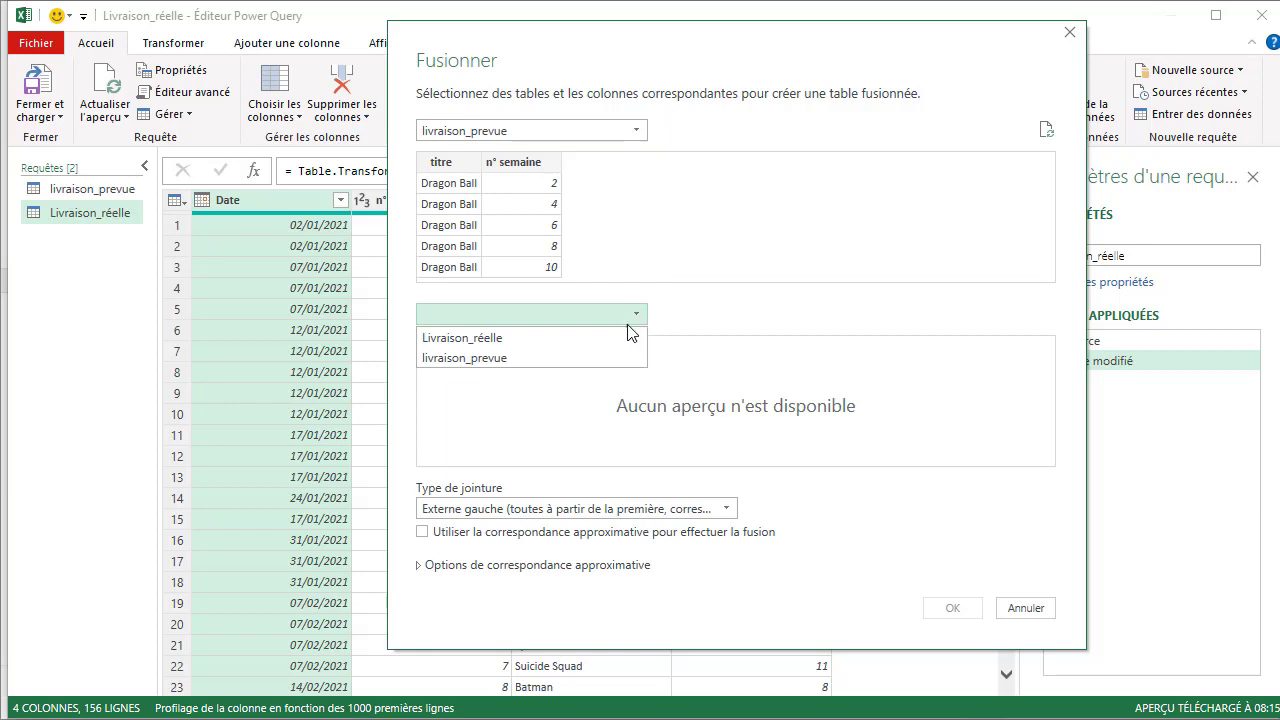
click(614, 347)
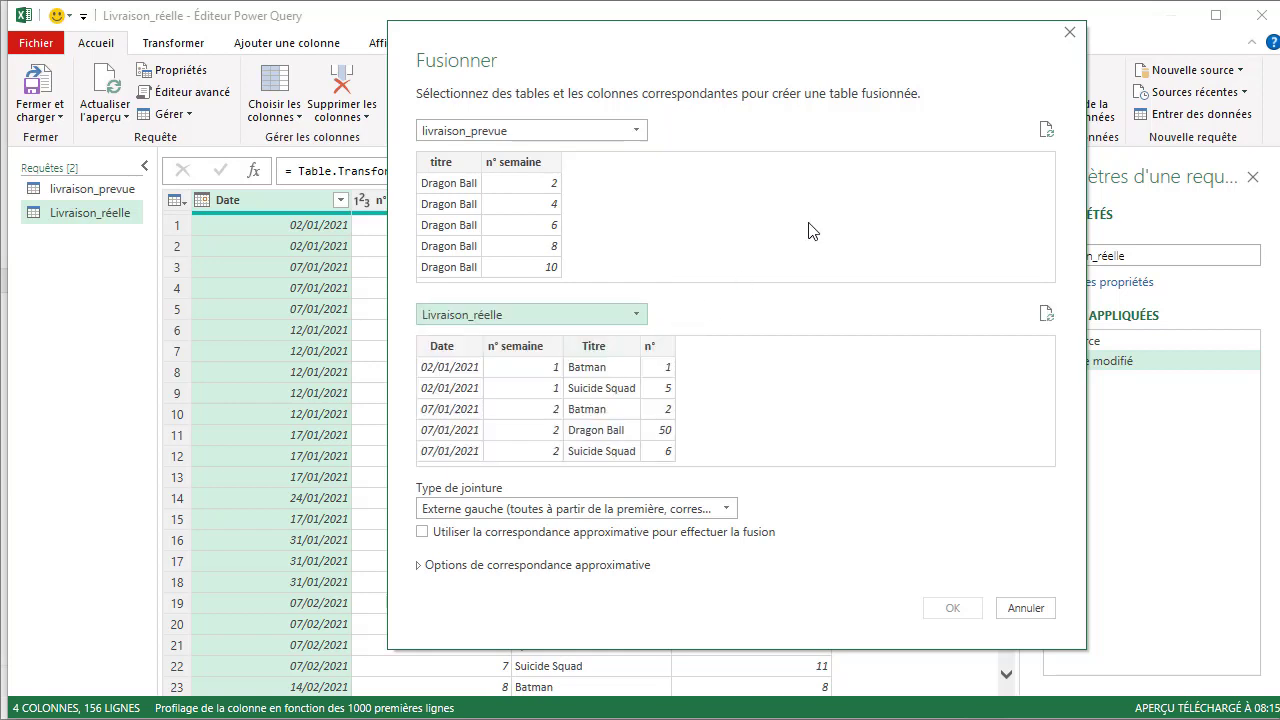
Match on titre and n° semaine in both tables and confirm a full outer (Externe entière) join.
click(455, 170)
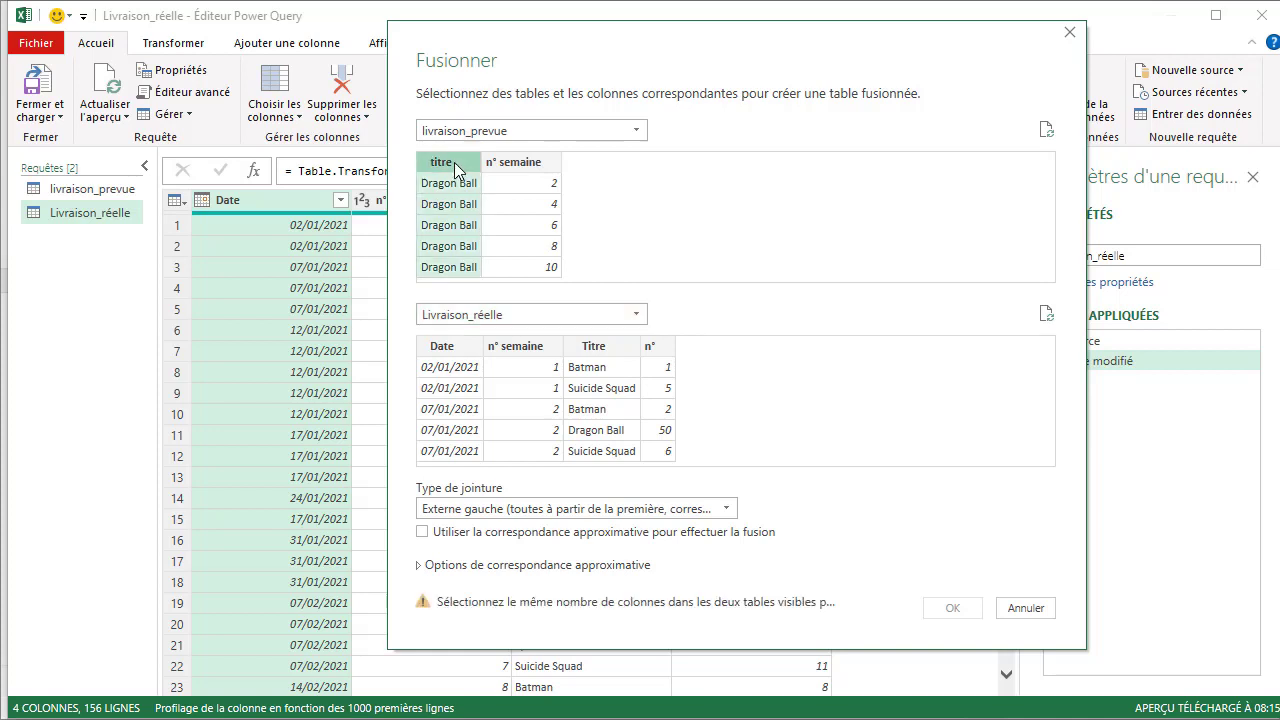
ctrl+click(533, 167)
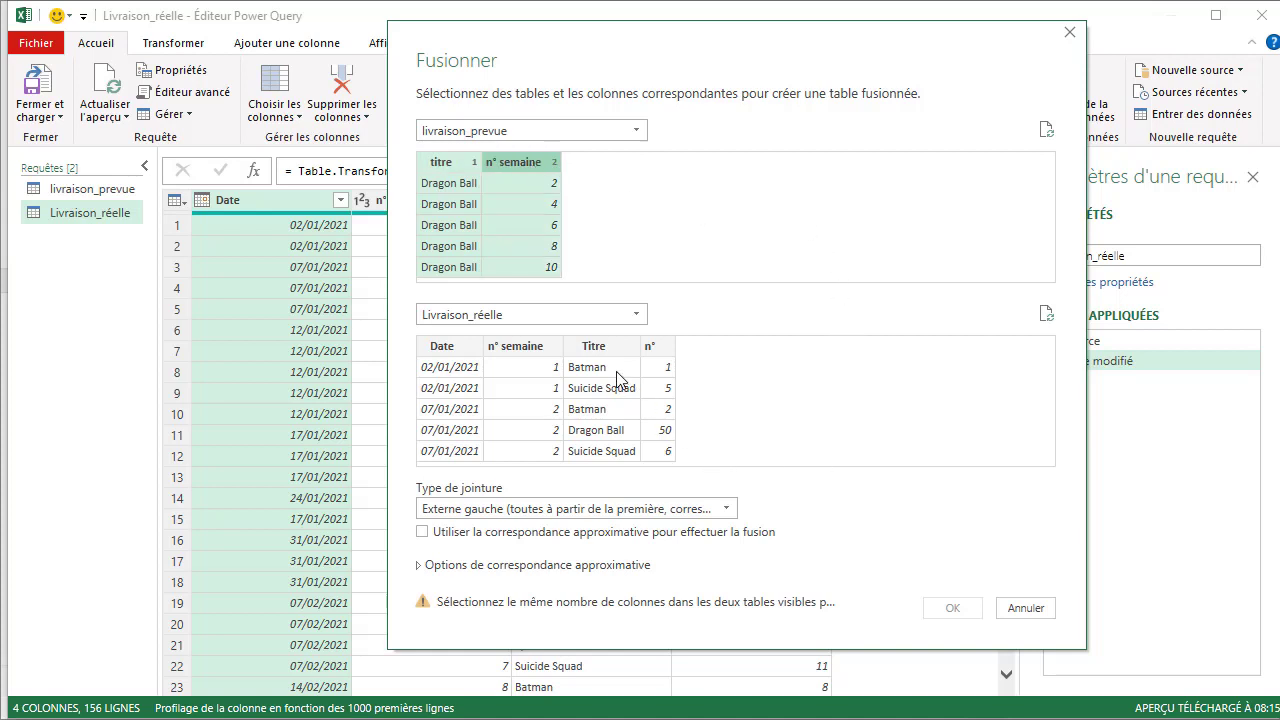
click(600, 348)
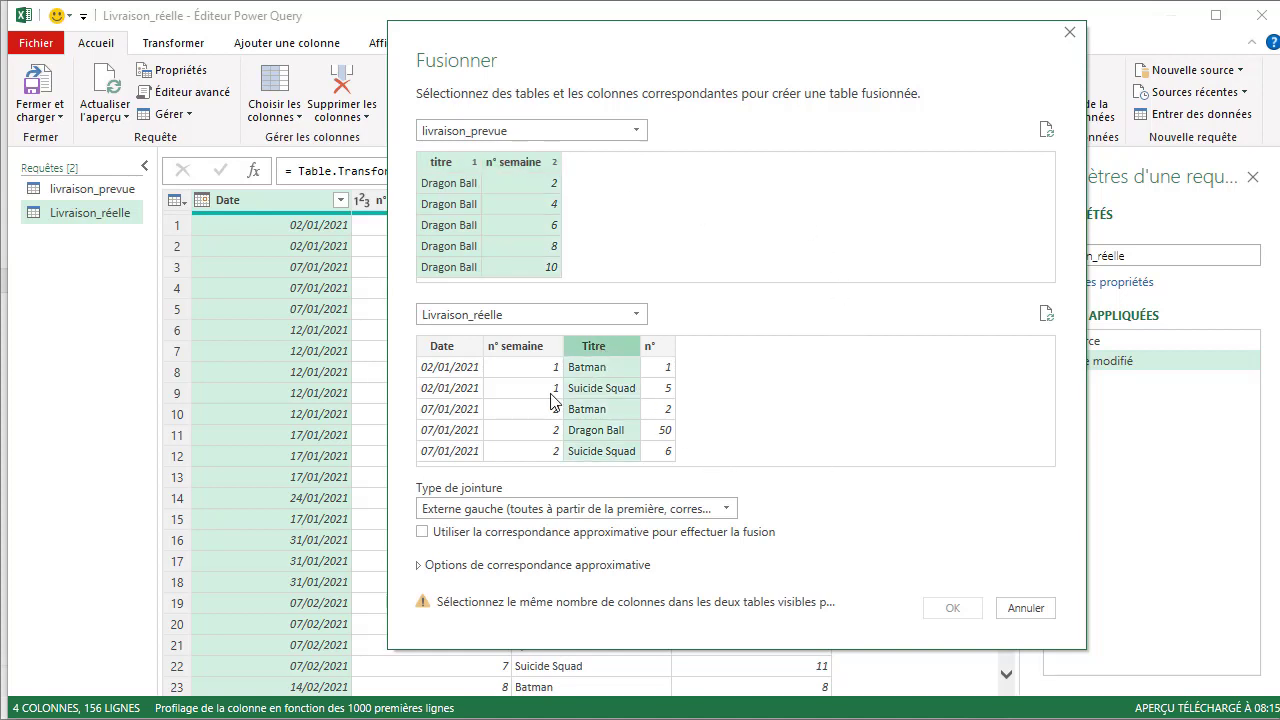
ctrl+click(523, 348)
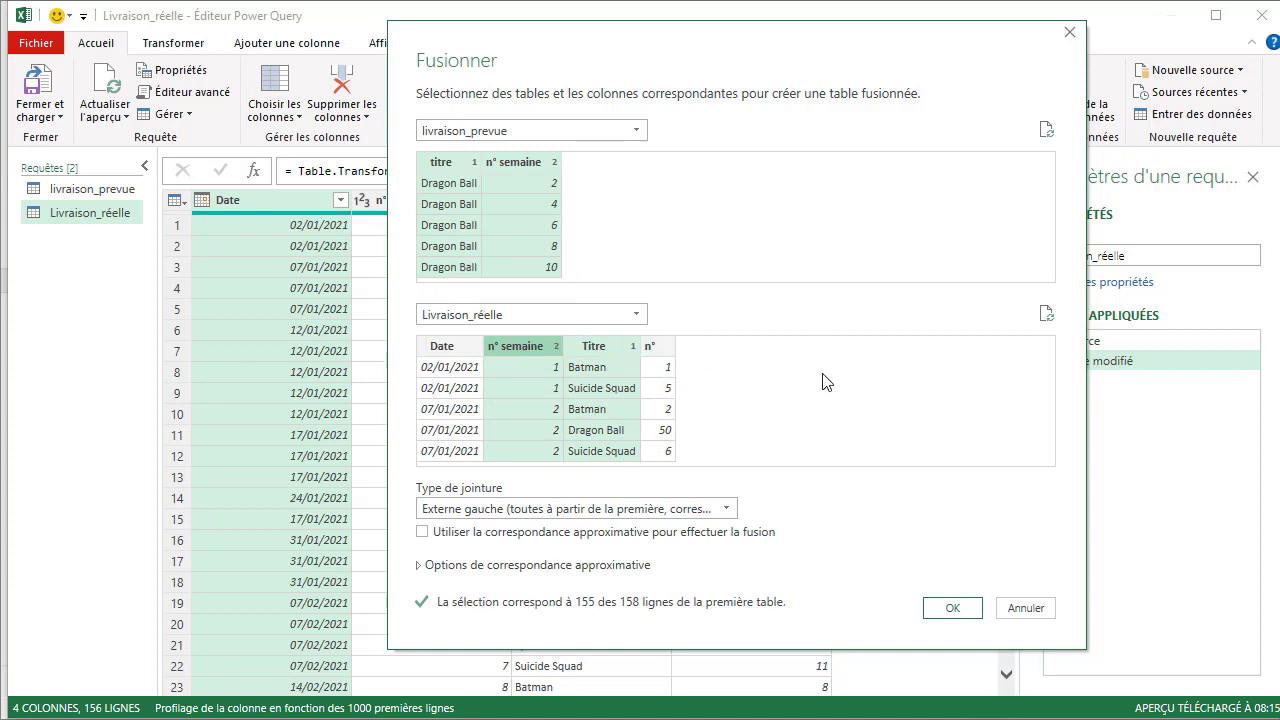
click(731, 517)
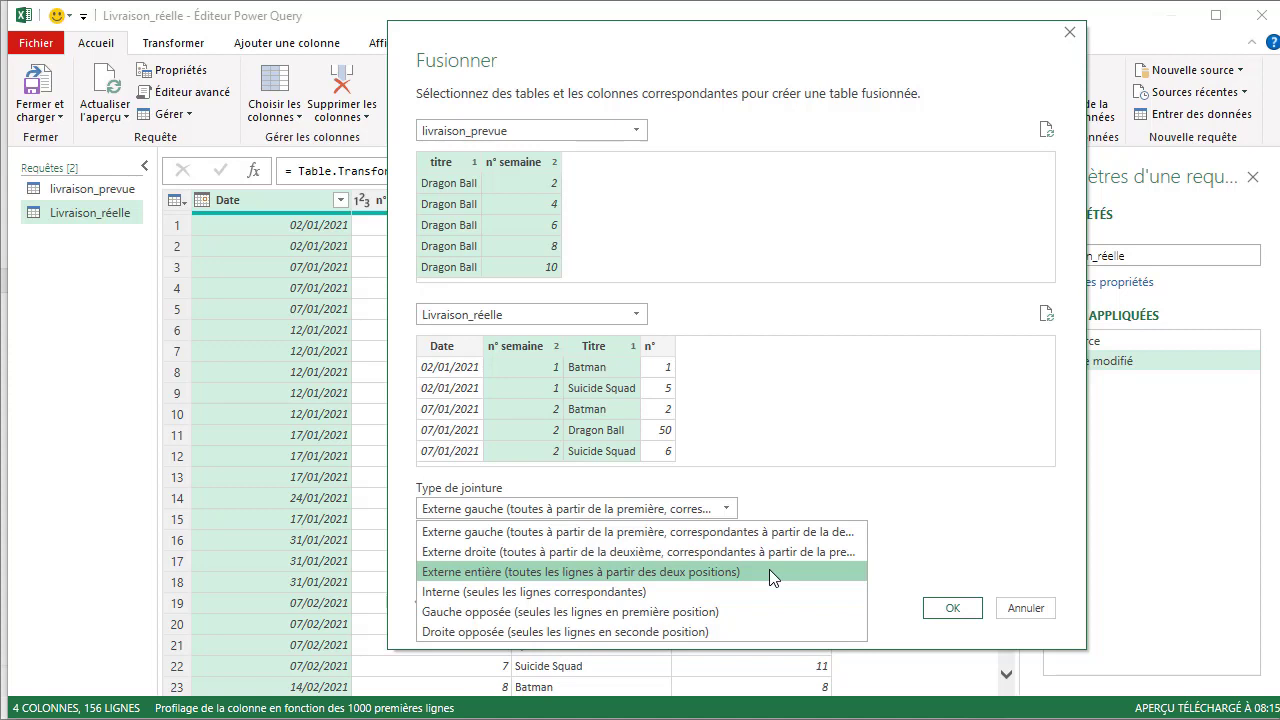
click(769, 571)
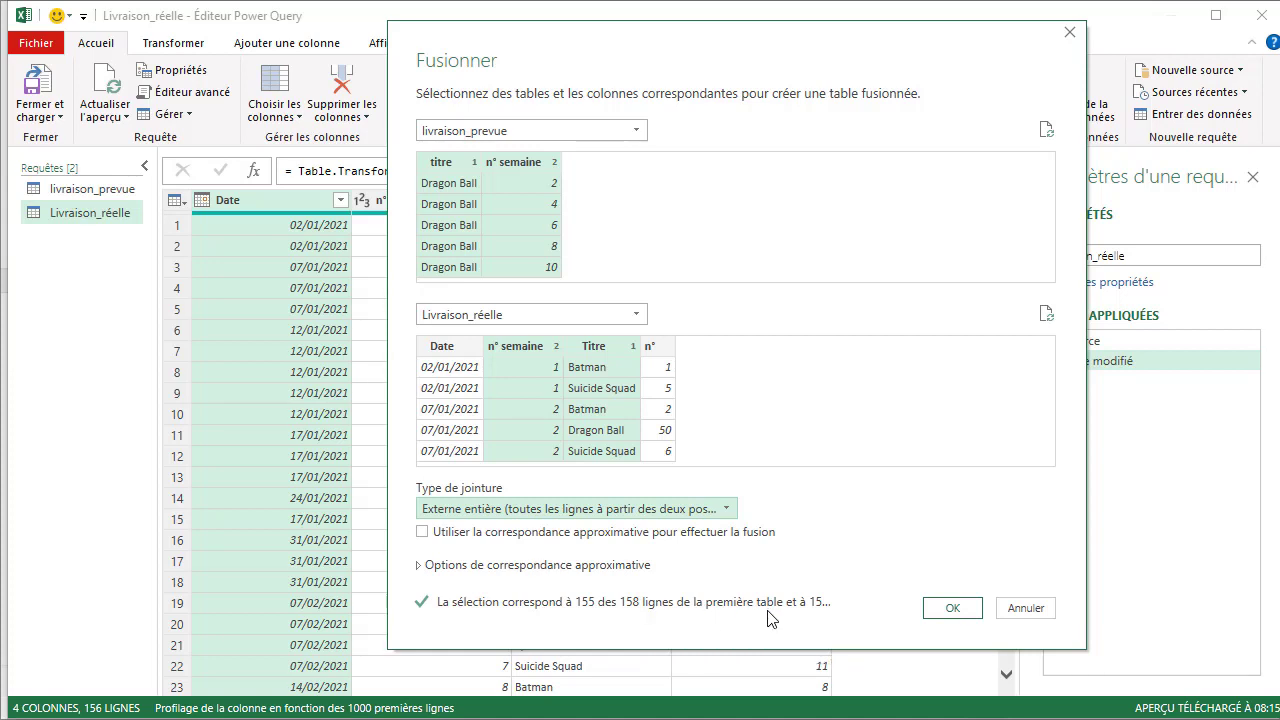
click(952, 609)
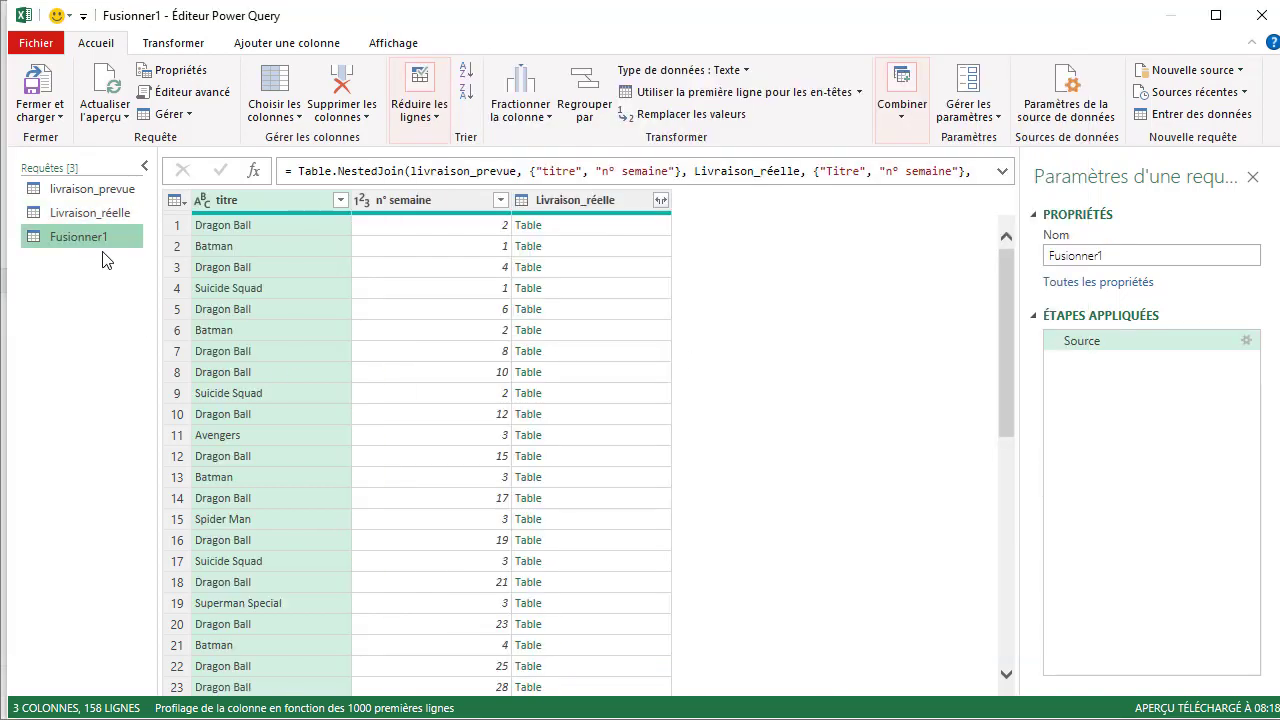
Rename the merged query to 'Verification' and show the Livraison_réelle columns available to expand.
click(1187, 257)
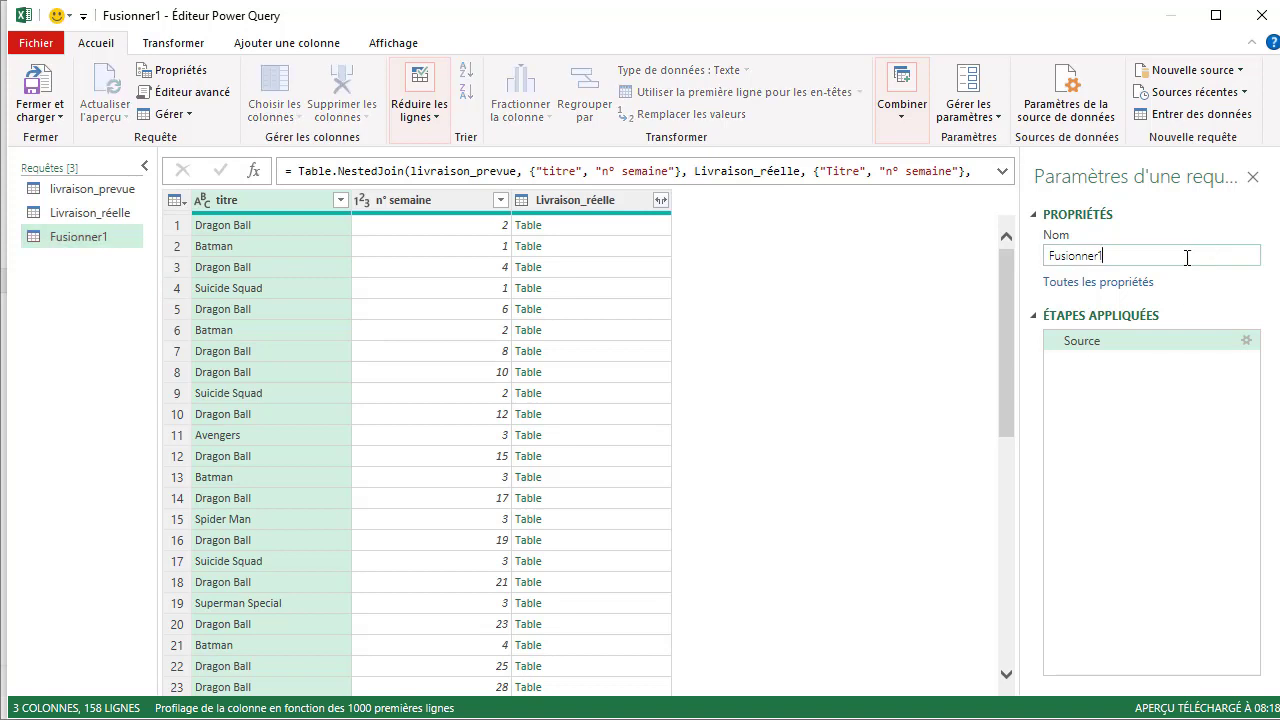
key(ctrl+a)
text(Verification)
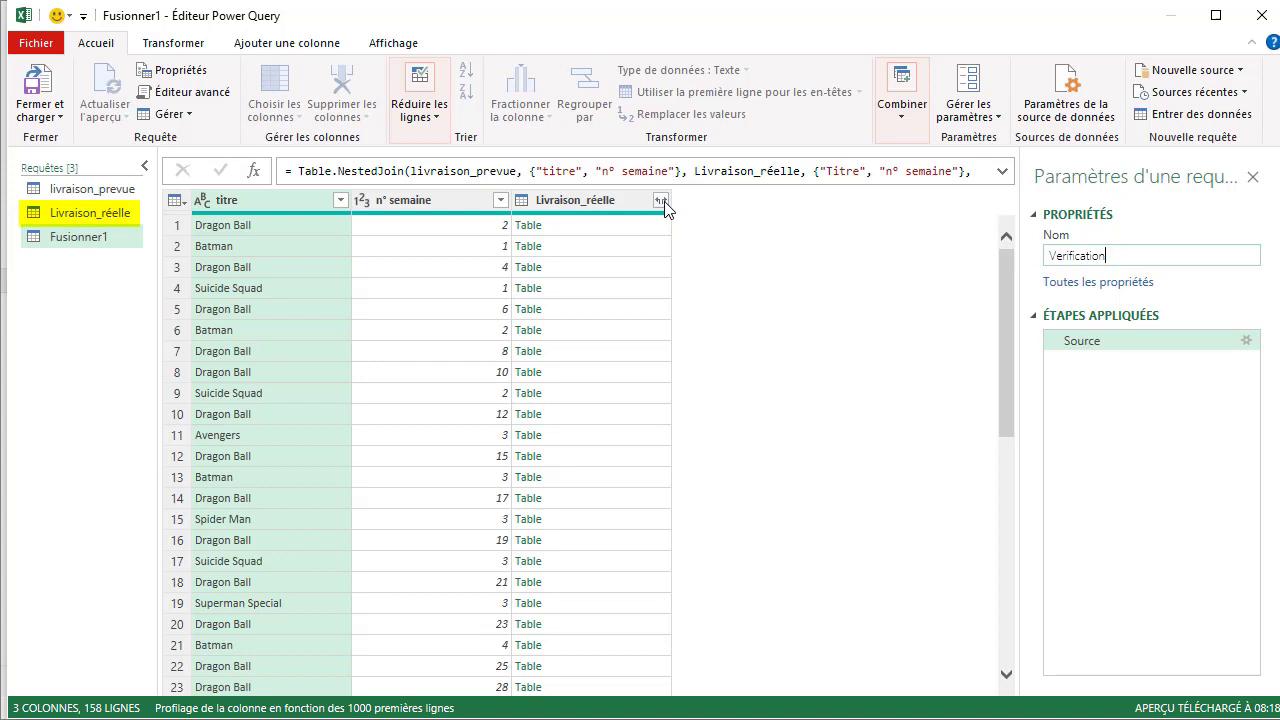
click(661, 201)
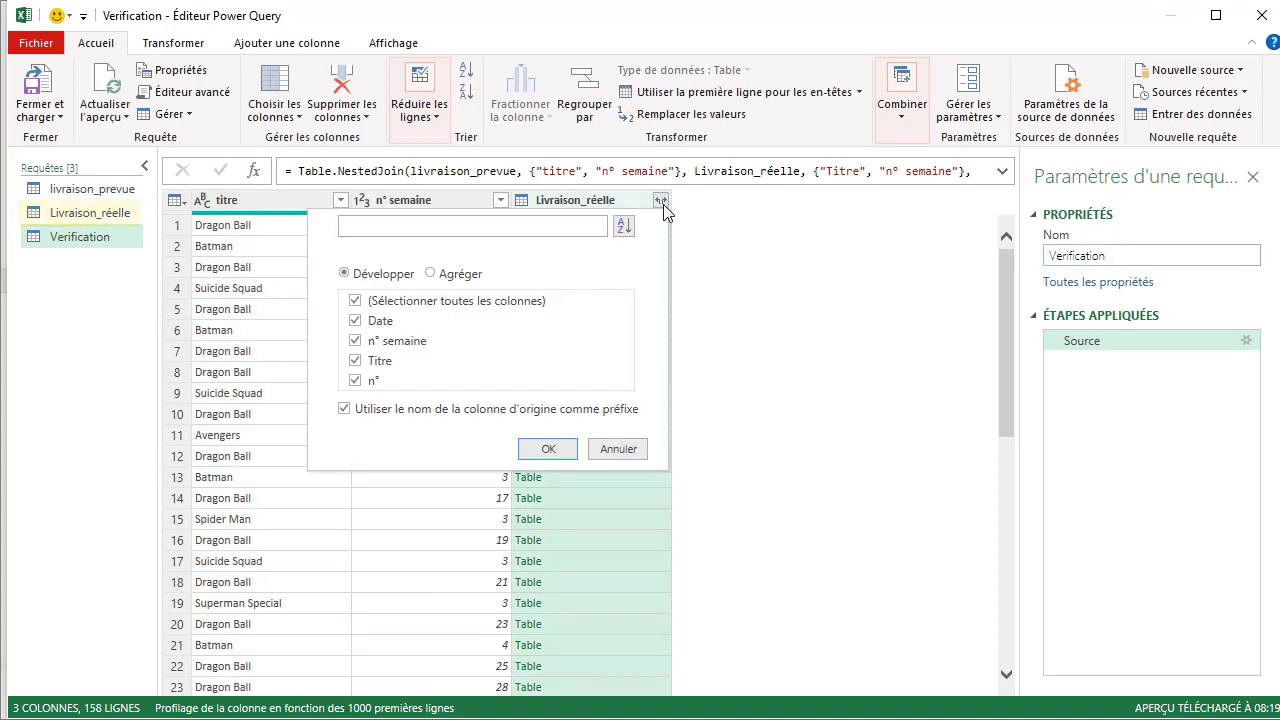
click(549, 450)
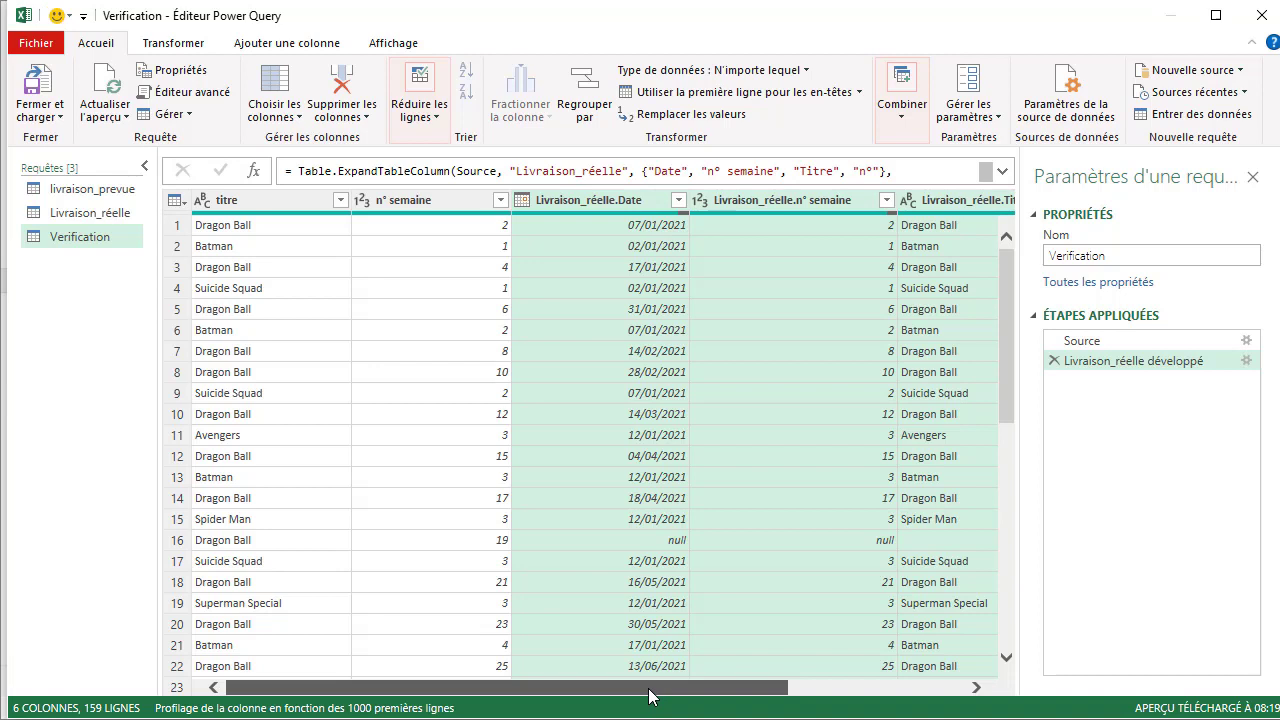
drag(648, 695, 650, 696)
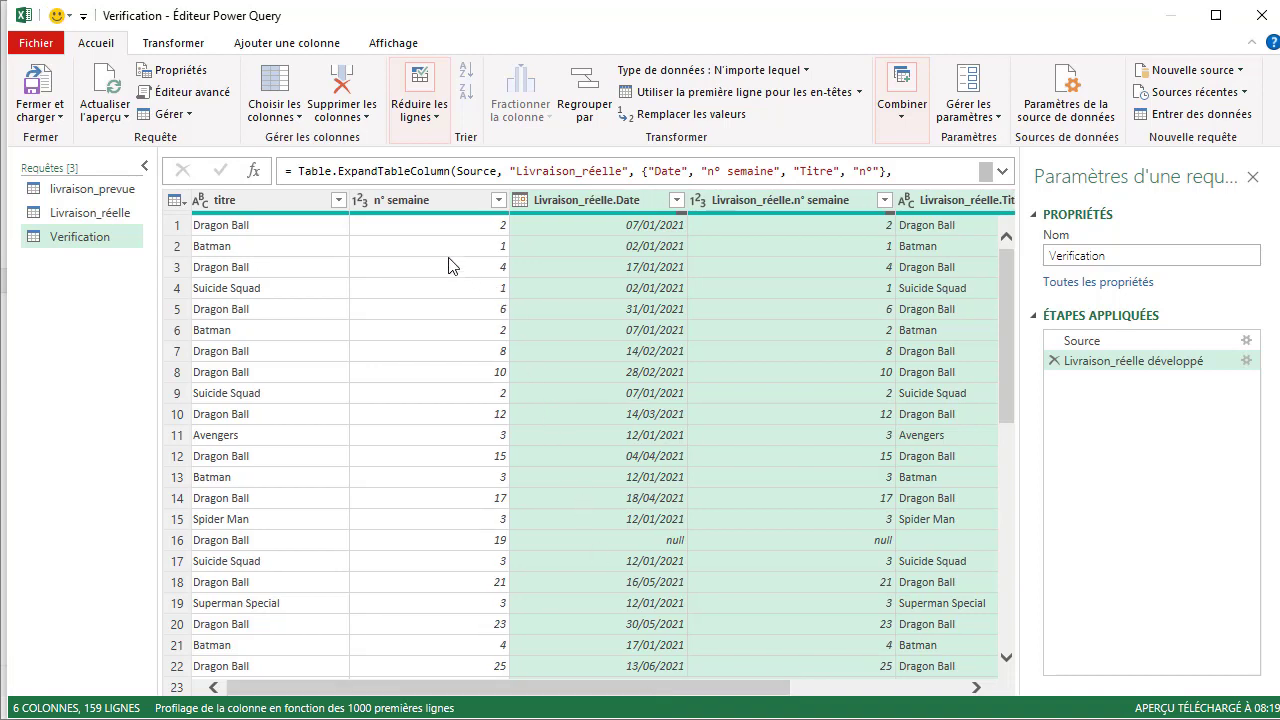
click(446, 203)
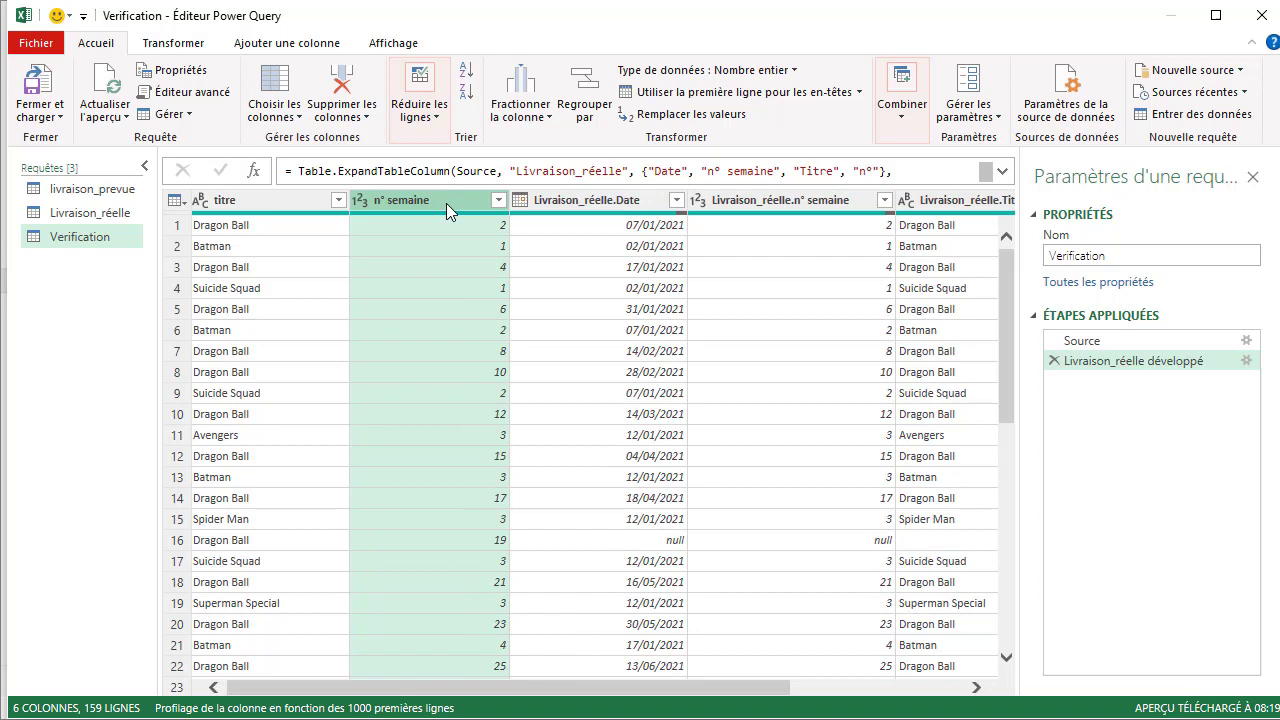
click(796, 200)
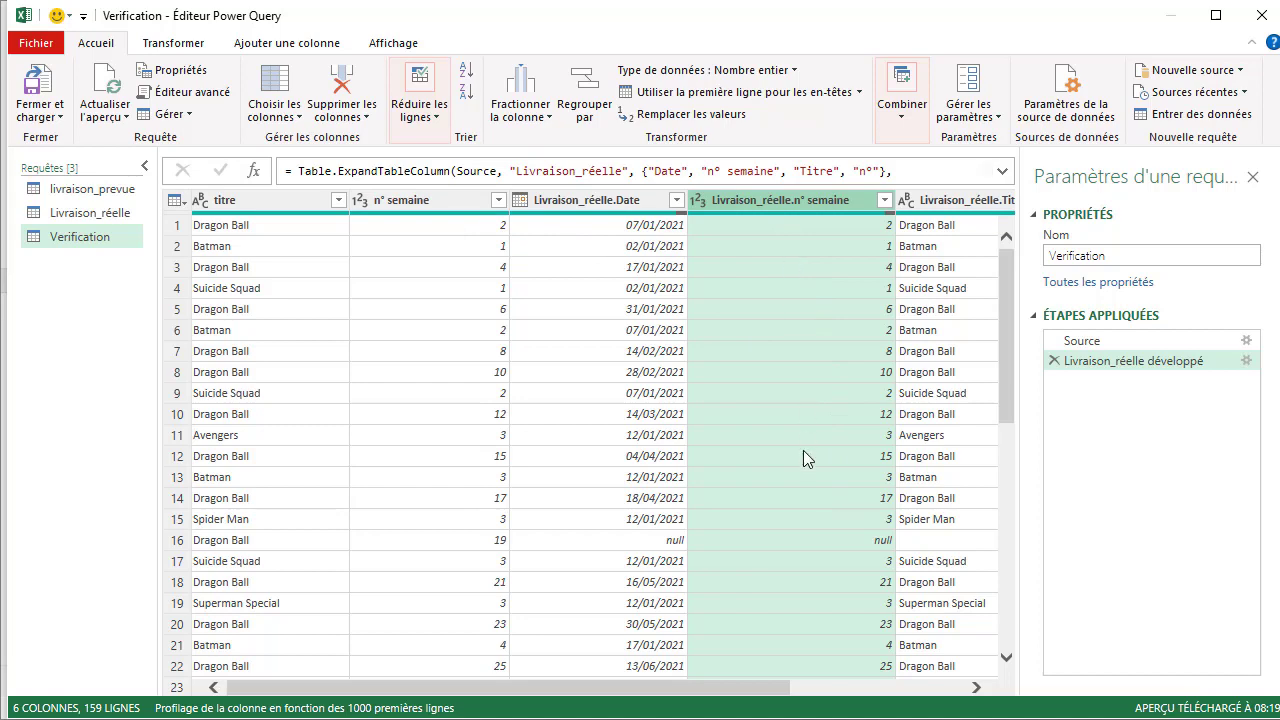
scroll(803, 450, down, 1)
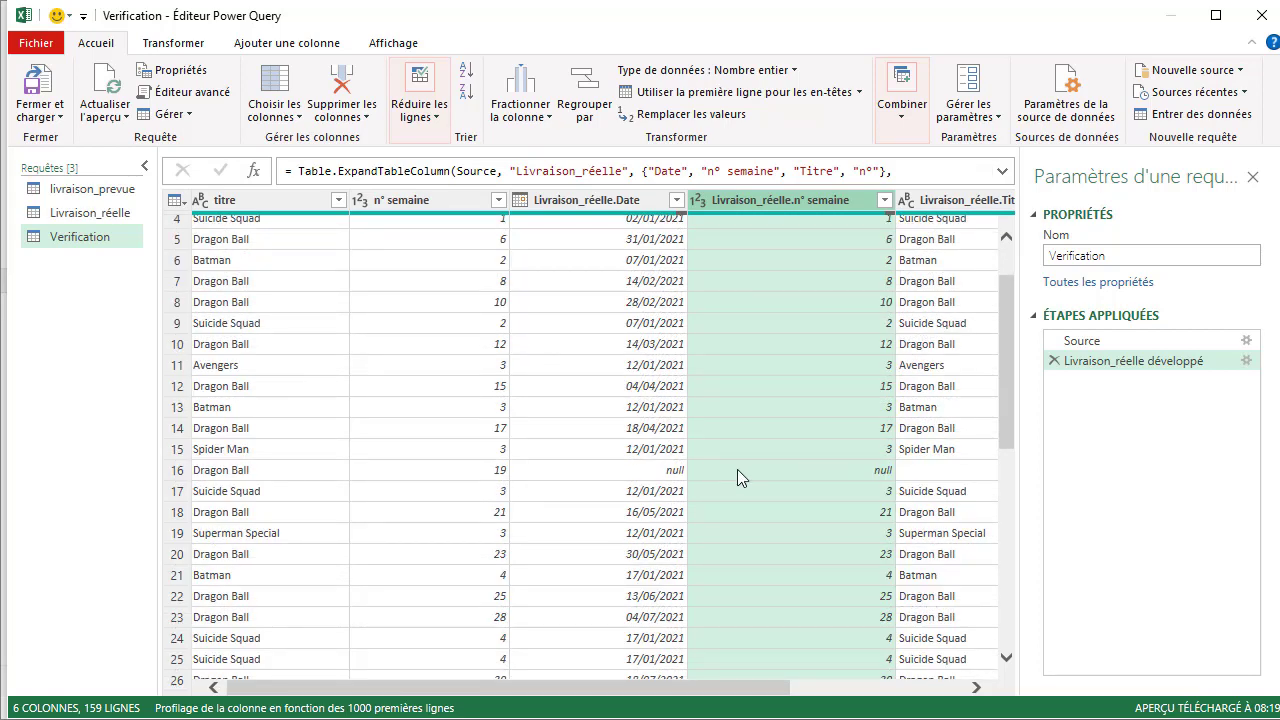
scroll(797, 469, up, 1)
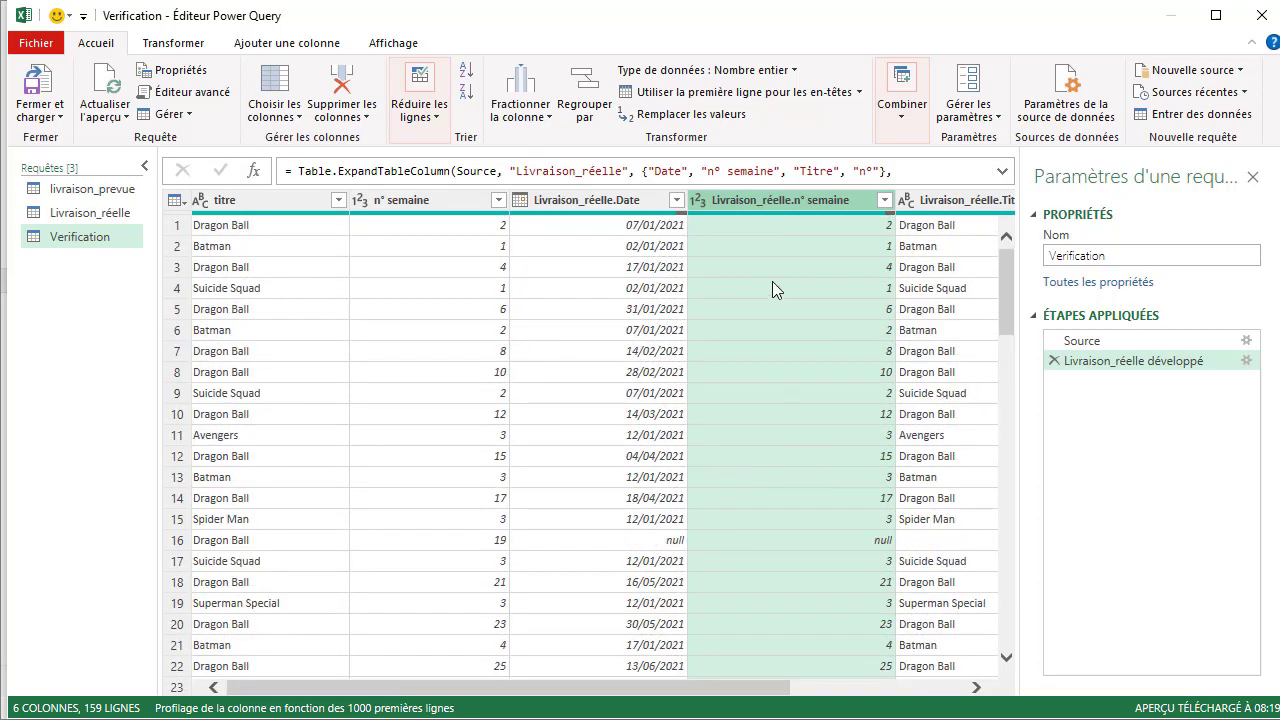
Delete the Livraison_réelle.n° semaine and Livraison_réelle.Titre columns from the Verification query.
right_click(772, 197)
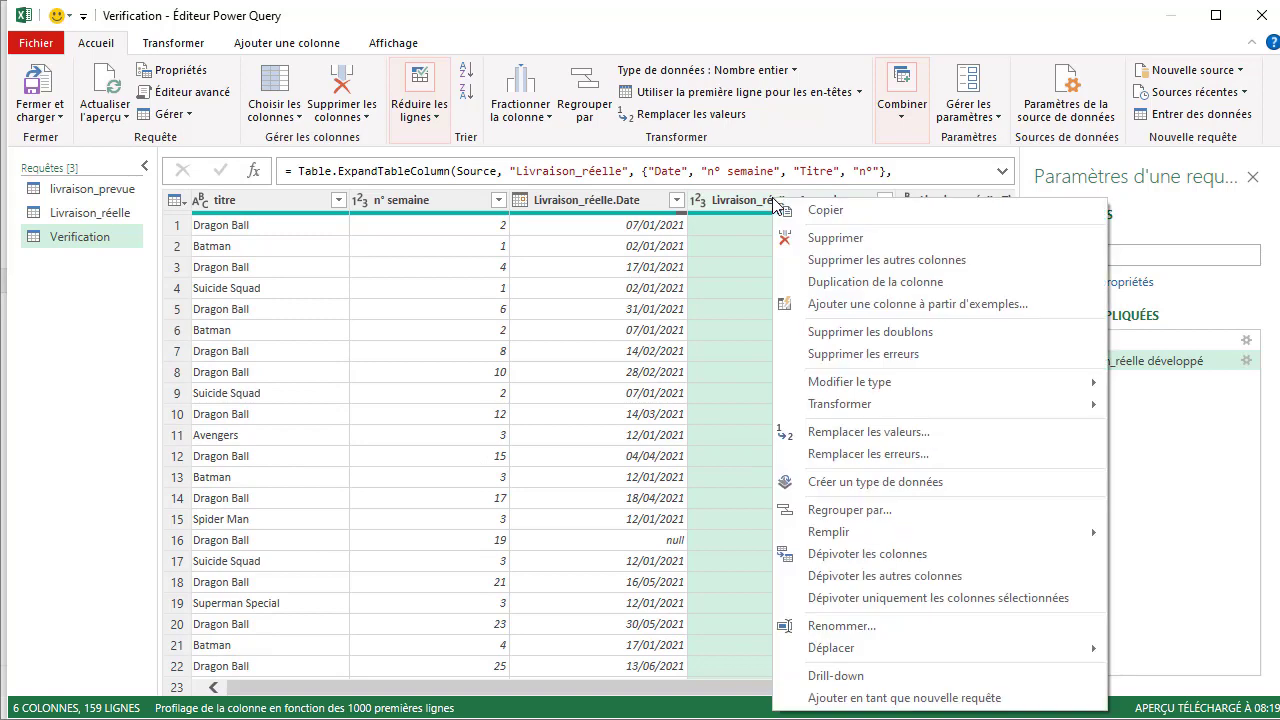
click(833, 238)
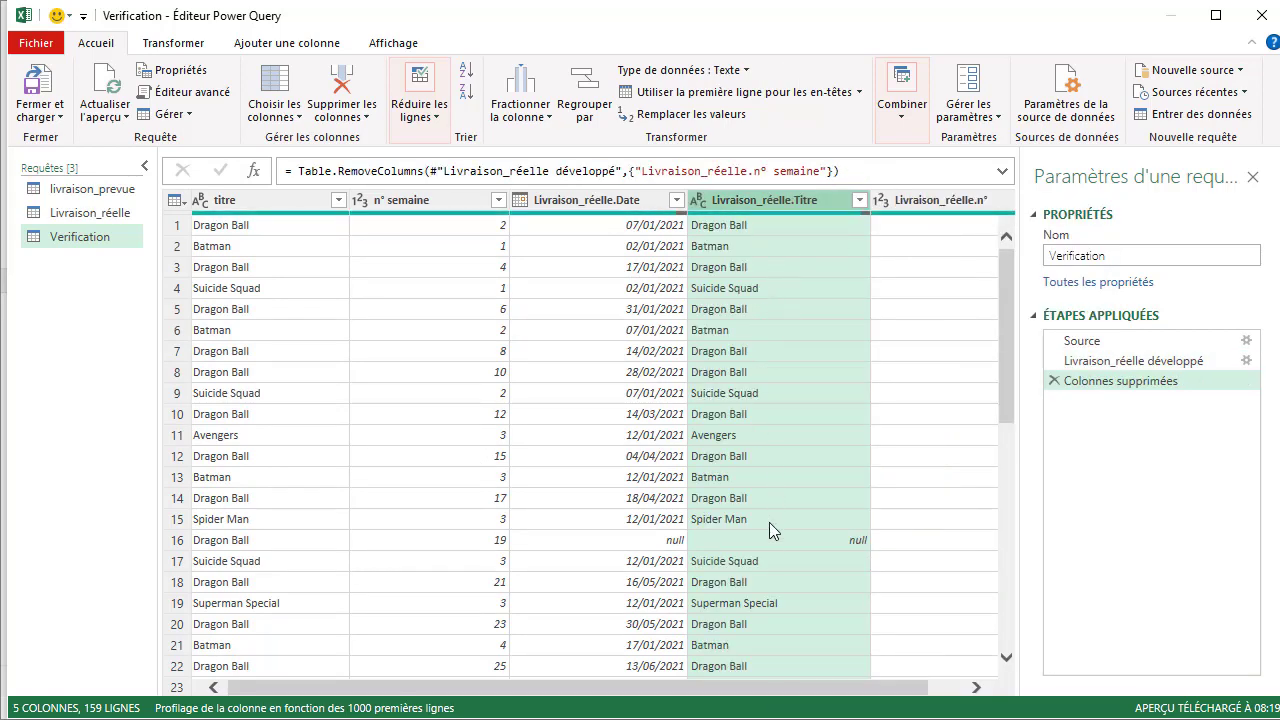
right_click(749, 198)
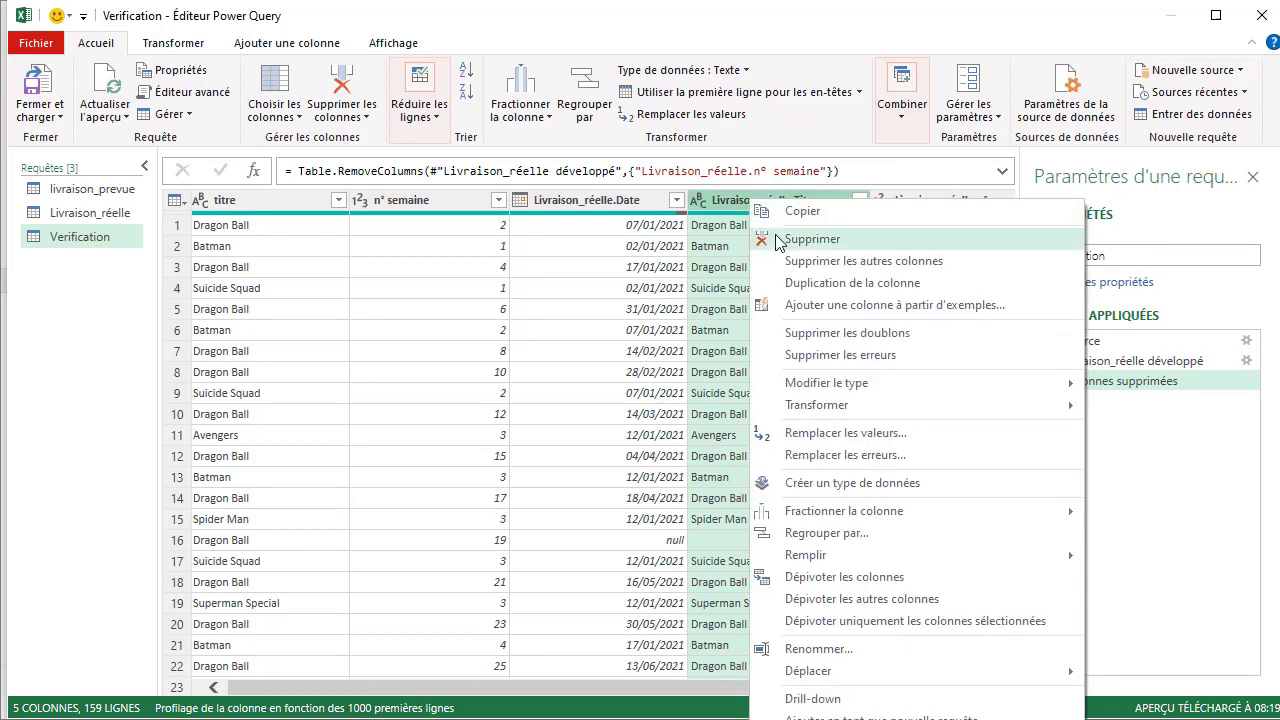
click(775, 234)
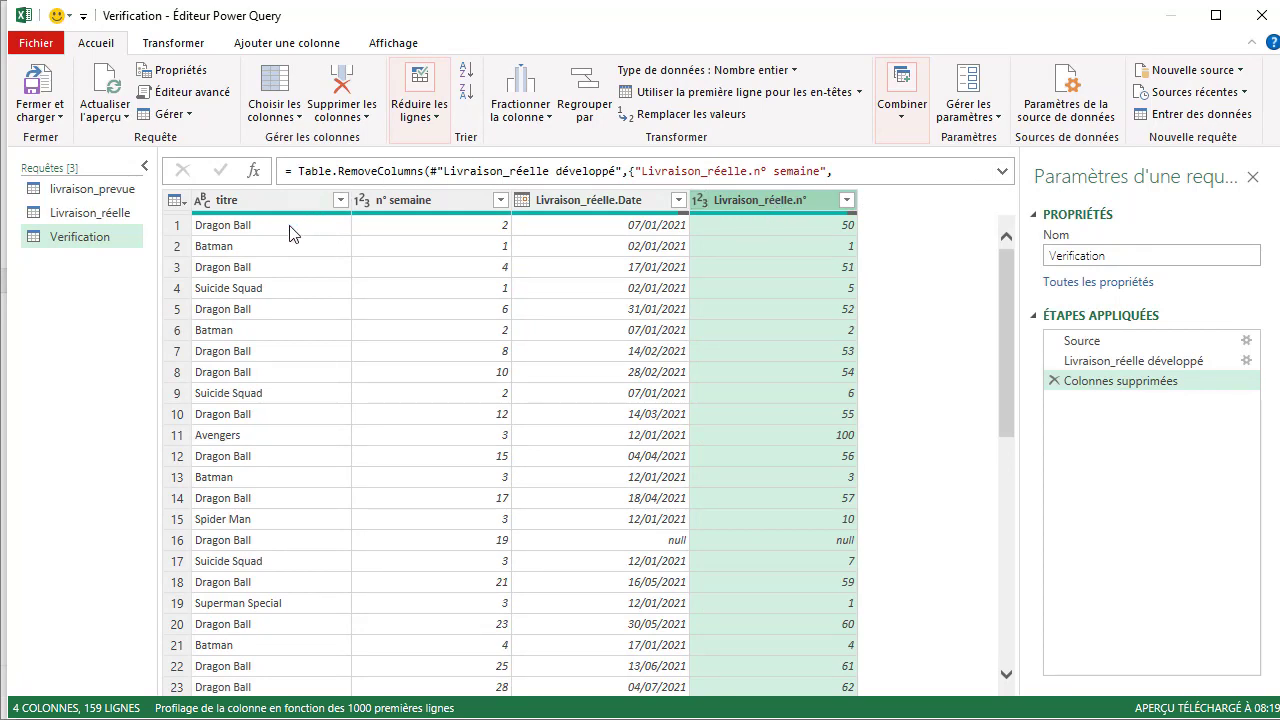
right_click(768, 201)
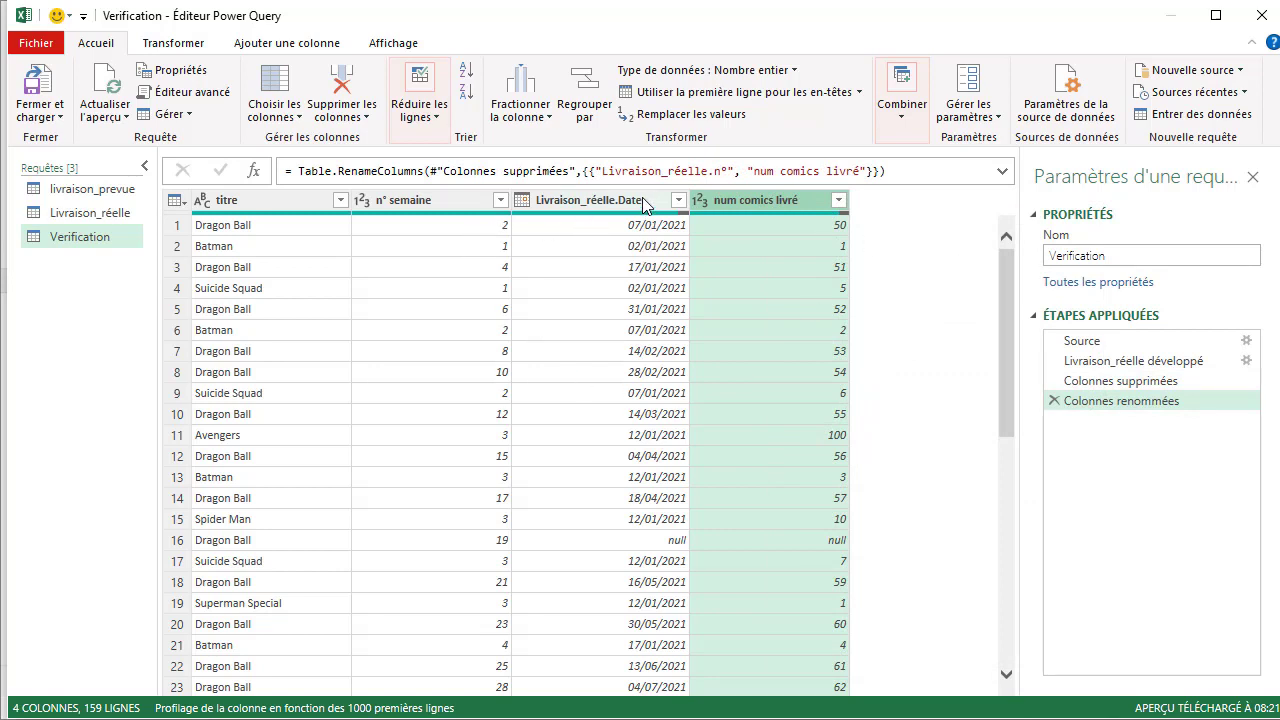
Rename the Livraison_réelle.Date column to 'date livraison' and check the titre and num comics livré types.
click(644, 201)
double_click(642, 201)
key(BackSpace)
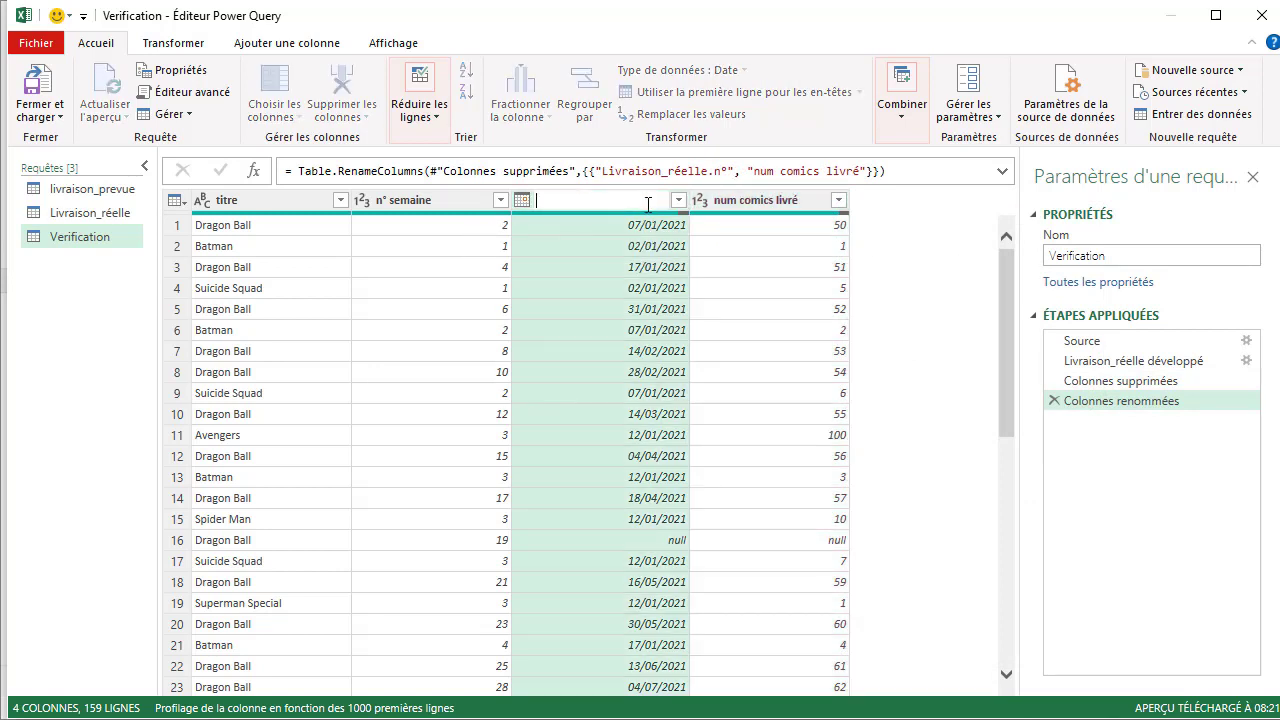
text(date livraison)
click(905, 260)
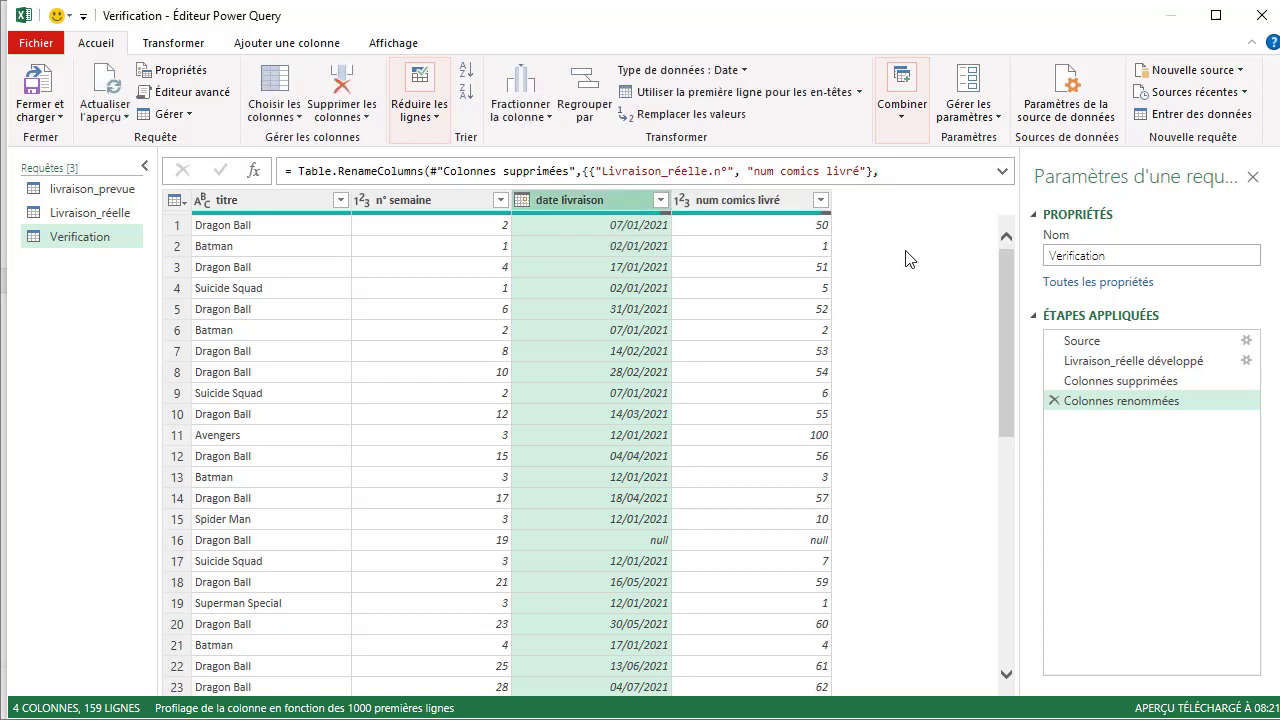
click(291, 204)
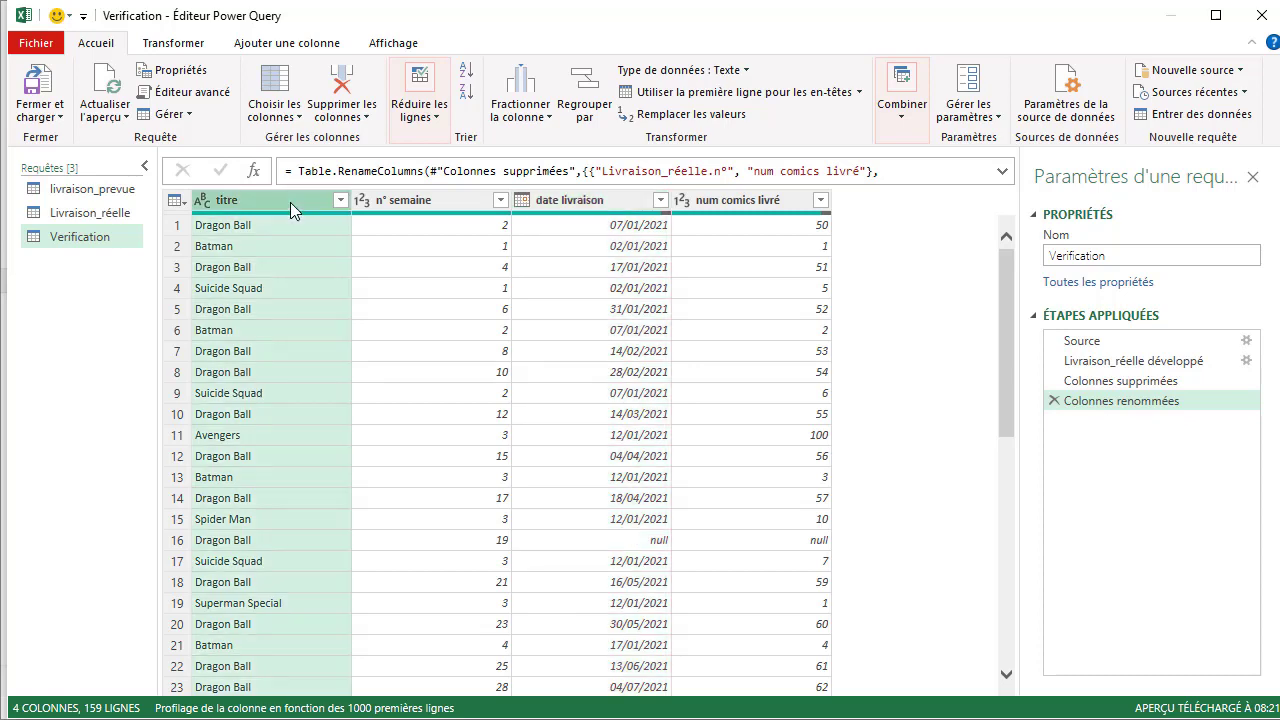
click(770, 204)
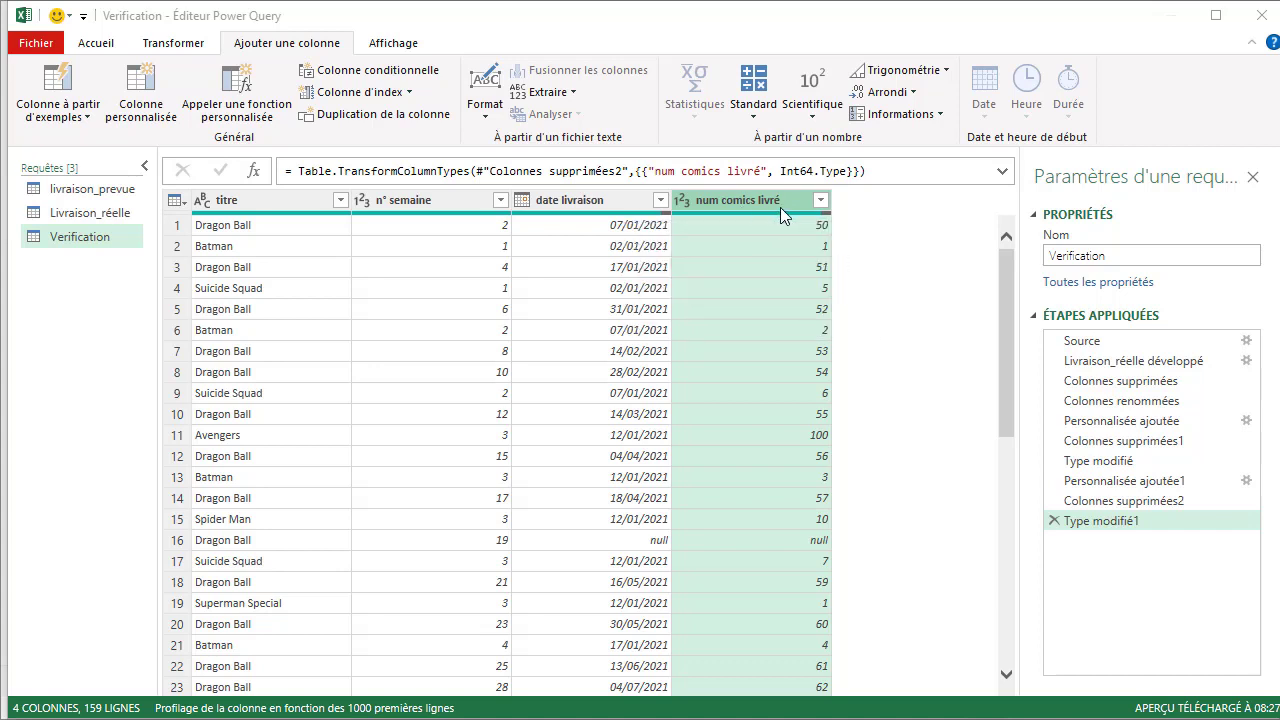
Set num comics livré to the Texte type, replacing its whole-number conversion.
click(685, 199)
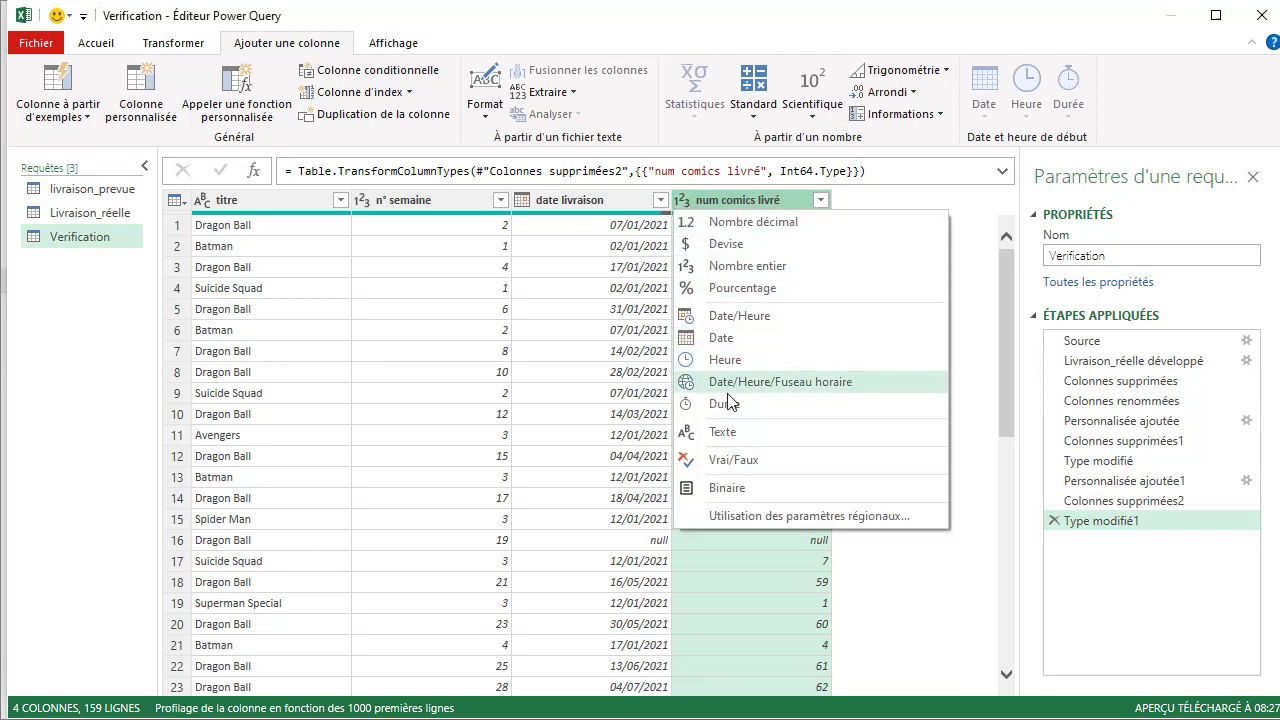
click(722, 431)
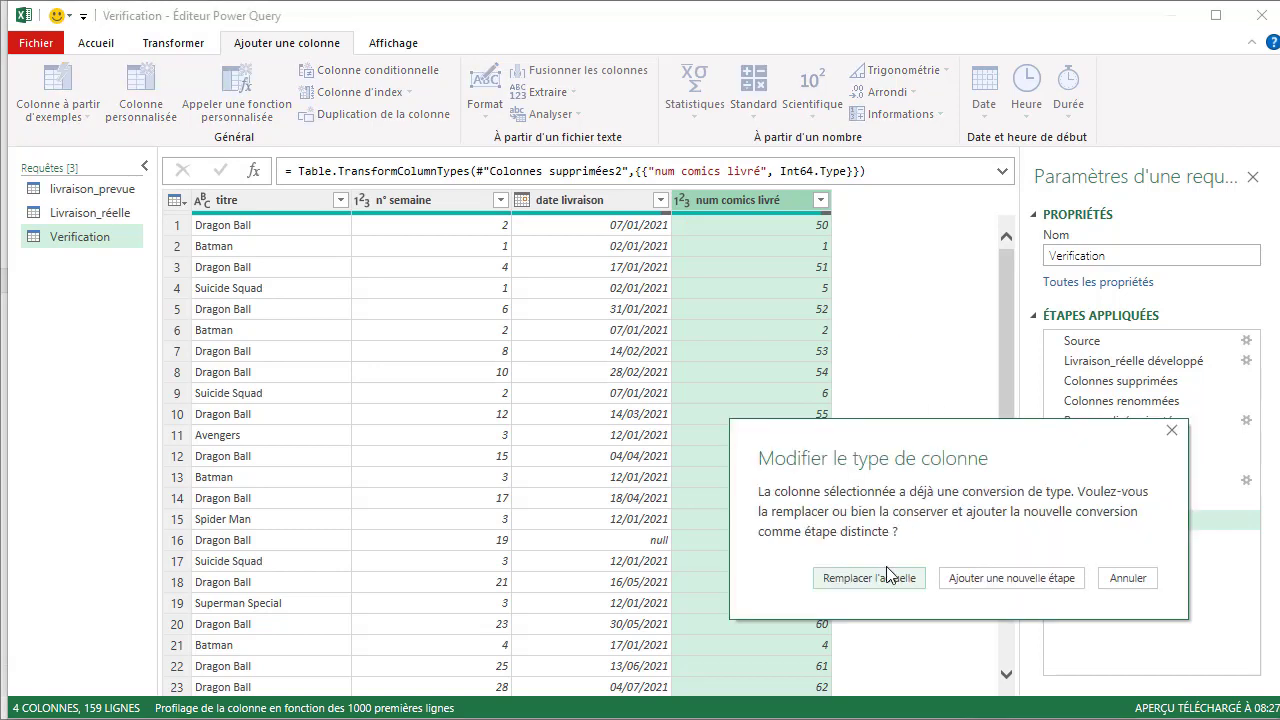
click(889, 577)
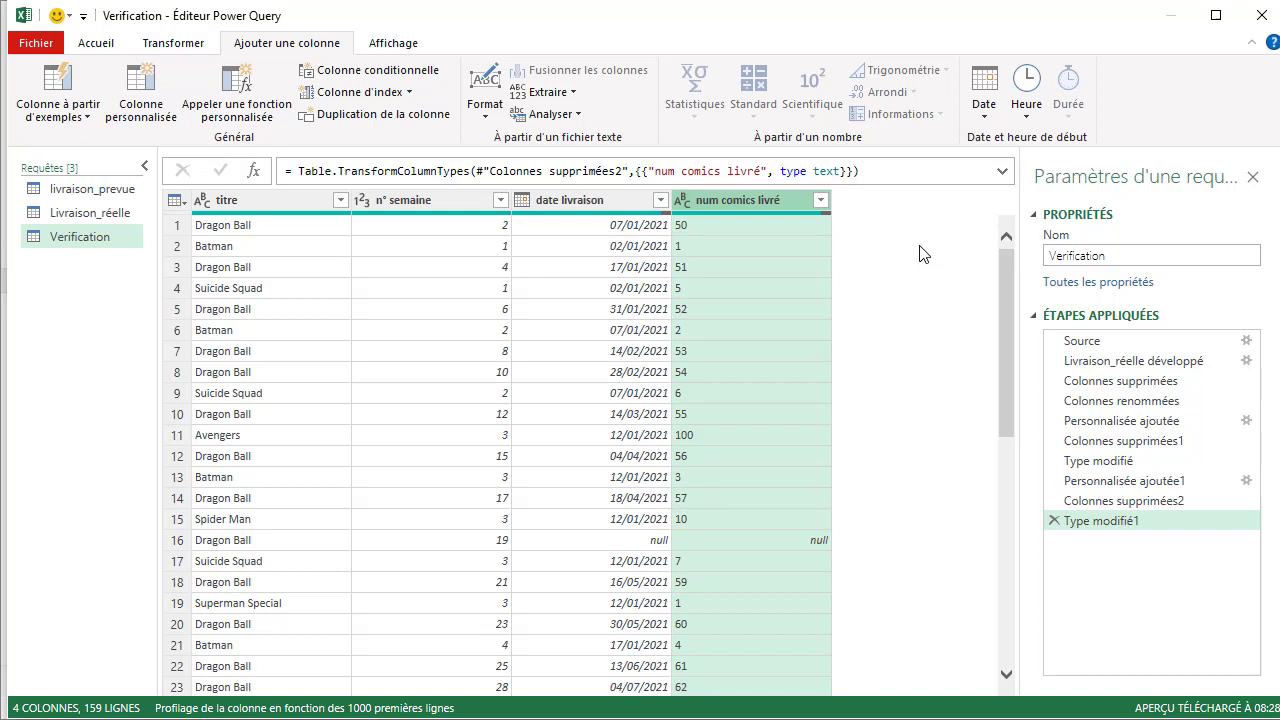
scroll(263, 112, up, 2)
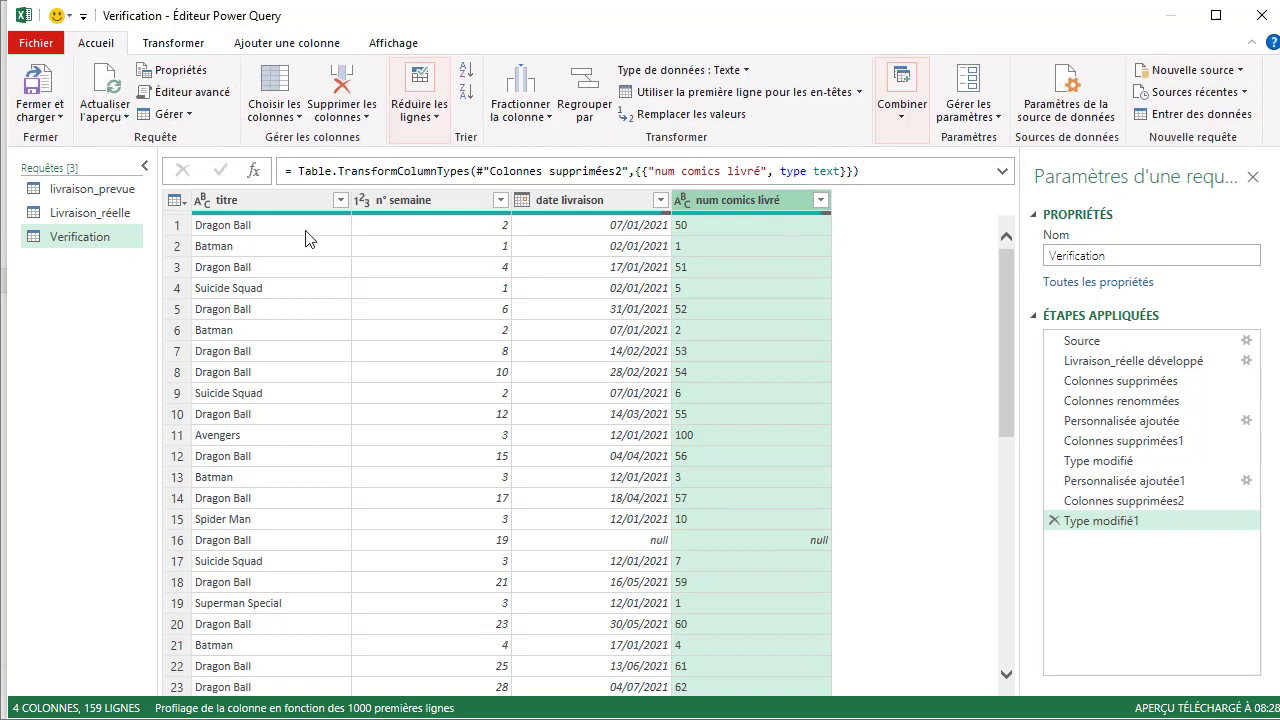
click(288, 202)
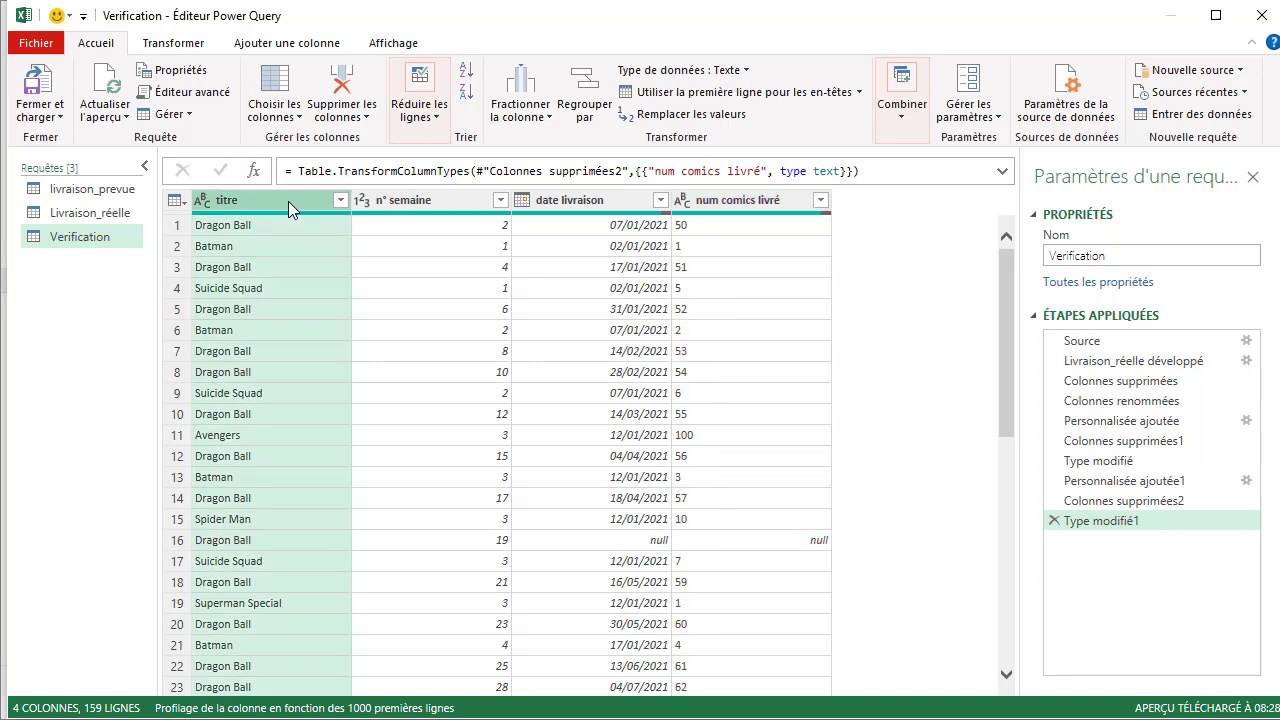
click(760, 204)
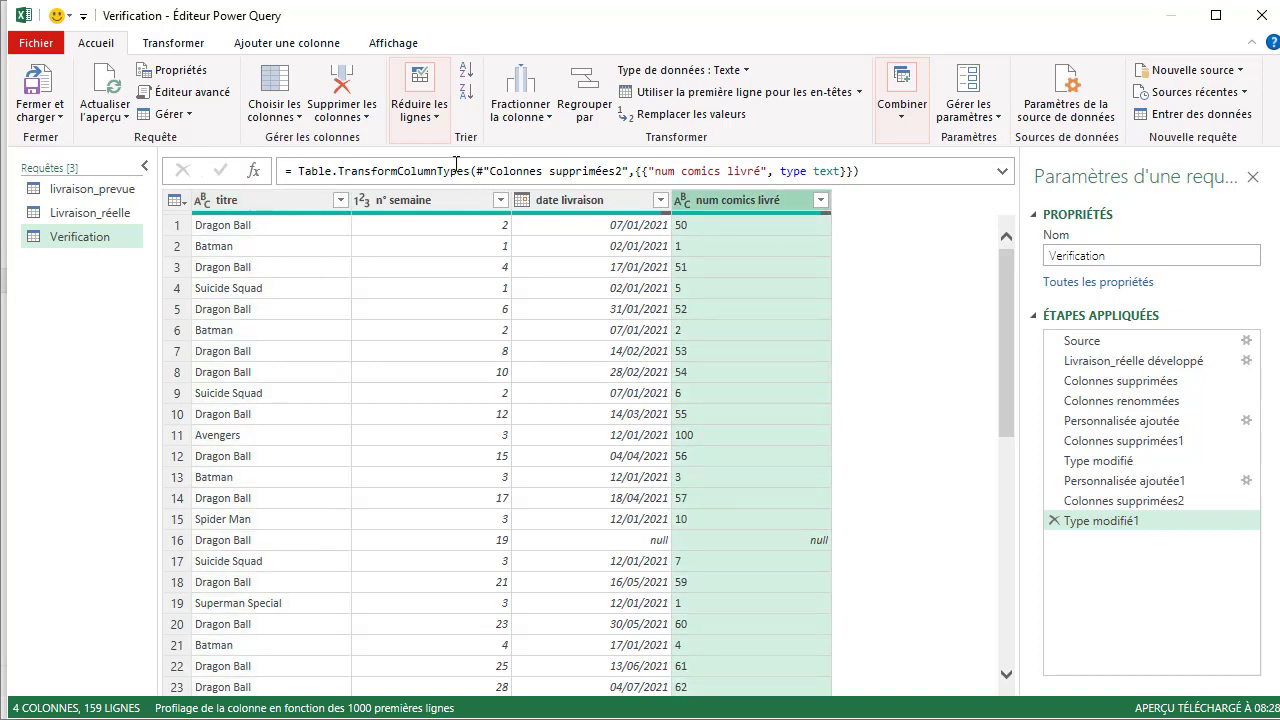
Start a new custom column named 'Titre & numero livré'.
click(303, 48)
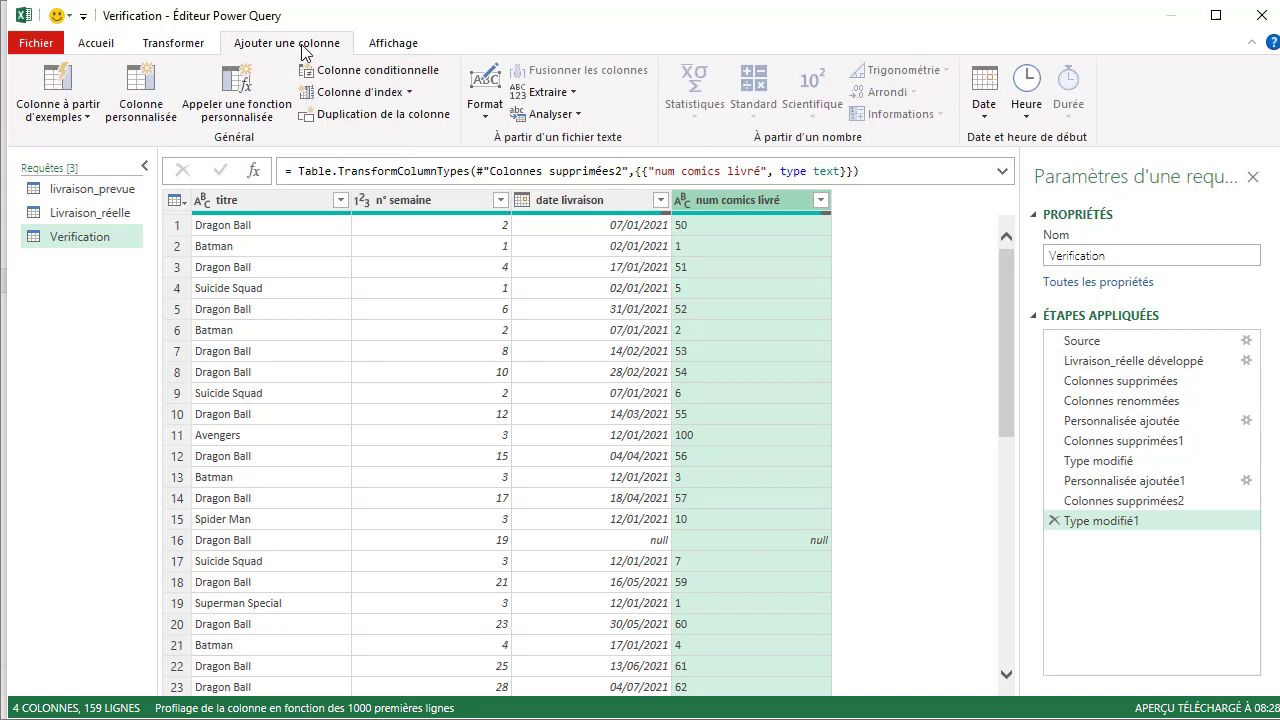
click(140, 95)
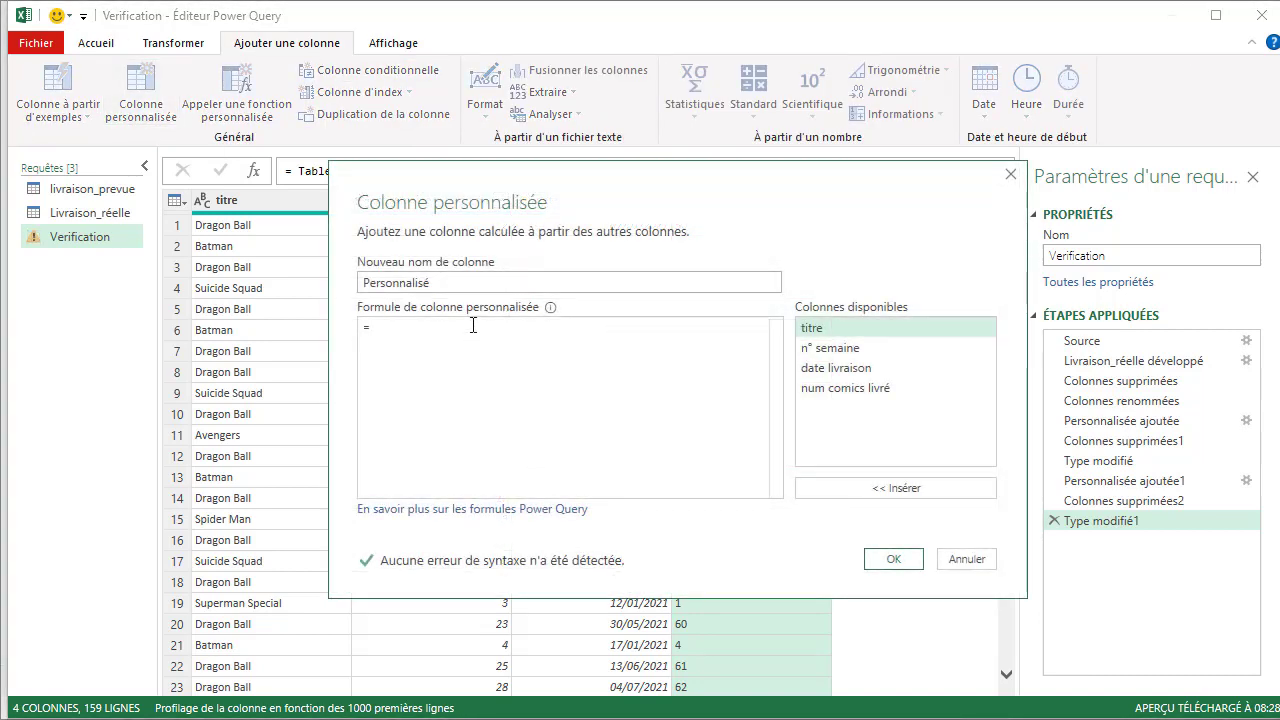
click(474, 281)
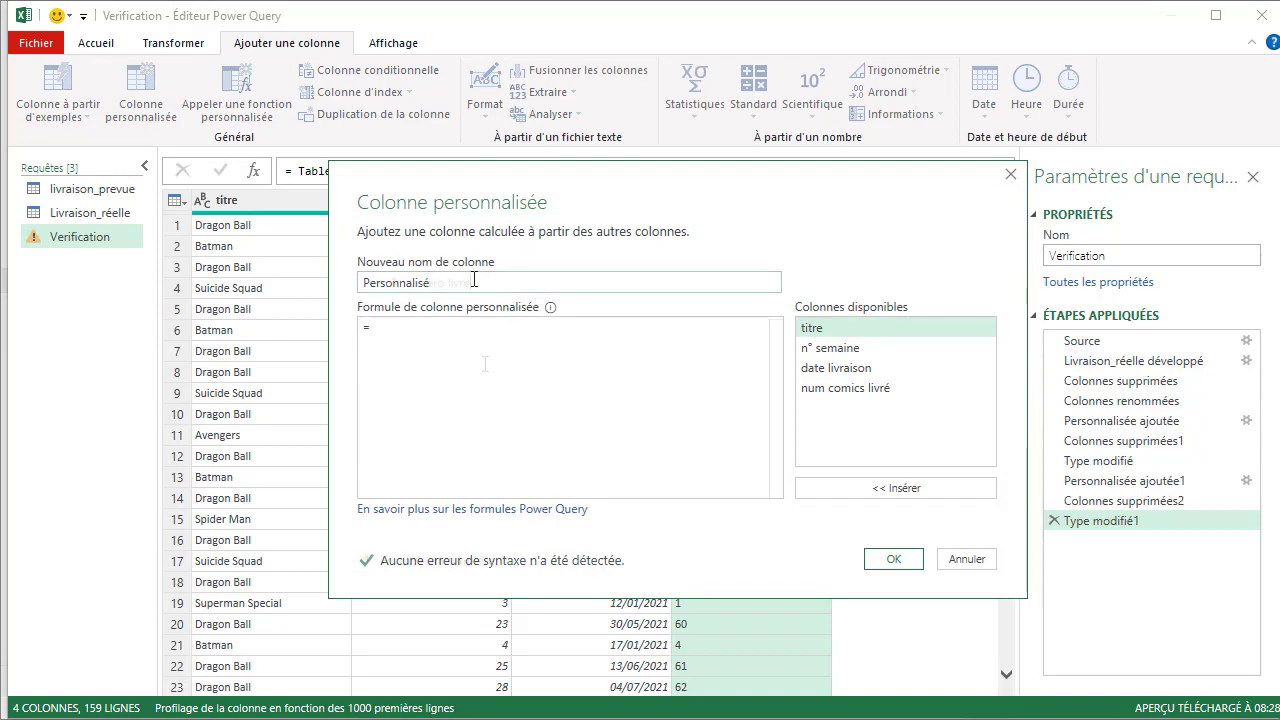
key(ctrl+a)
text(Titre & numero livré)
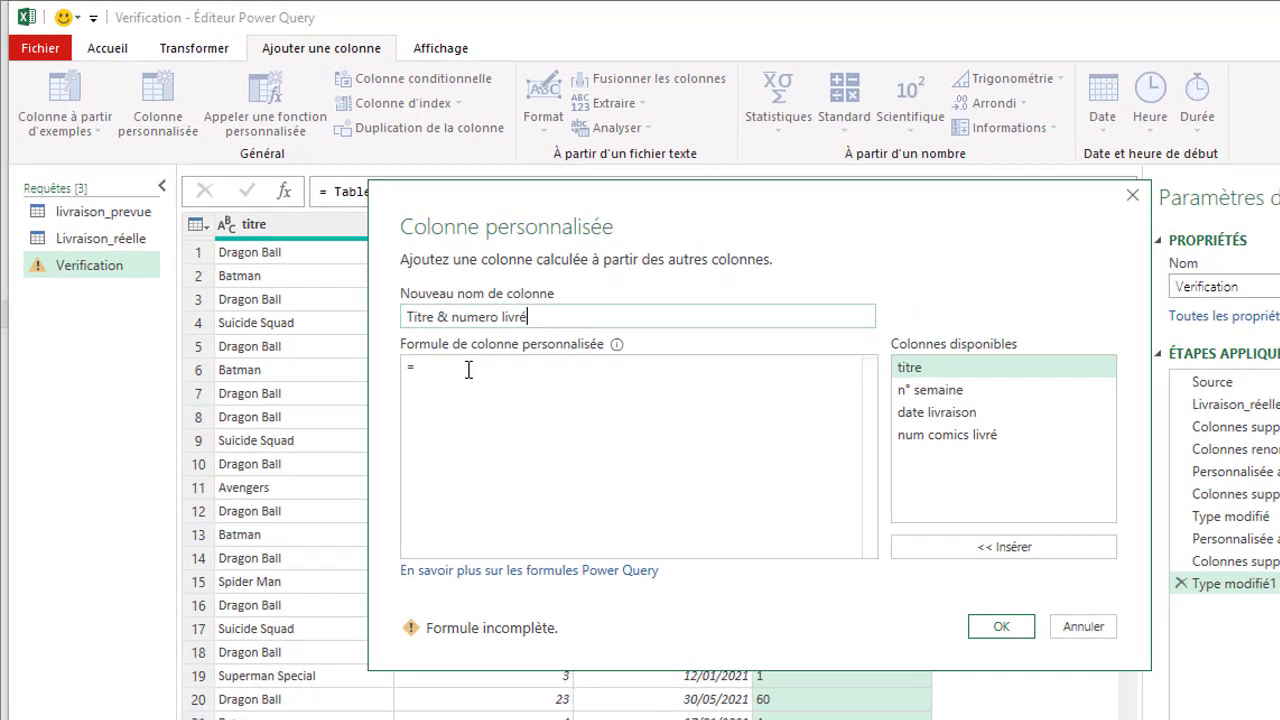
Enter the formula [titre]&" "&[num comics livré] by inserting both columns from the list.
click(460, 370)
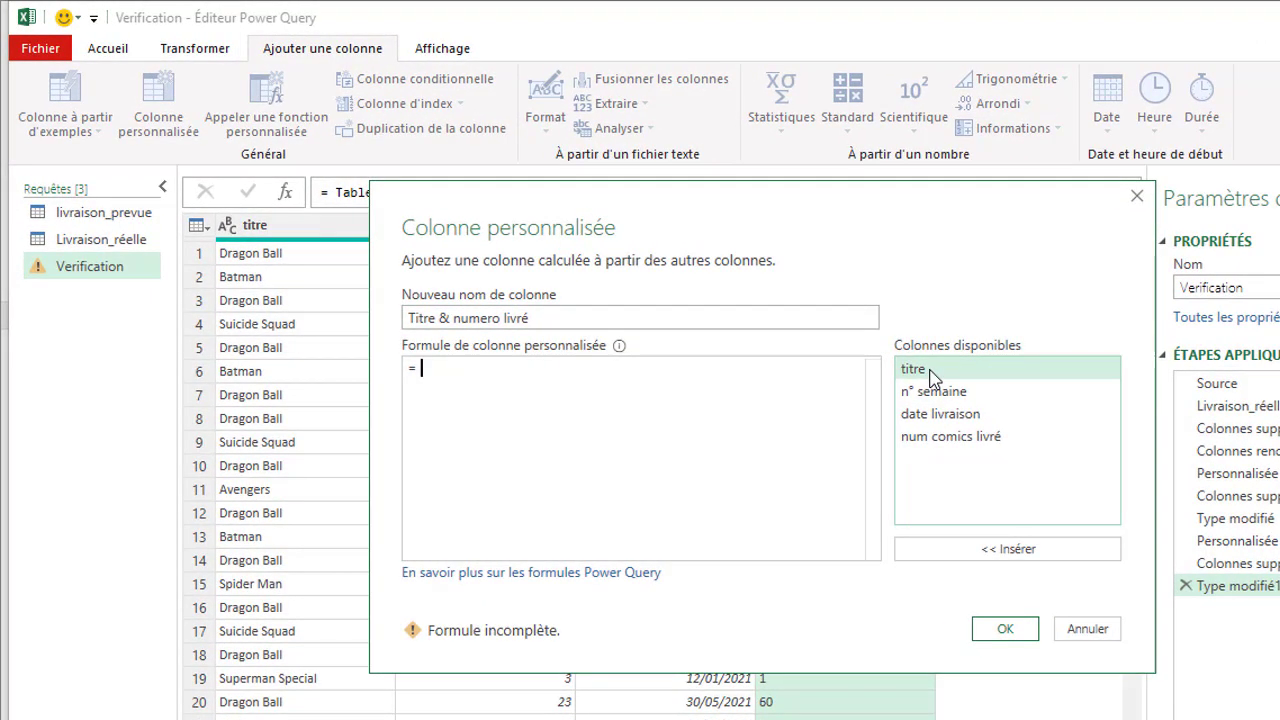
double_click(913, 369)
text(&")
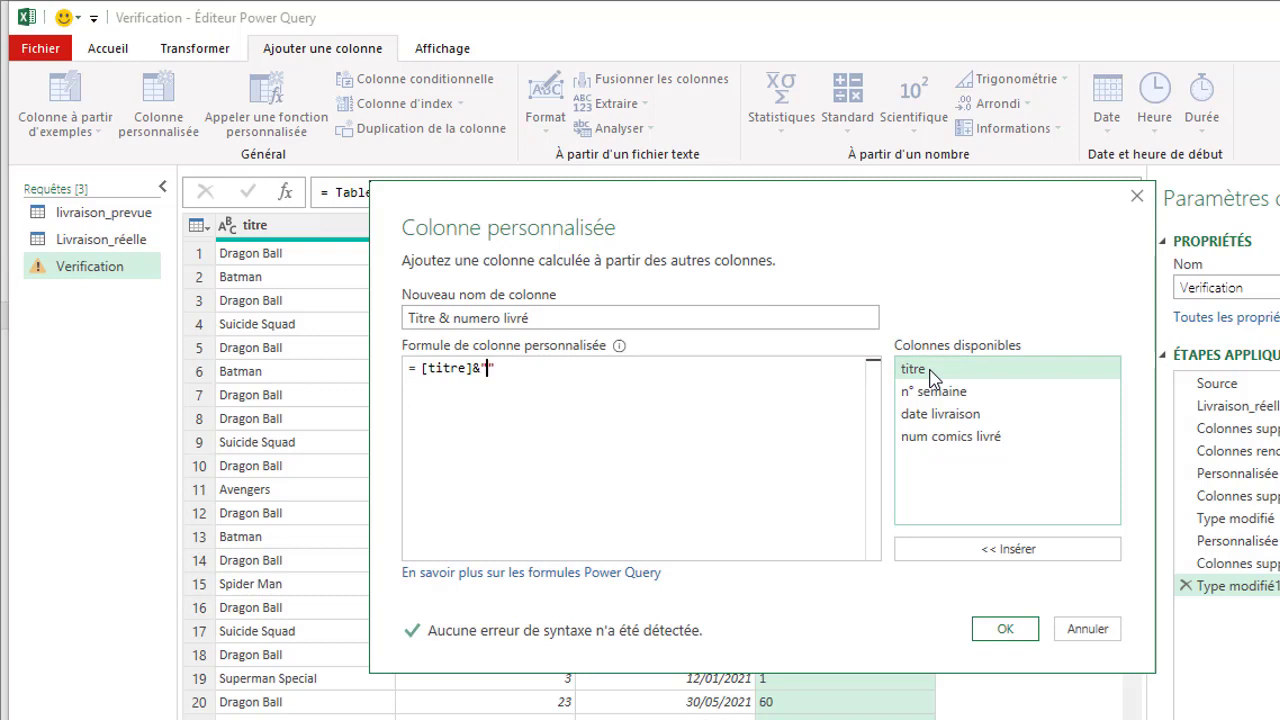
click(513, 368)
text(&)
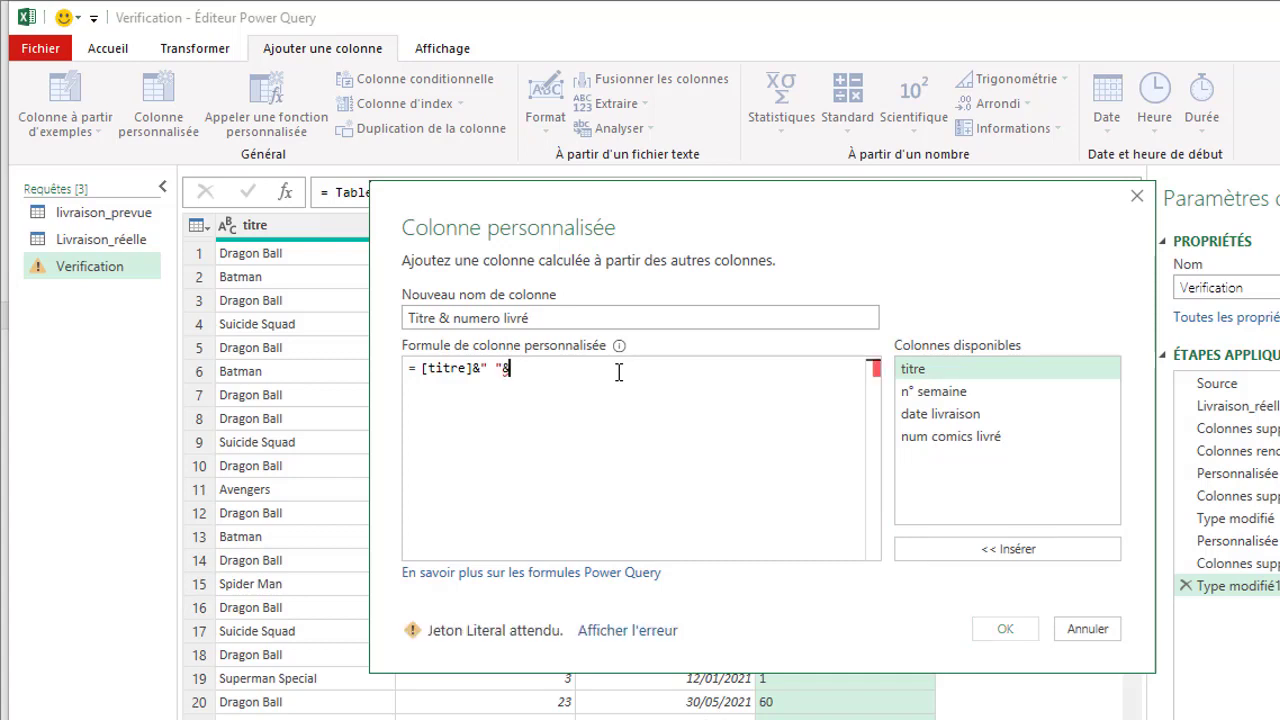
click(938, 437)
double_click(938, 440)
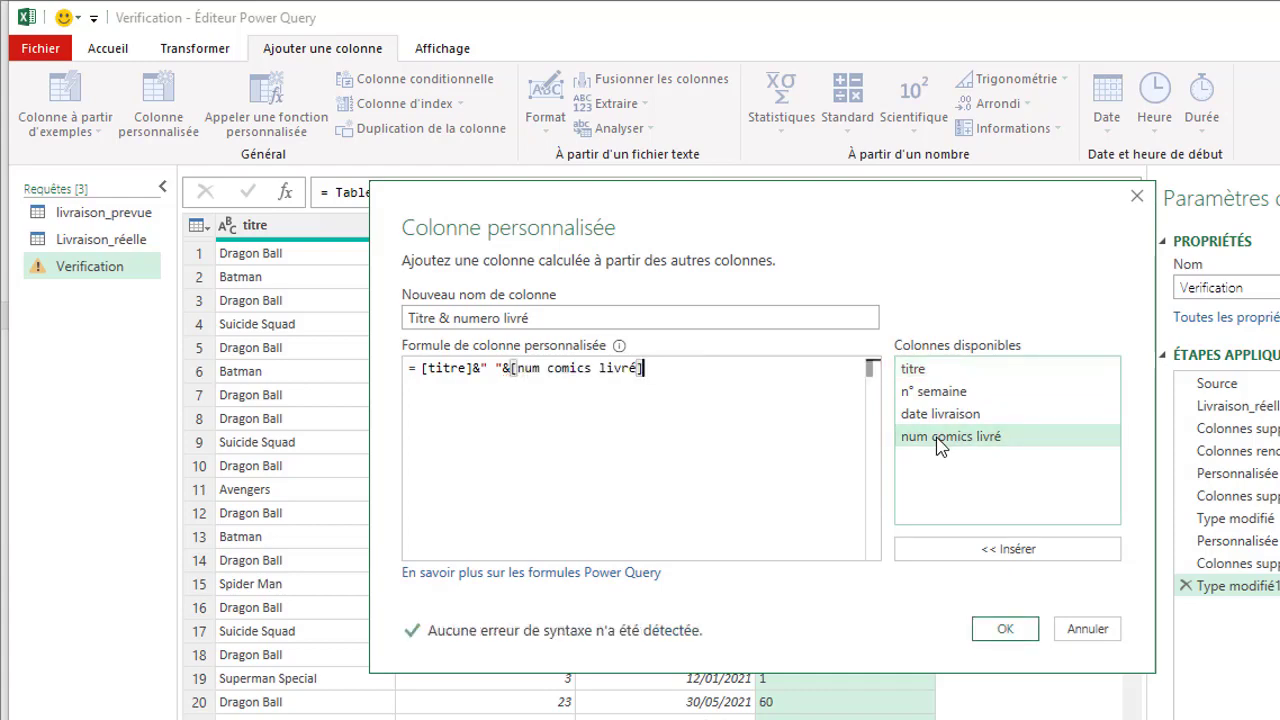
Create the Titre & numero livré column and review combined values such as 'Dragon Ball 50'.
click(991, 632)
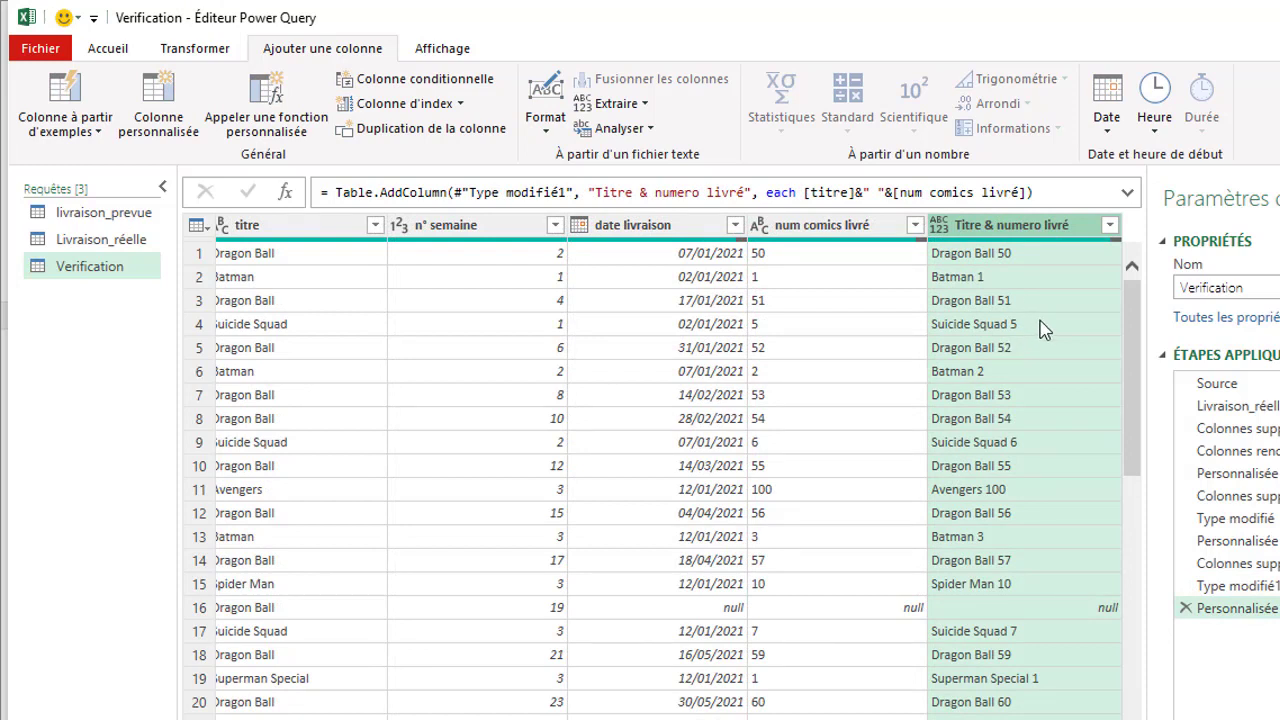
click(297, 232)
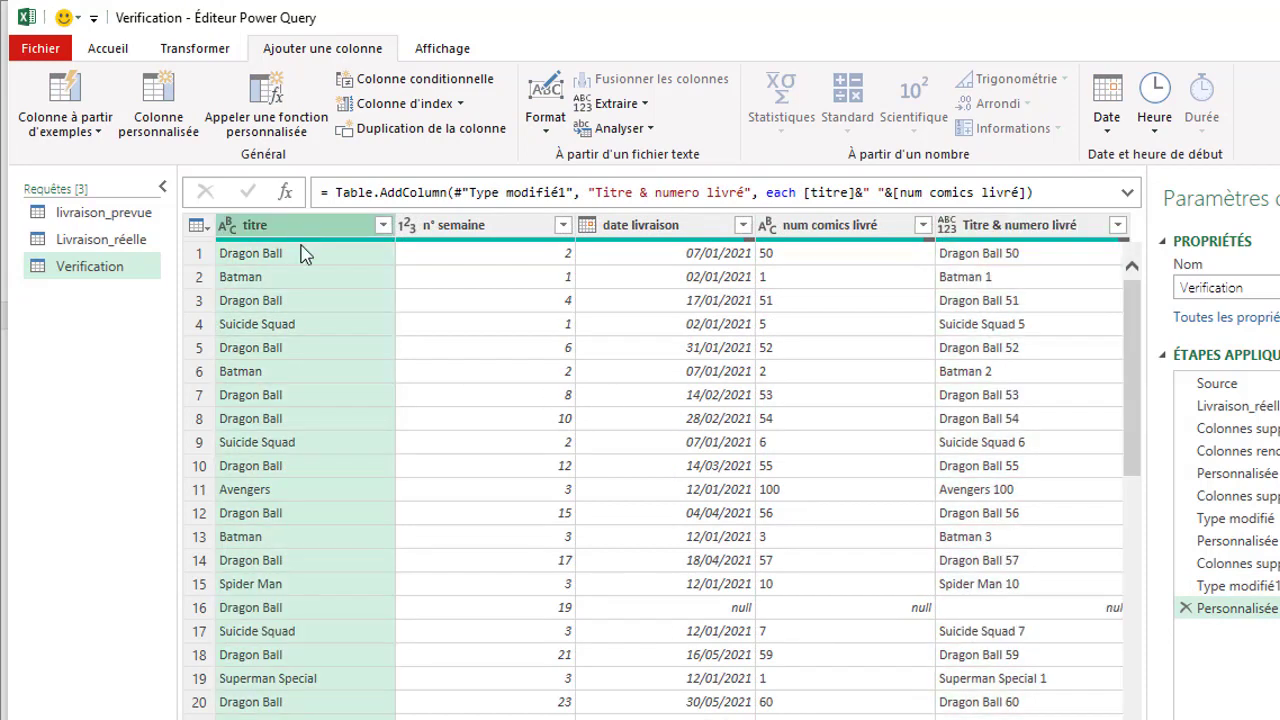
click(852, 231)
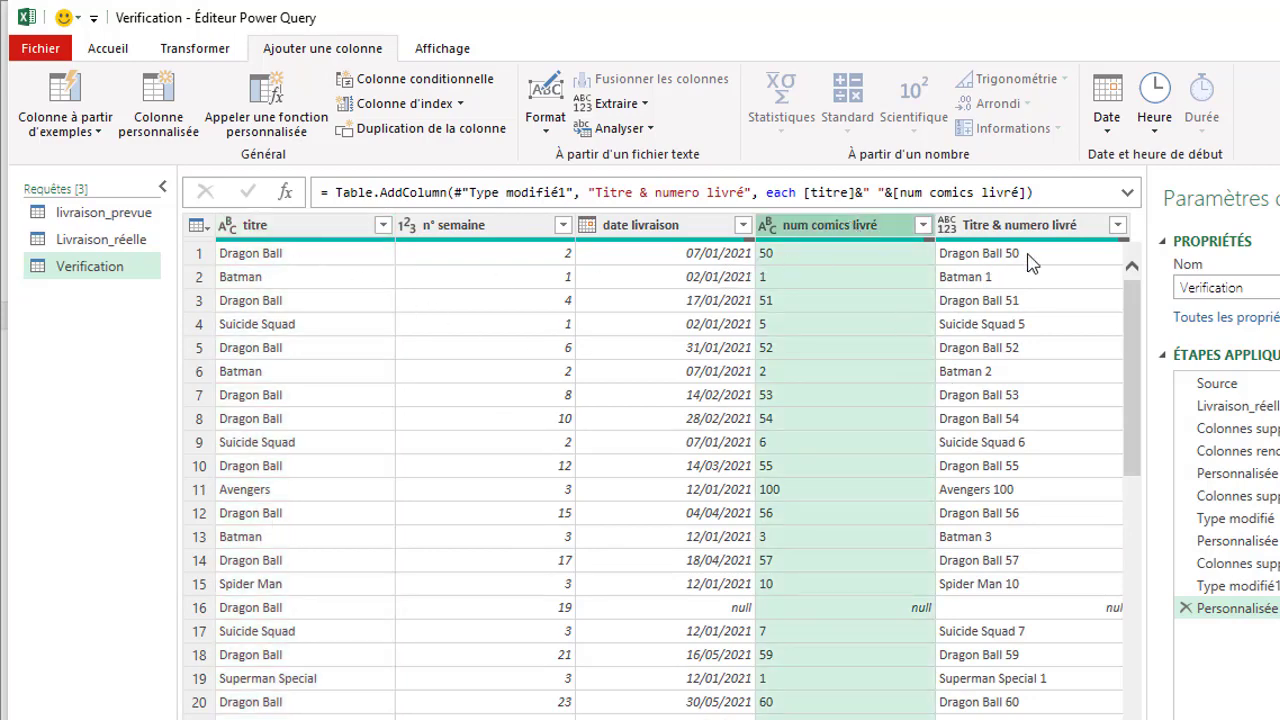
scroll(791, 337, down, 1)
scroll(791, 337, down, 2)
scroll(791, 390, down, 2)
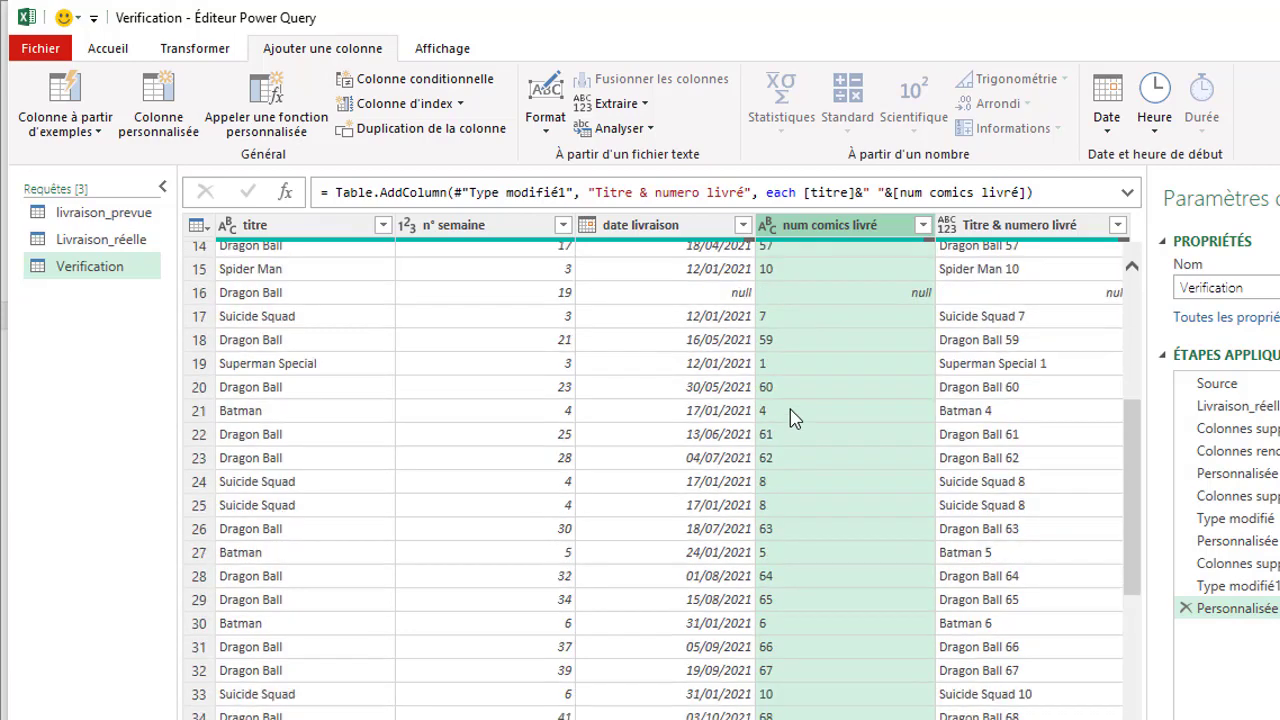
scroll(793, 418, up, 5)
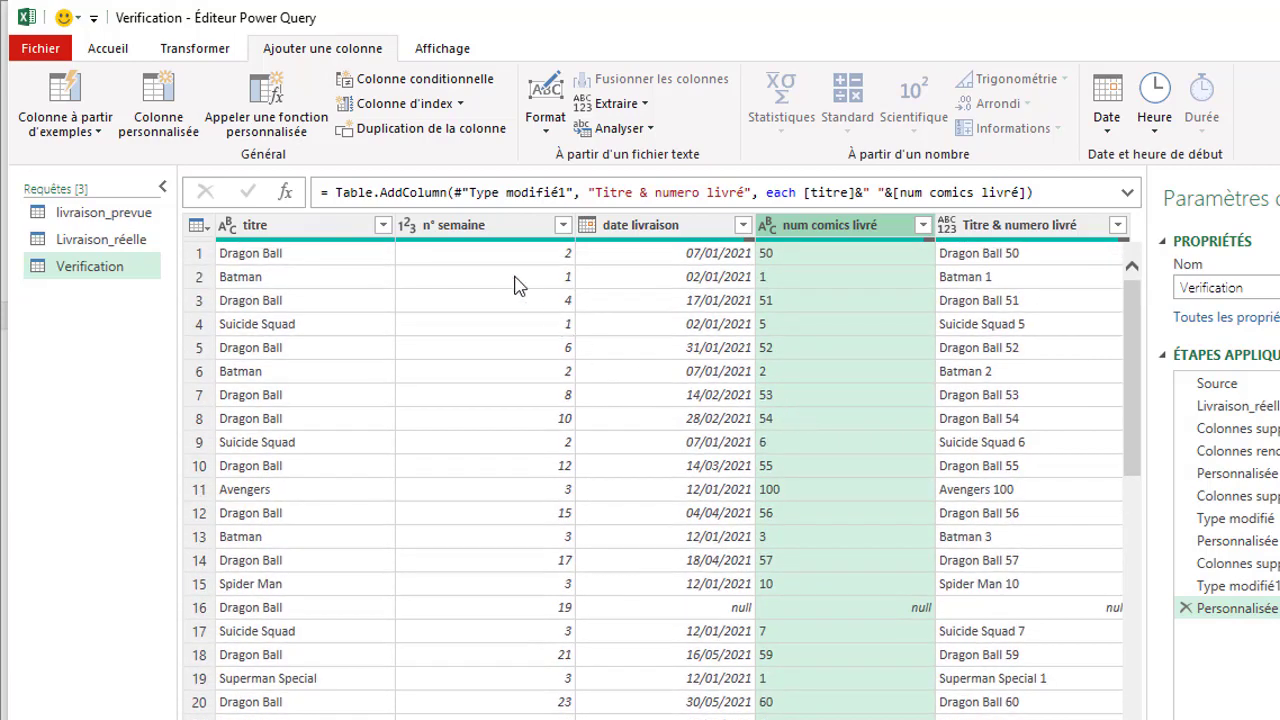
click(120, 58)
Load Verification into its own Excel sheet with Fermer et charger and close the queries pane.
click(68, 131)
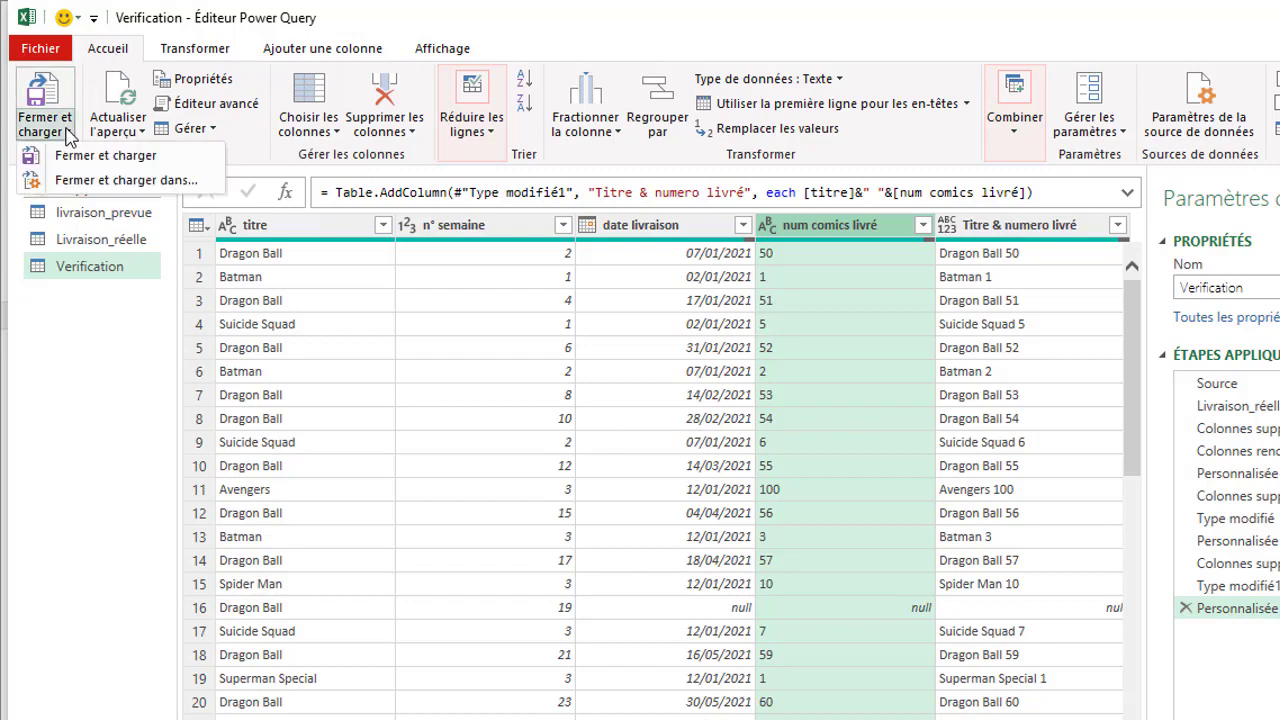
click(82, 158)
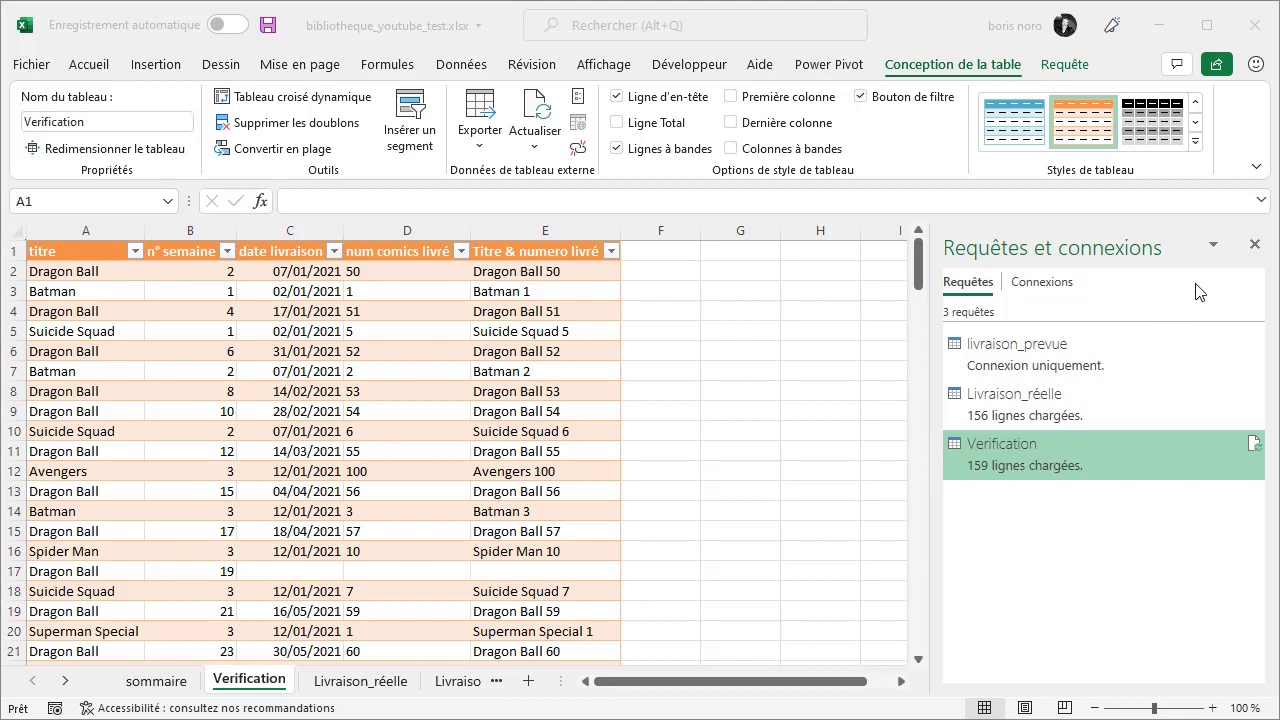
click(1255, 245)
Zoom the sheet to 140% and select the table's column data for review.
click(1210, 708)
click(1210, 708)
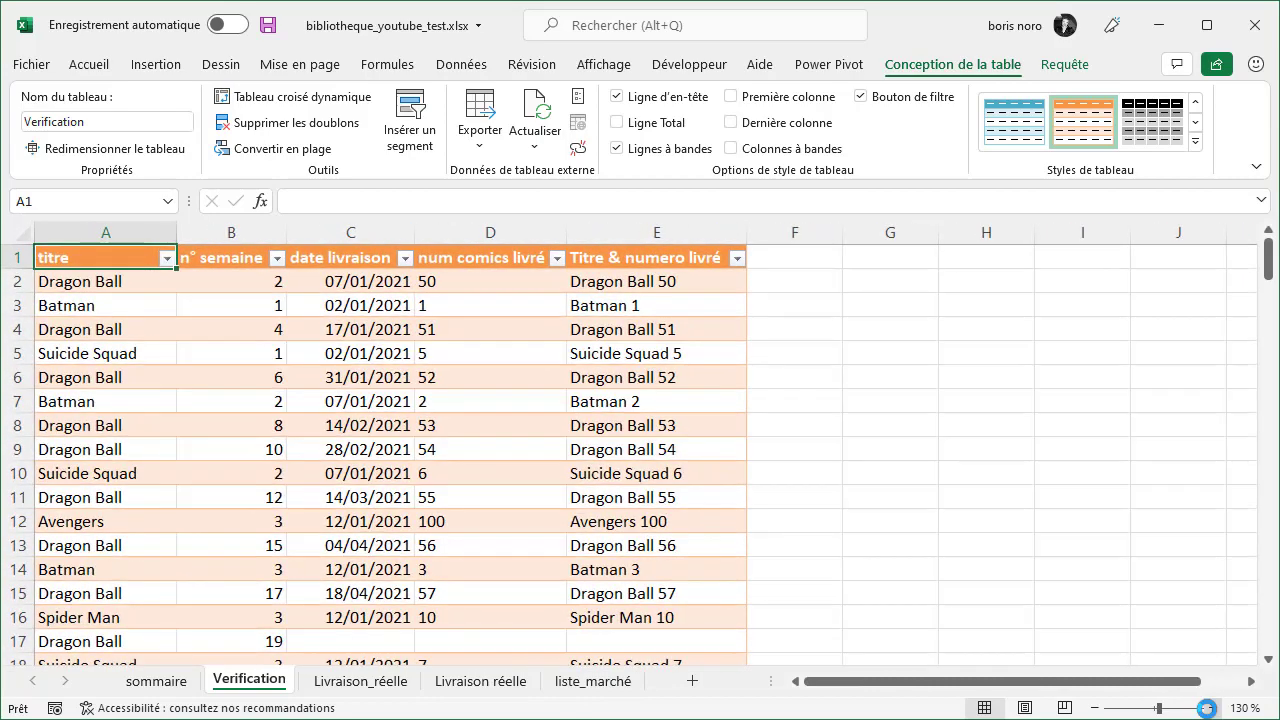
click(1210, 708)
click(1210, 708)
click(120, 250)
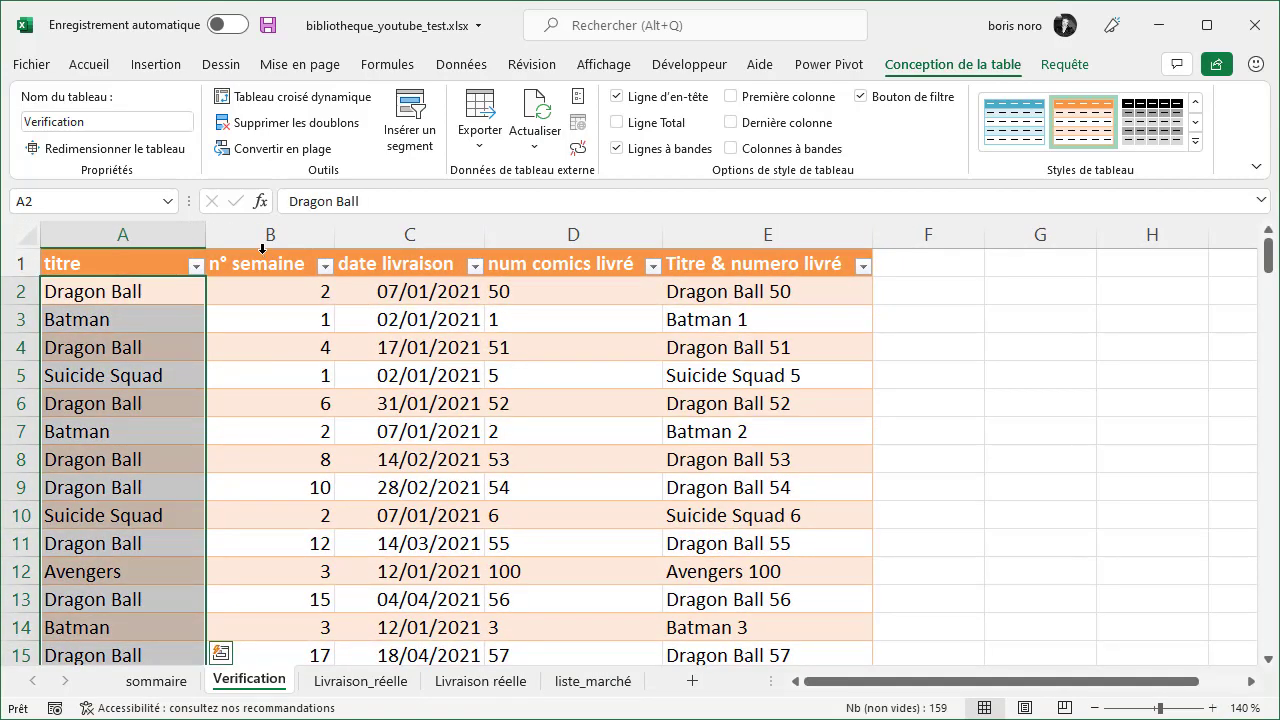
click(264, 251)
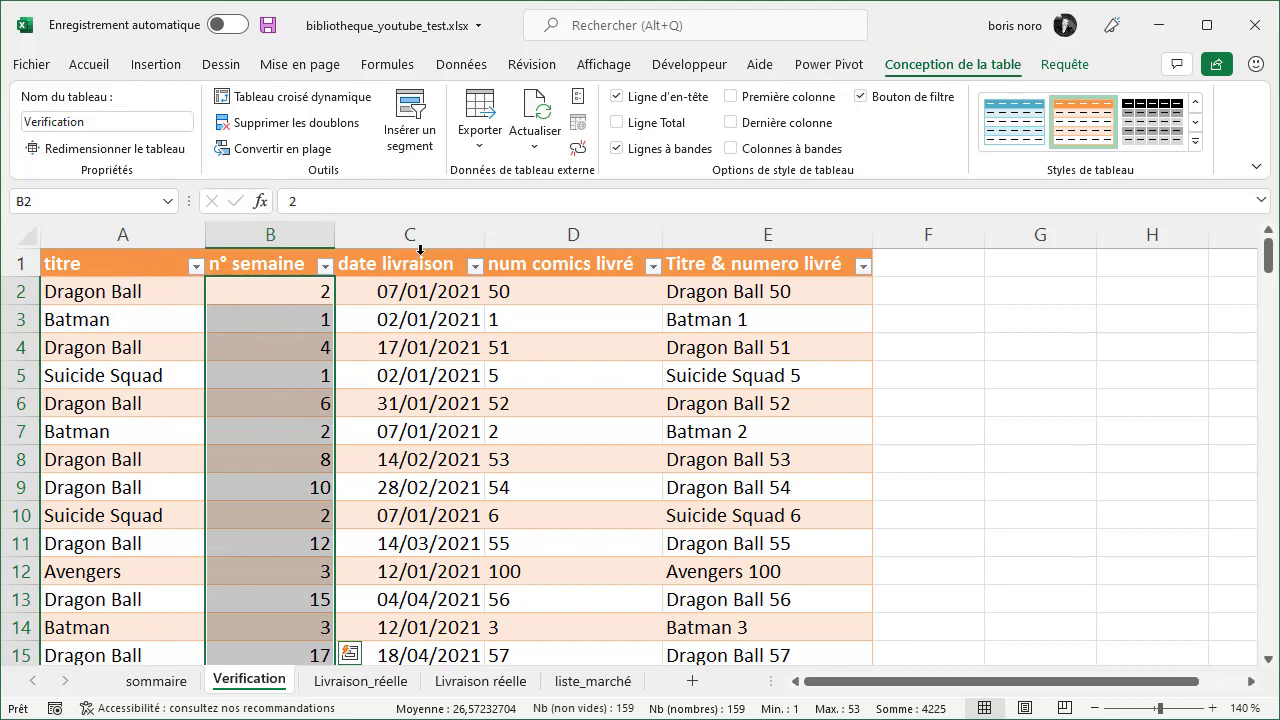
mouse_move(413, 264)
mouse_down()
mouse_move(573, 252)
mouse_move(638, 390)
mouse_up()
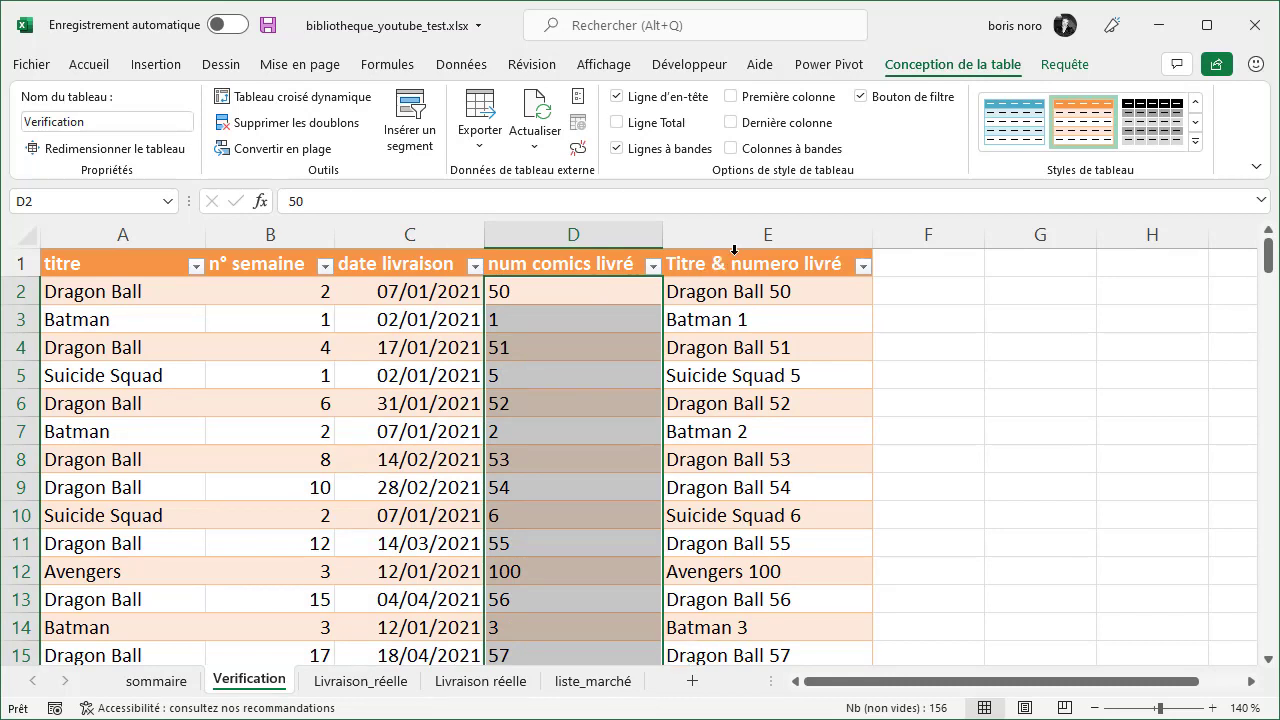
click(734, 249)
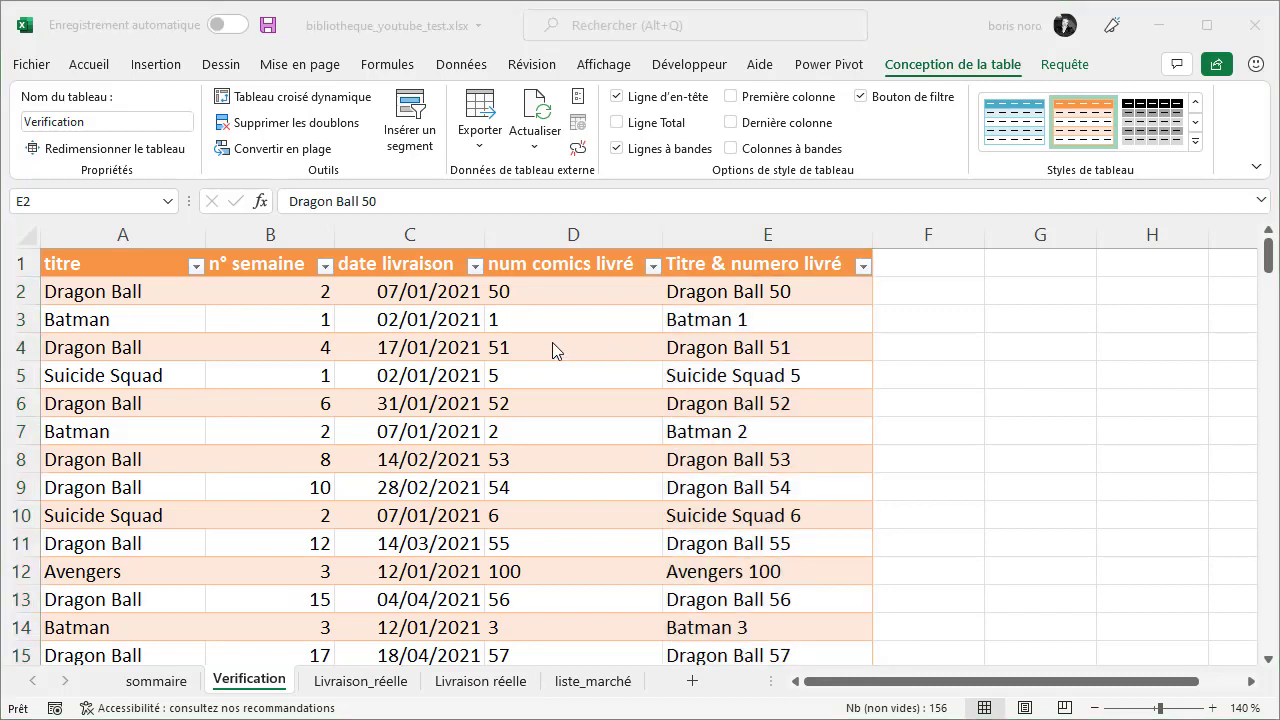
click(475, 268)
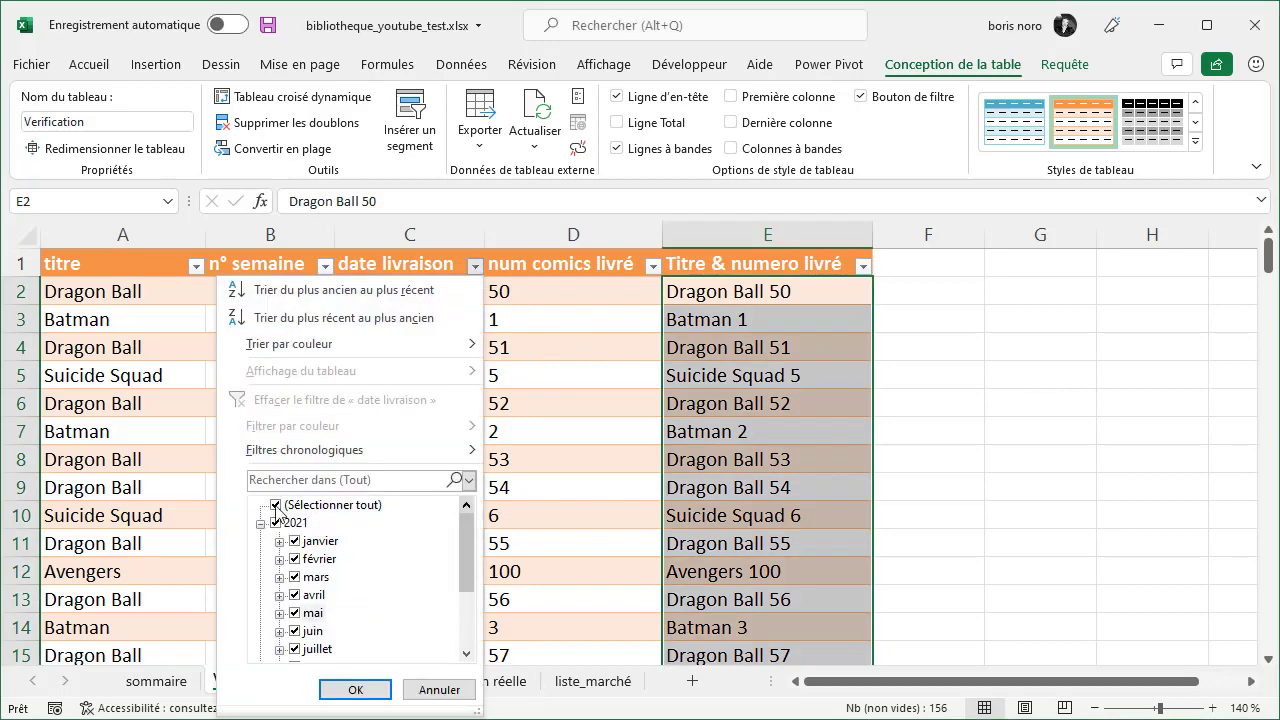
click(276, 506)
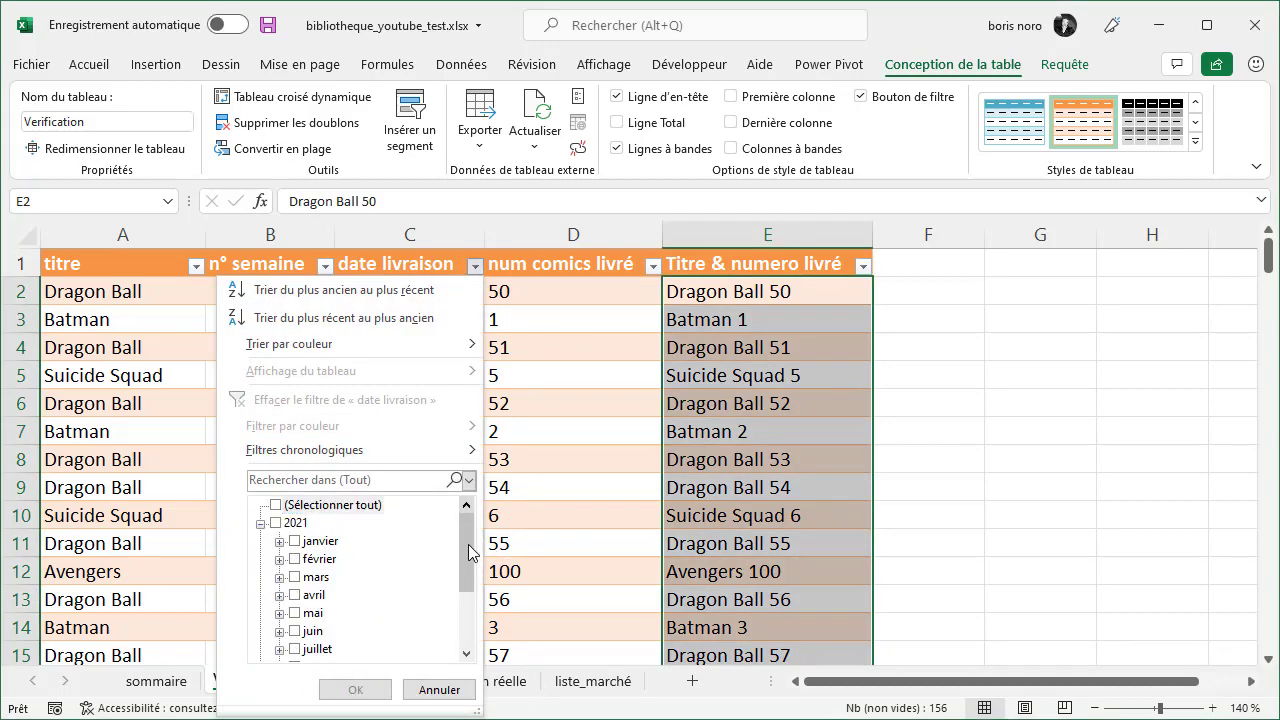
drag(470, 553, 465, 605)
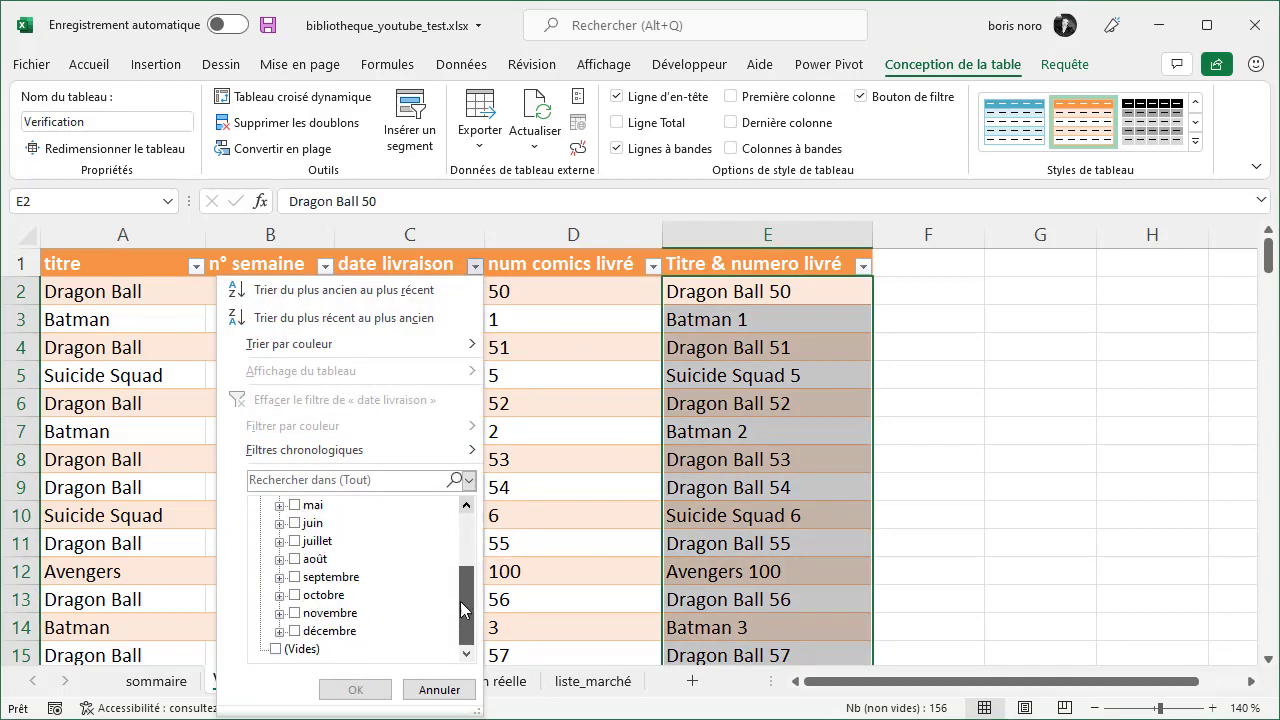
click(276, 649)
click(355, 690)
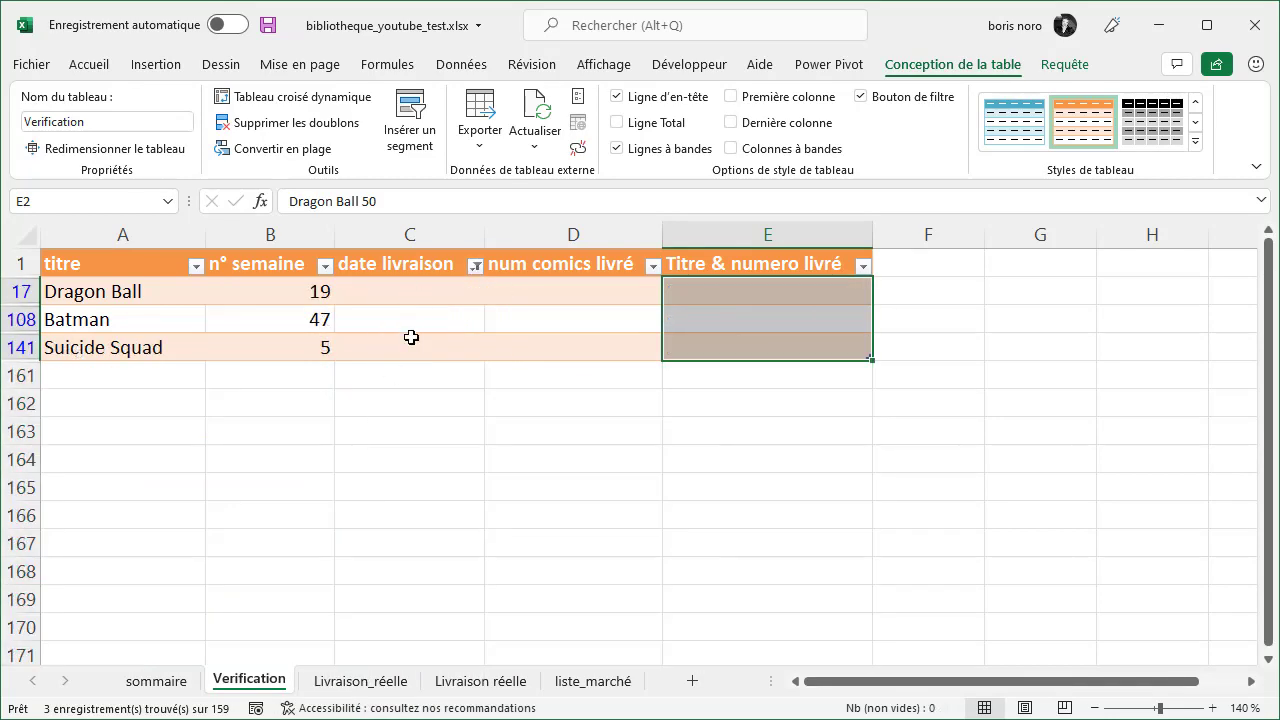
click(274, 300)
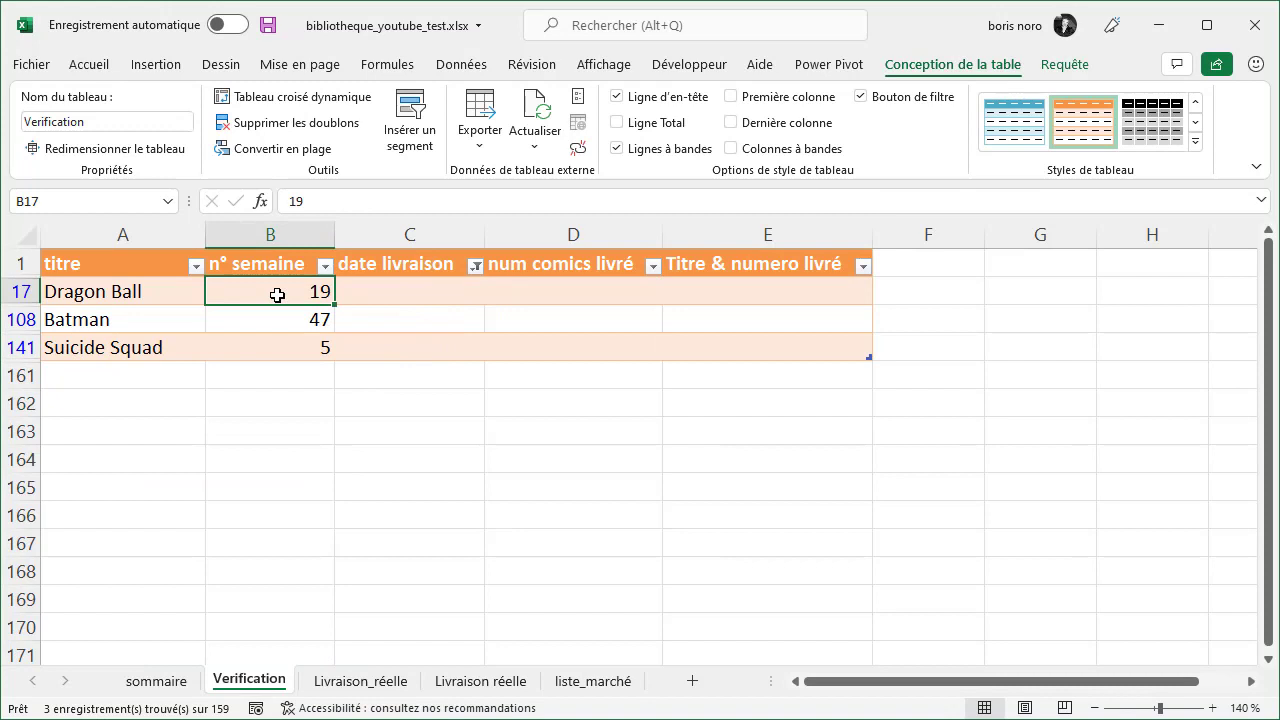
drag(277, 295, 274, 343)
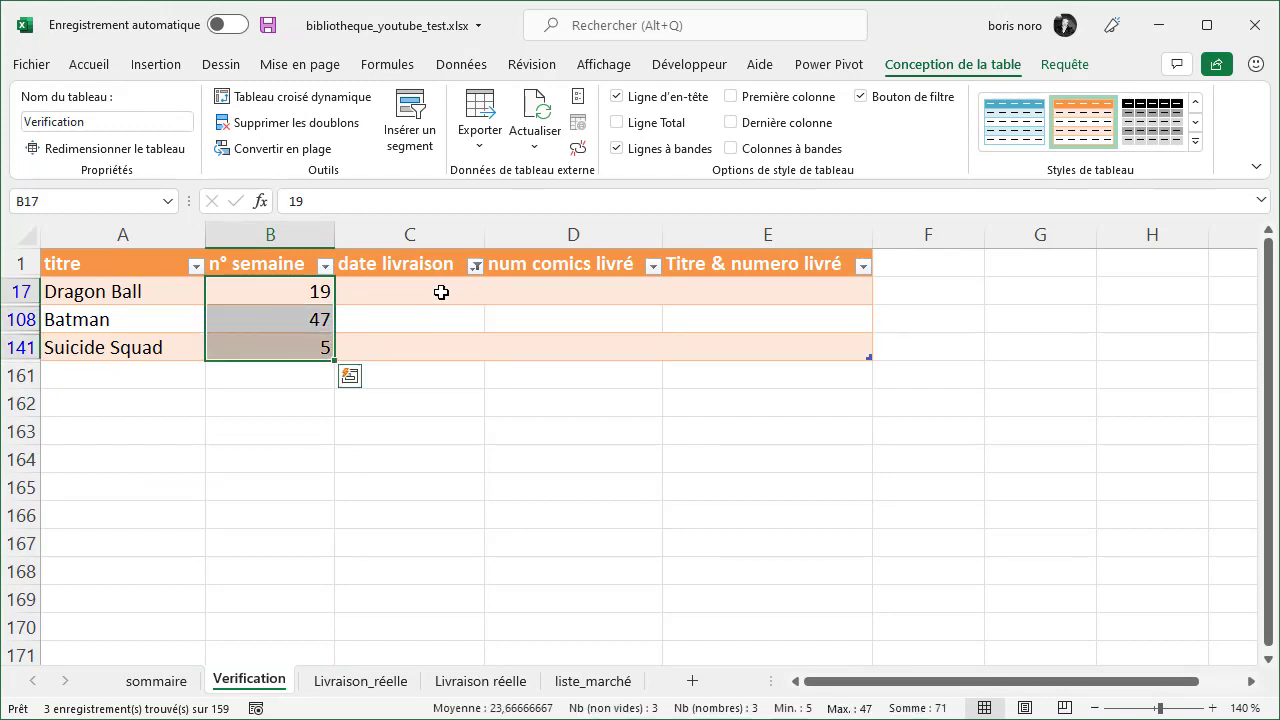
drag(441, 292, 440, 347)
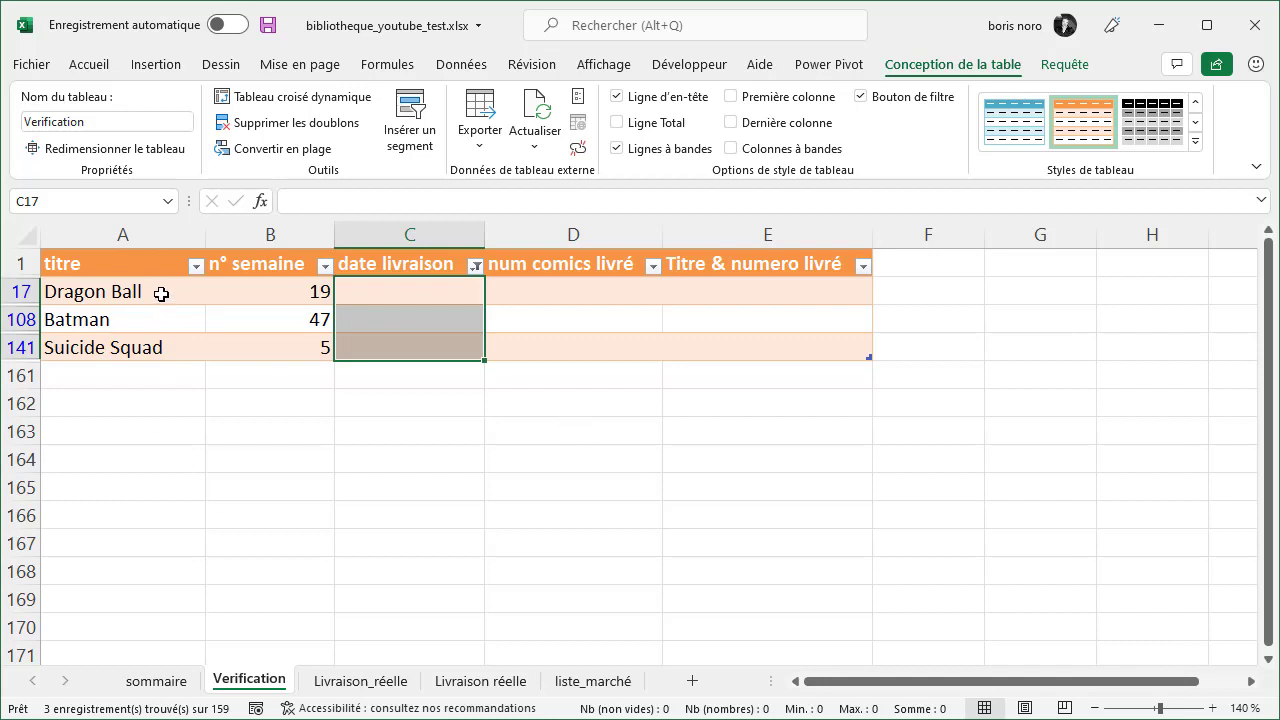
drag(163, 291, 153, 344)
drag(260, 289, 260, 344)
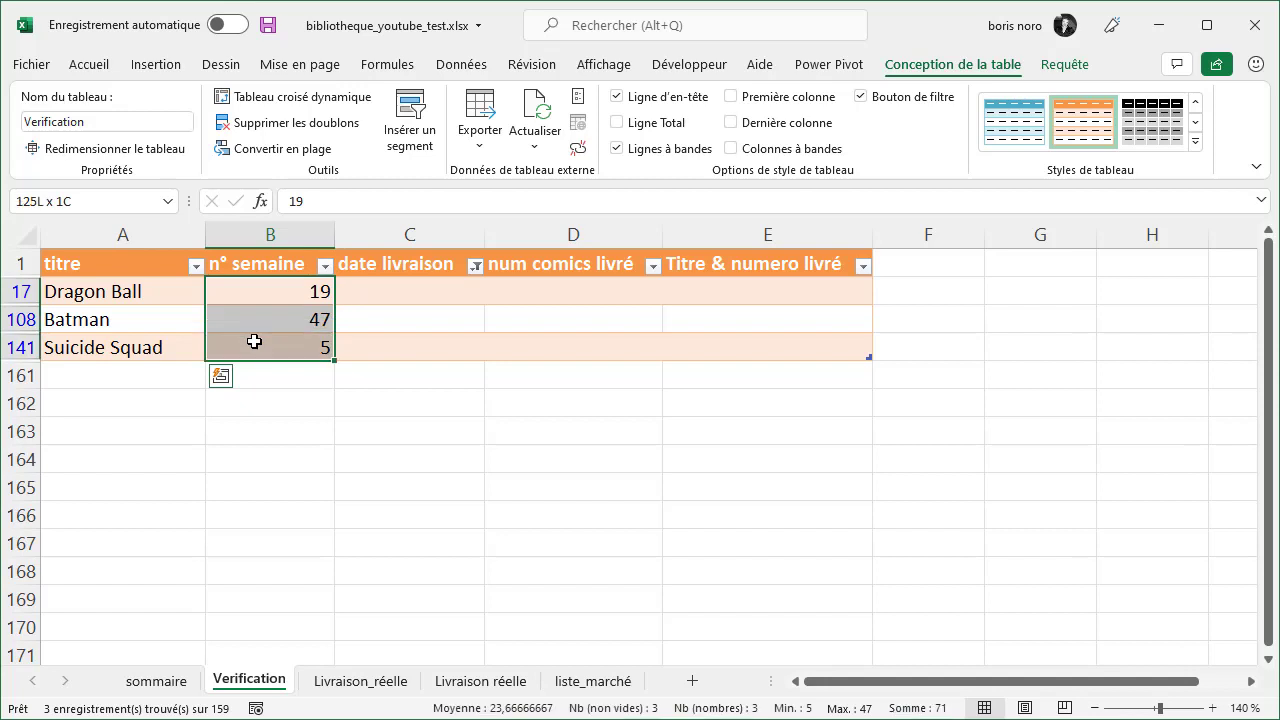
click(476, 266)
mouse_move(305, 450)
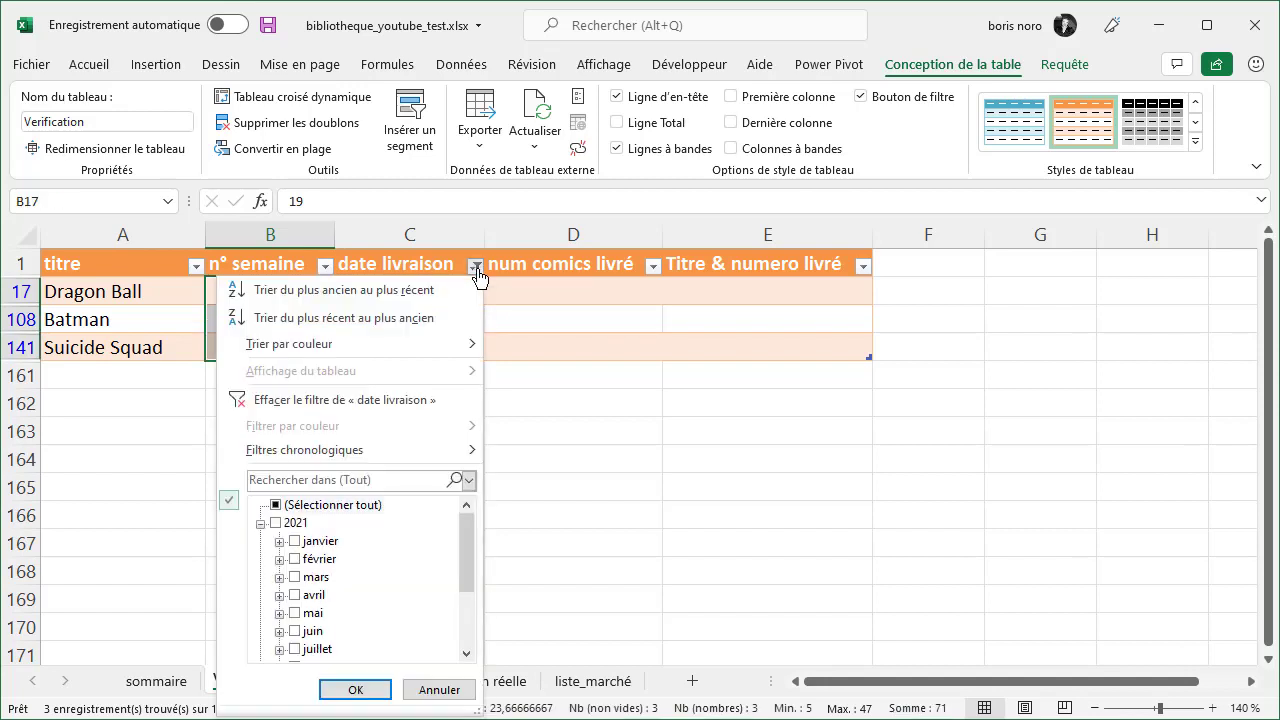
click(280, 410)
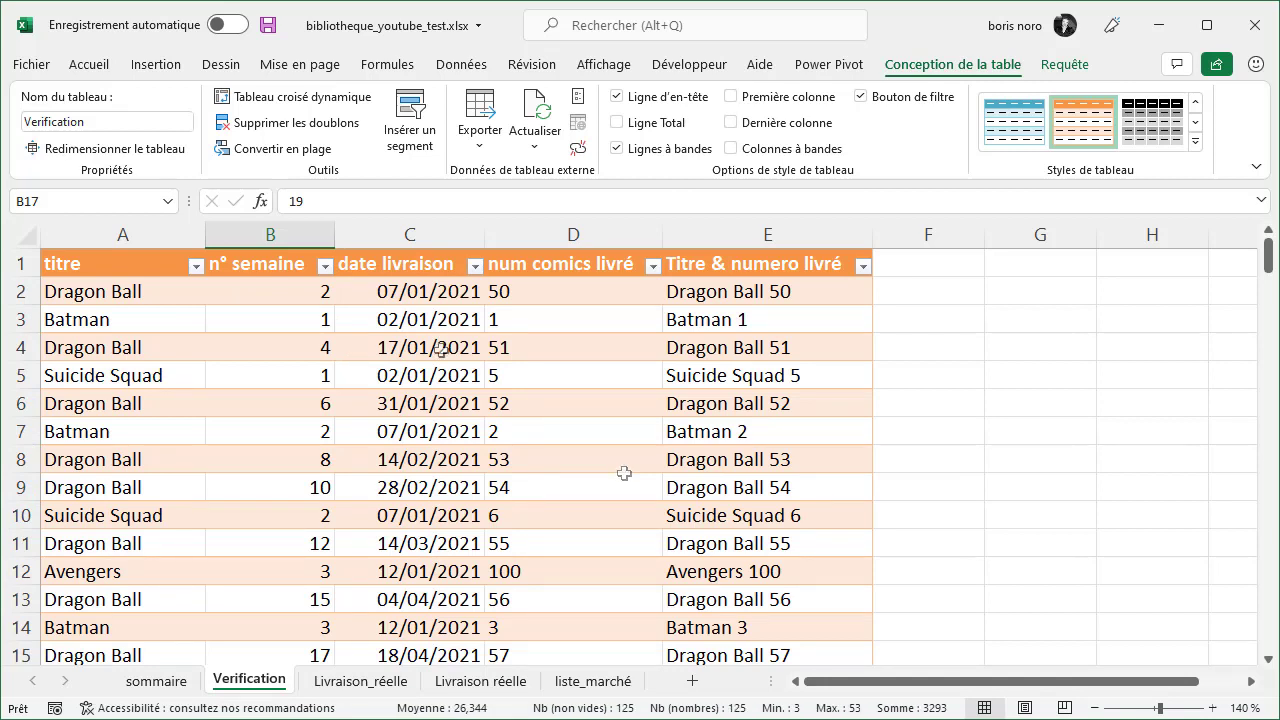
Apply a Valeurs en double rule with light red fill and dark red text to column E.
click(768, 249)
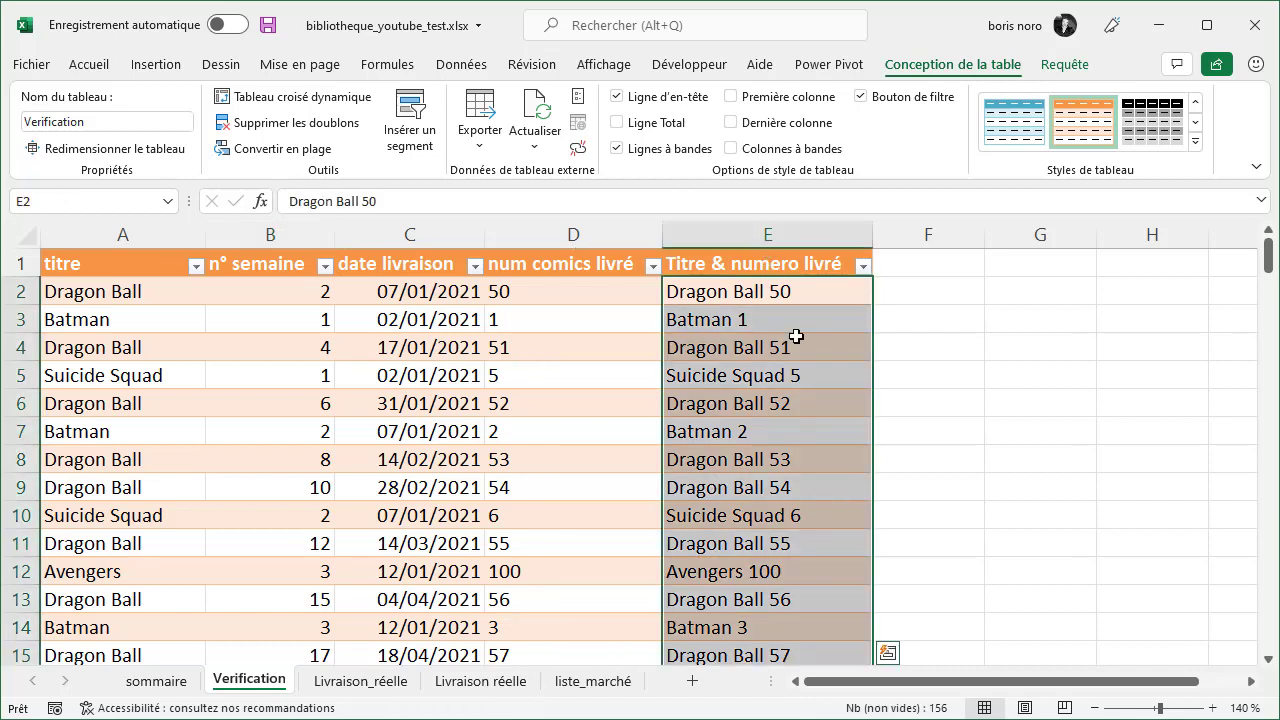
click(88, 68)
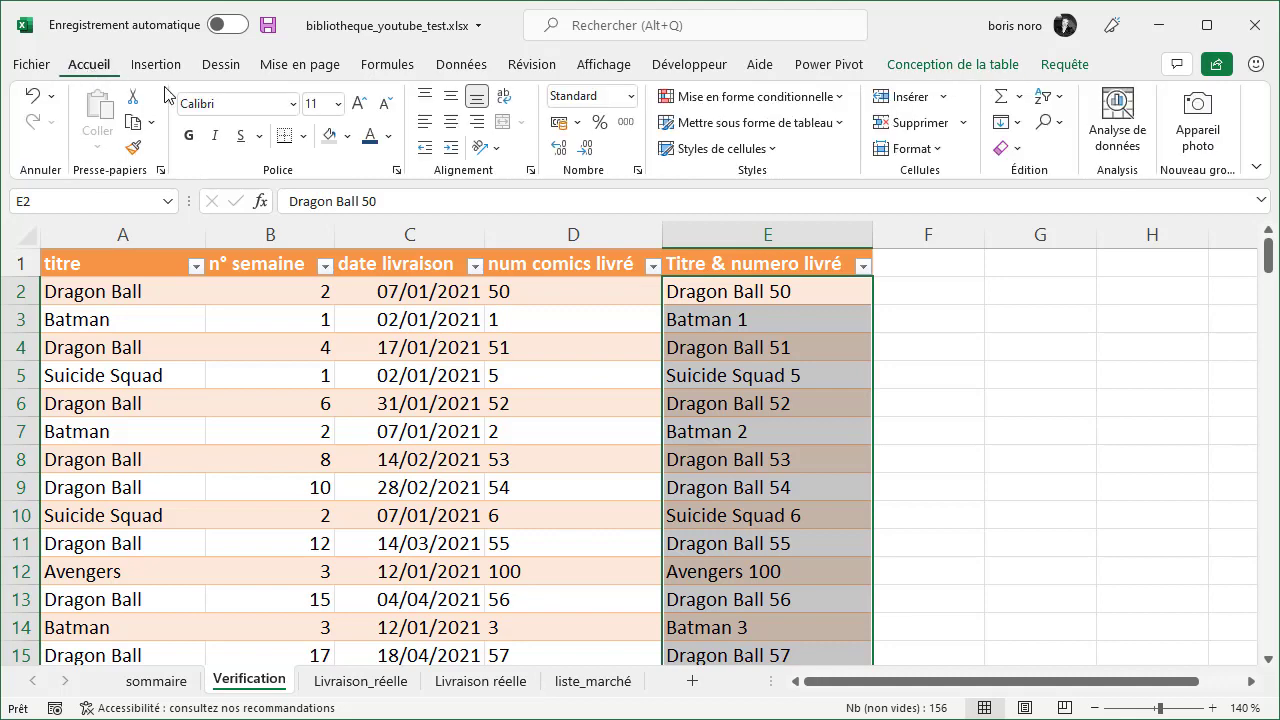
click(839, 97)
mouse_move(810, 137)
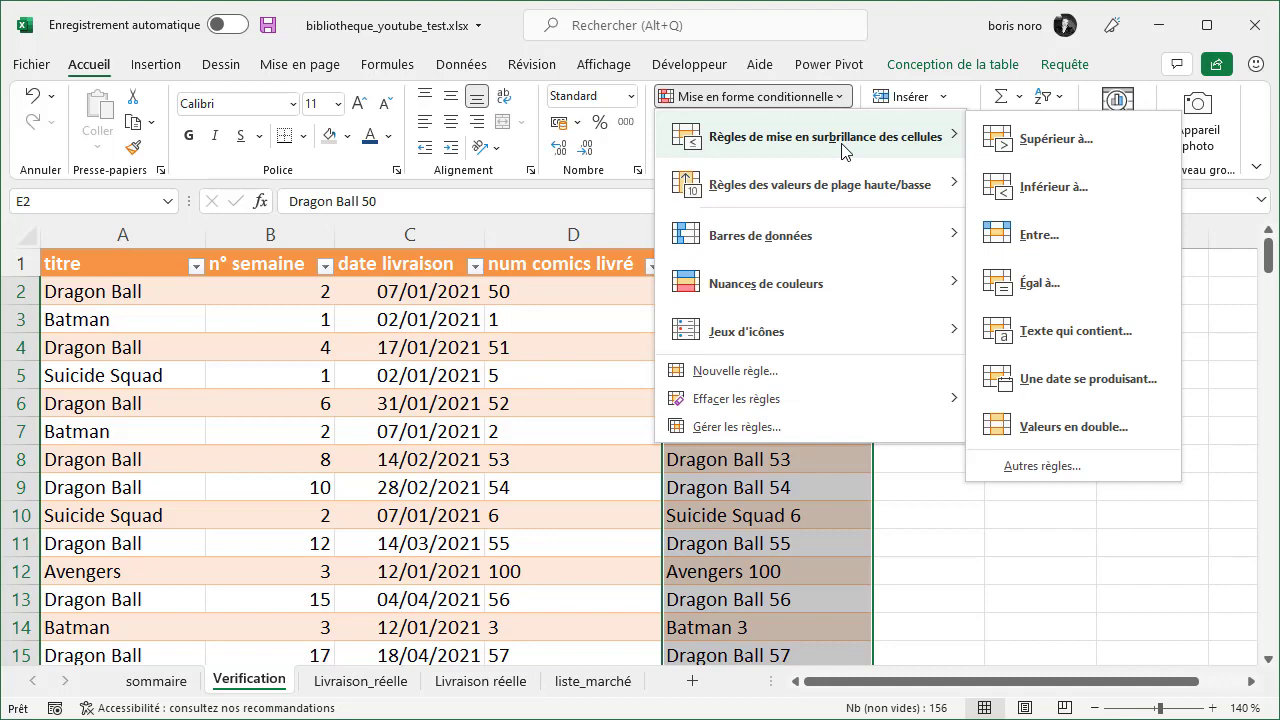
click(1033, 428)
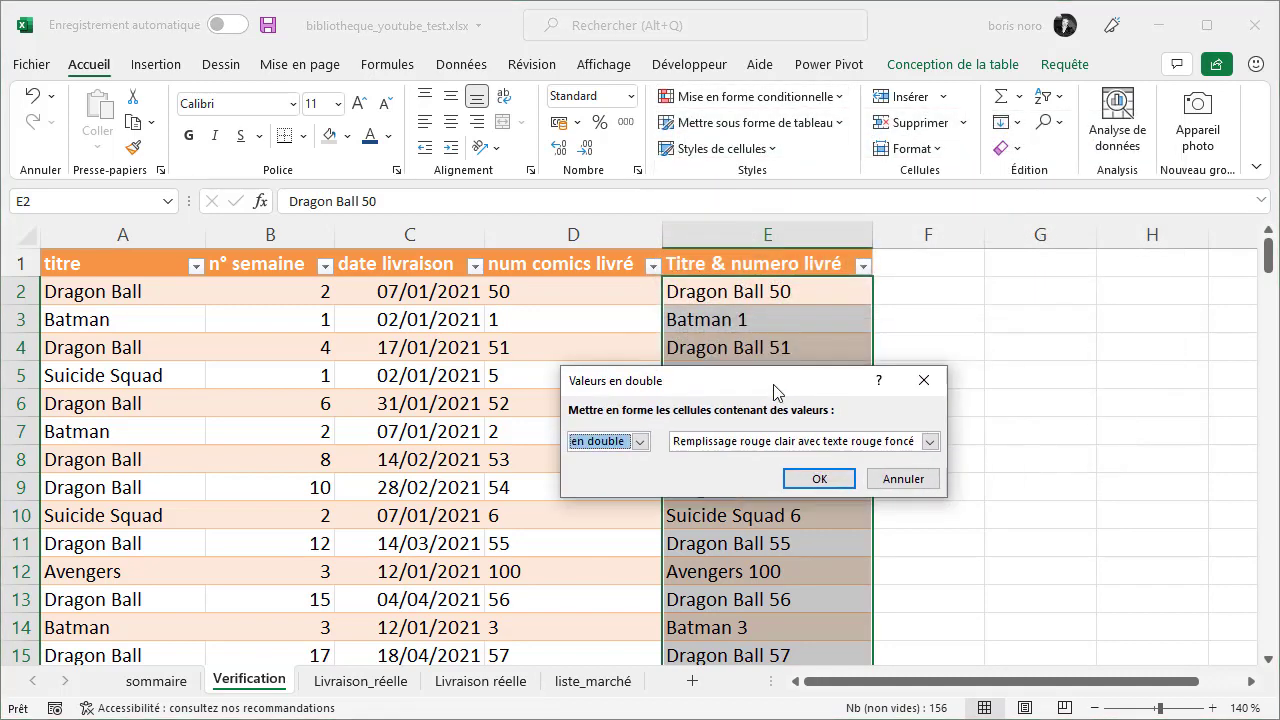
drag(775, 390, 840, 388)
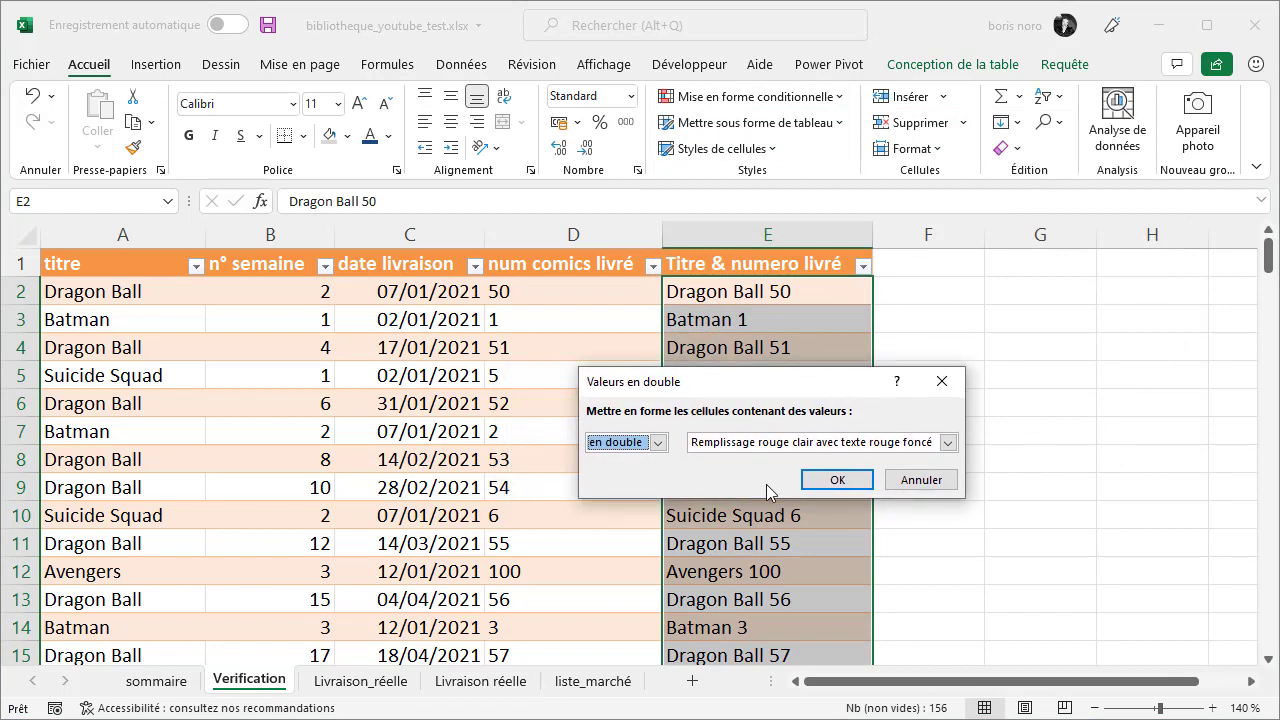
click(836, 480)
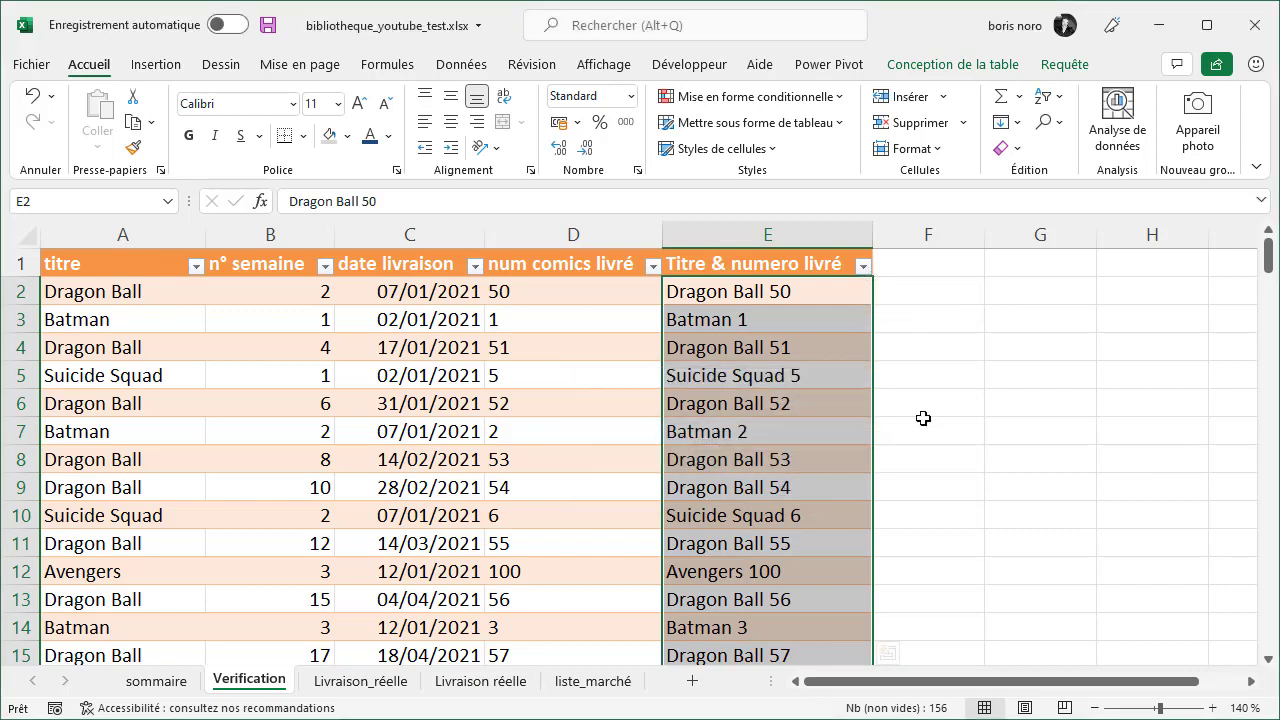
Sort Titre & numero livré by pink cell colour, then select the duplicate Suicide Squad 8 rows and their 17/01/2021 dates.
click(862, 266)
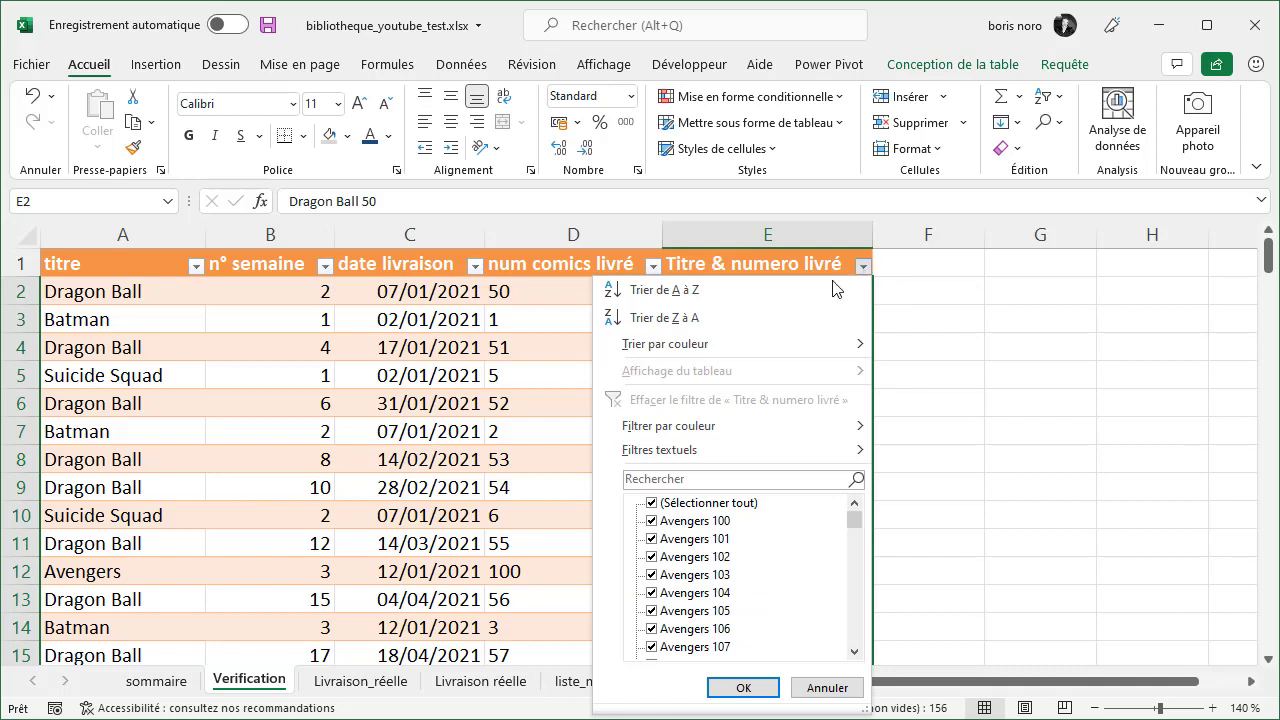
mouse_move(665, 343)
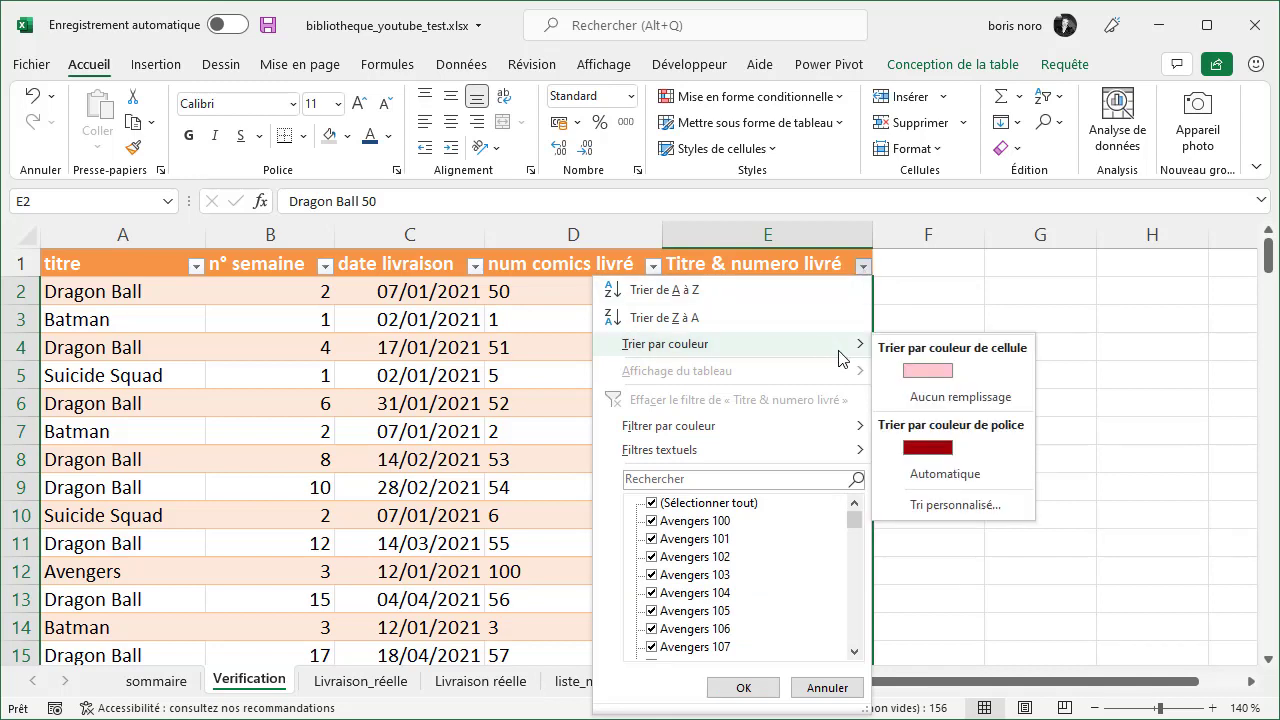
click(928, 371)
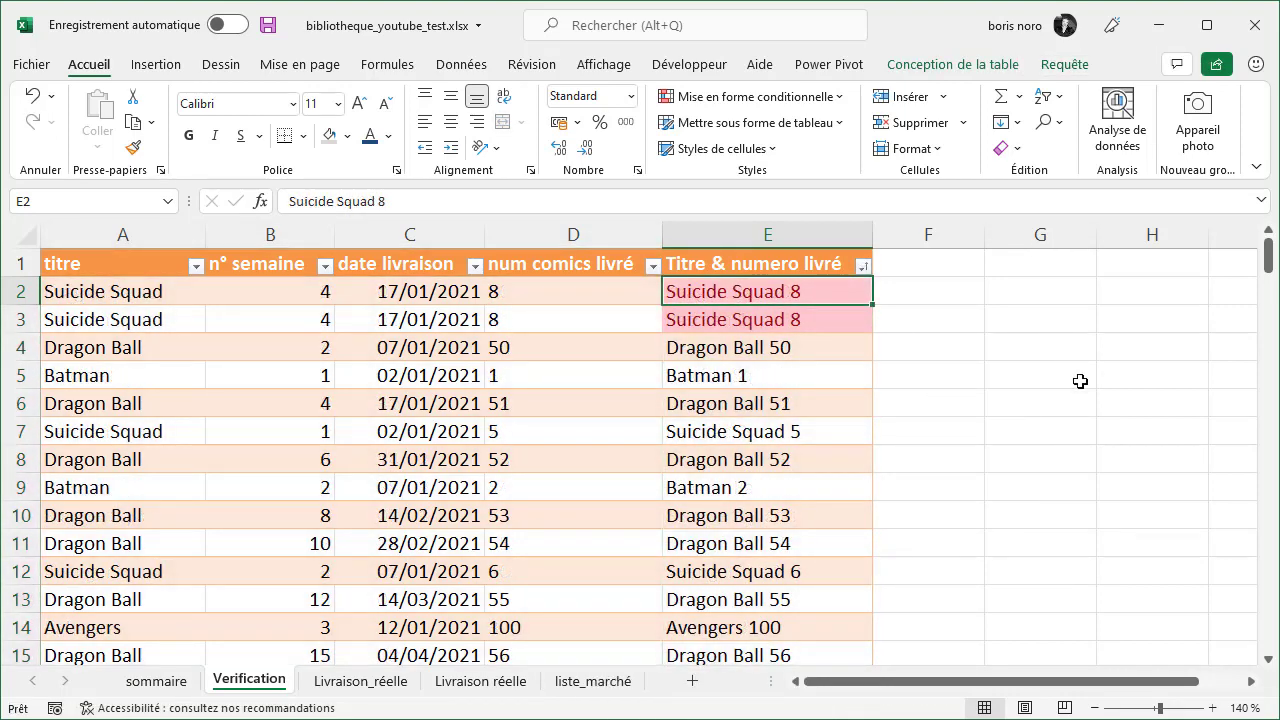
click(1070, 378)
drag(754, 290, 752, 320)
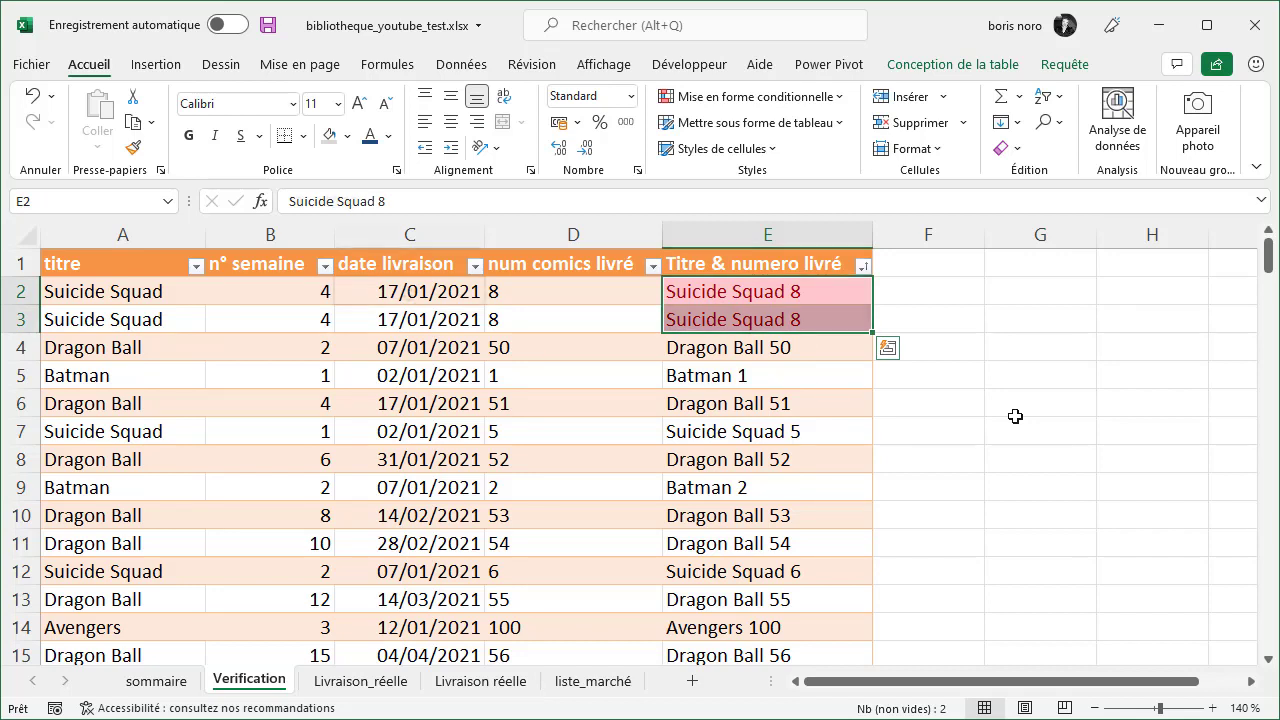
drag(415, 291, 408, 313)
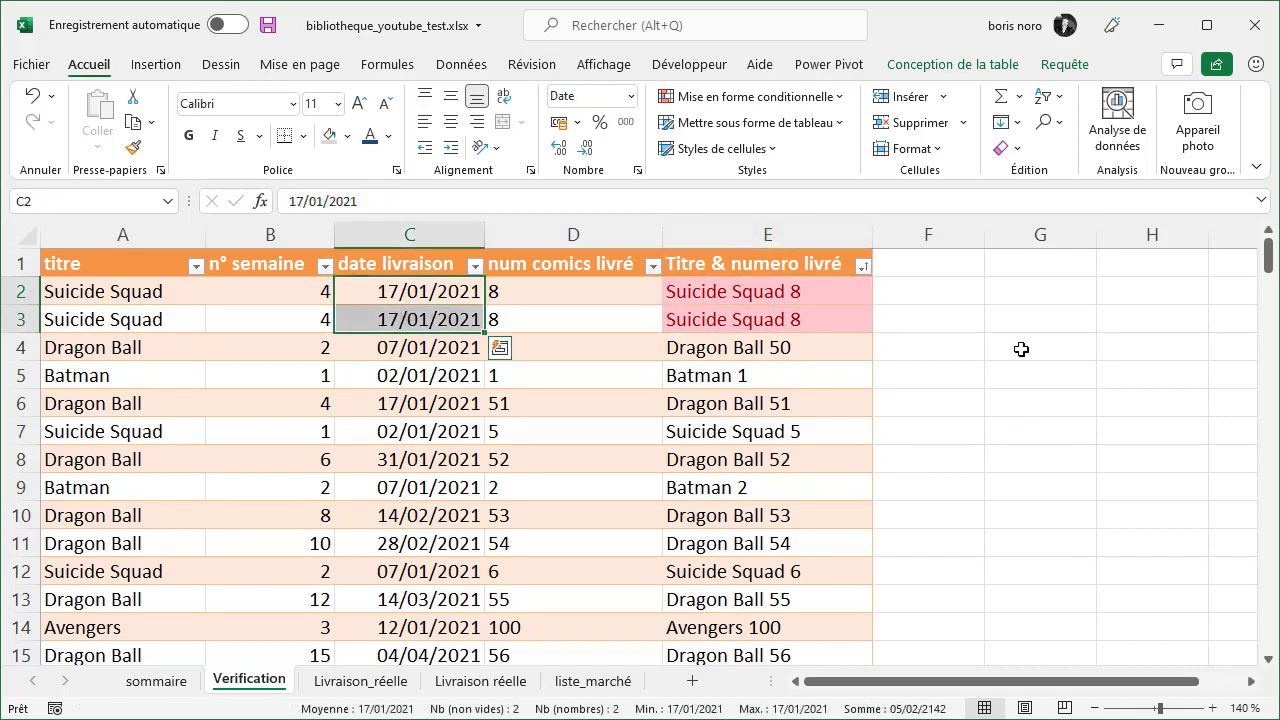